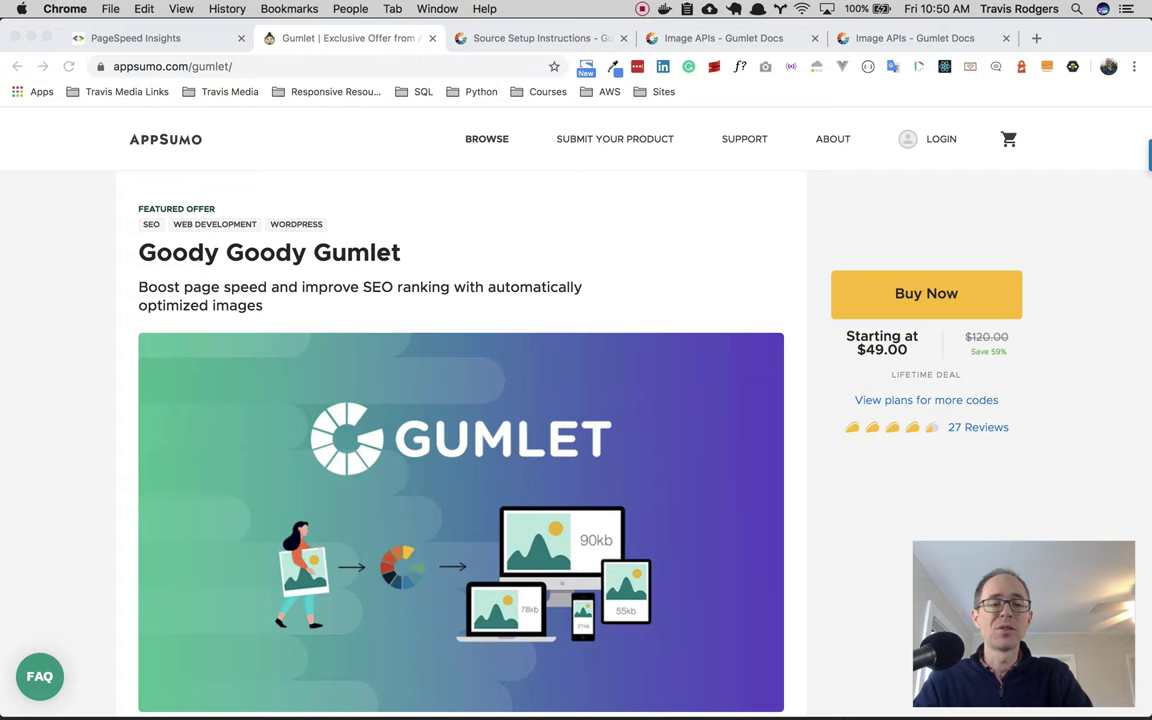
# - Review the Gumlet offer page on AppSumo, including the plans and features, the how-to video and the delivery coverage map
pyautogui.scroll(-20, 460, 420)
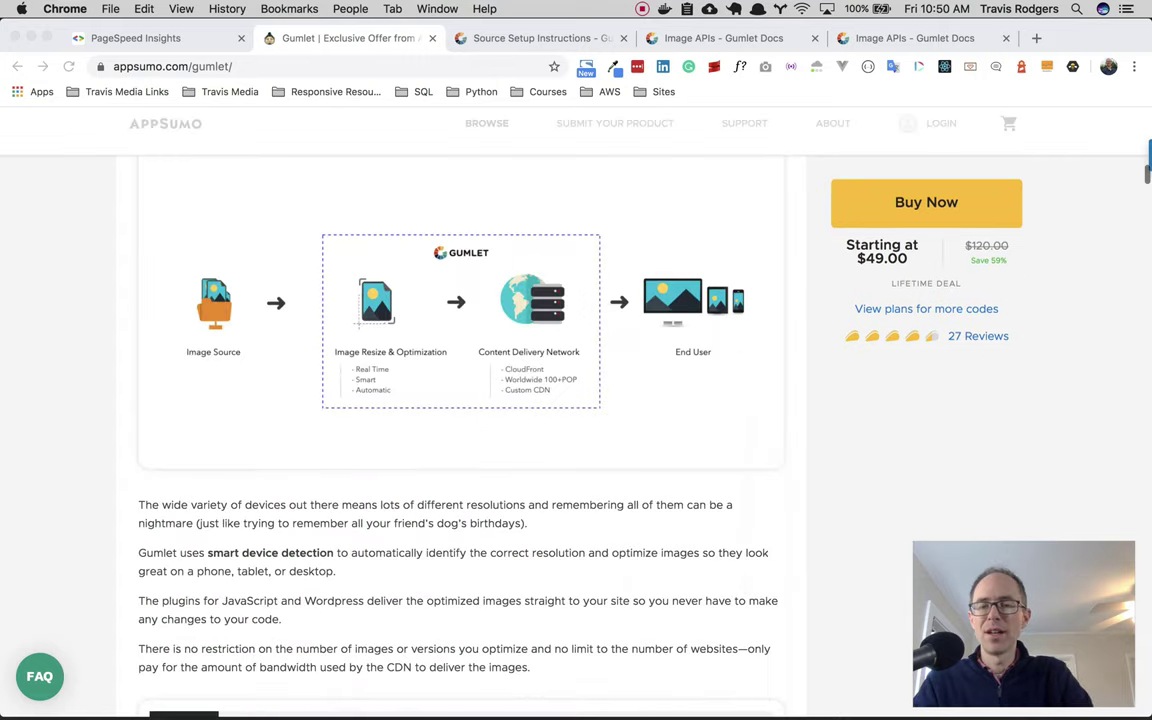
pyautogui.scroll(-10, 460, 420)
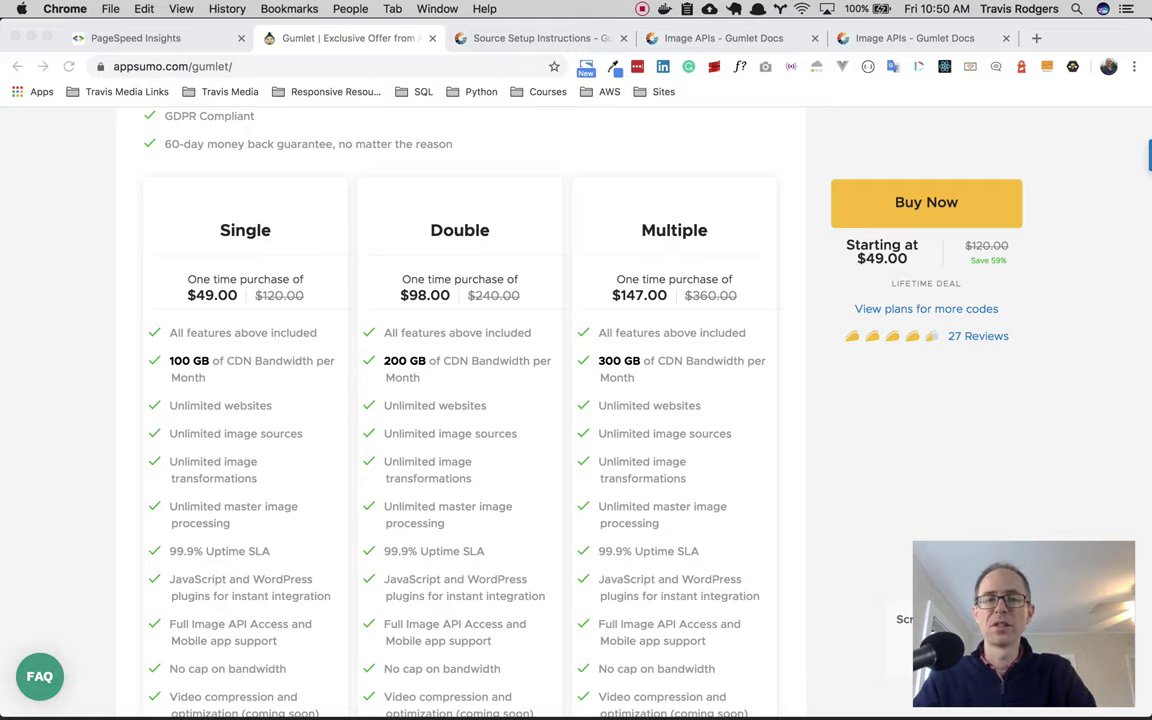
pyautogui.scroll(20, 460, 420)
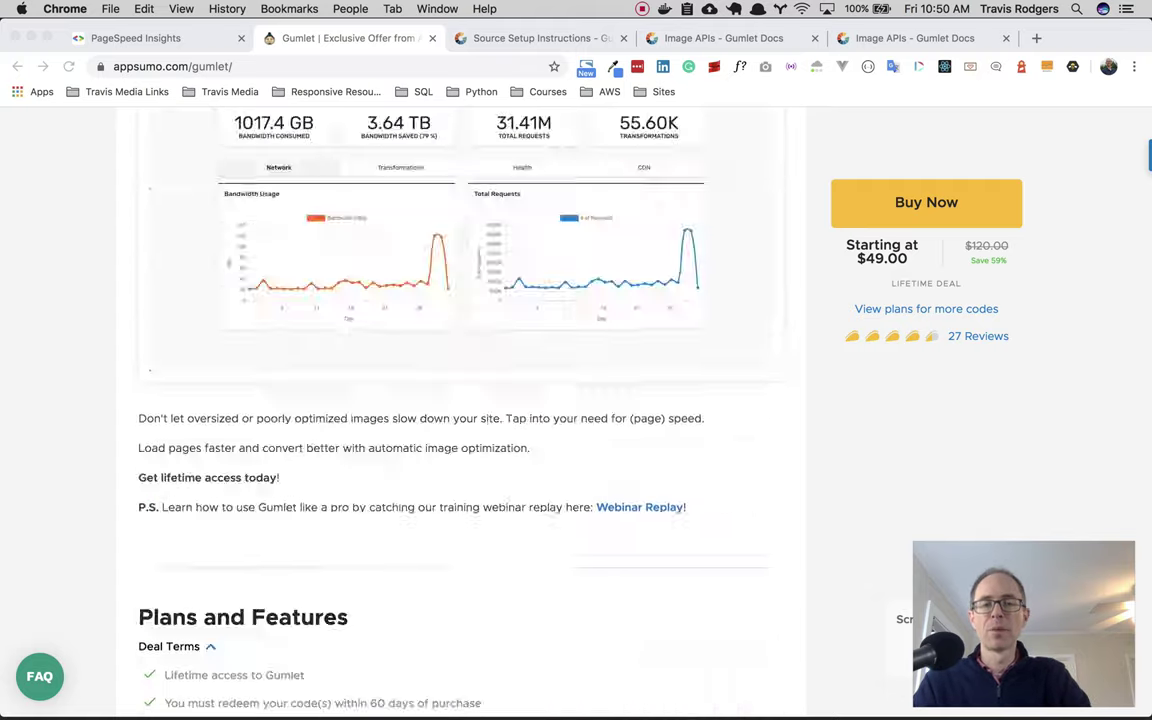
pyautogui.scroll(-15, 460, 420)
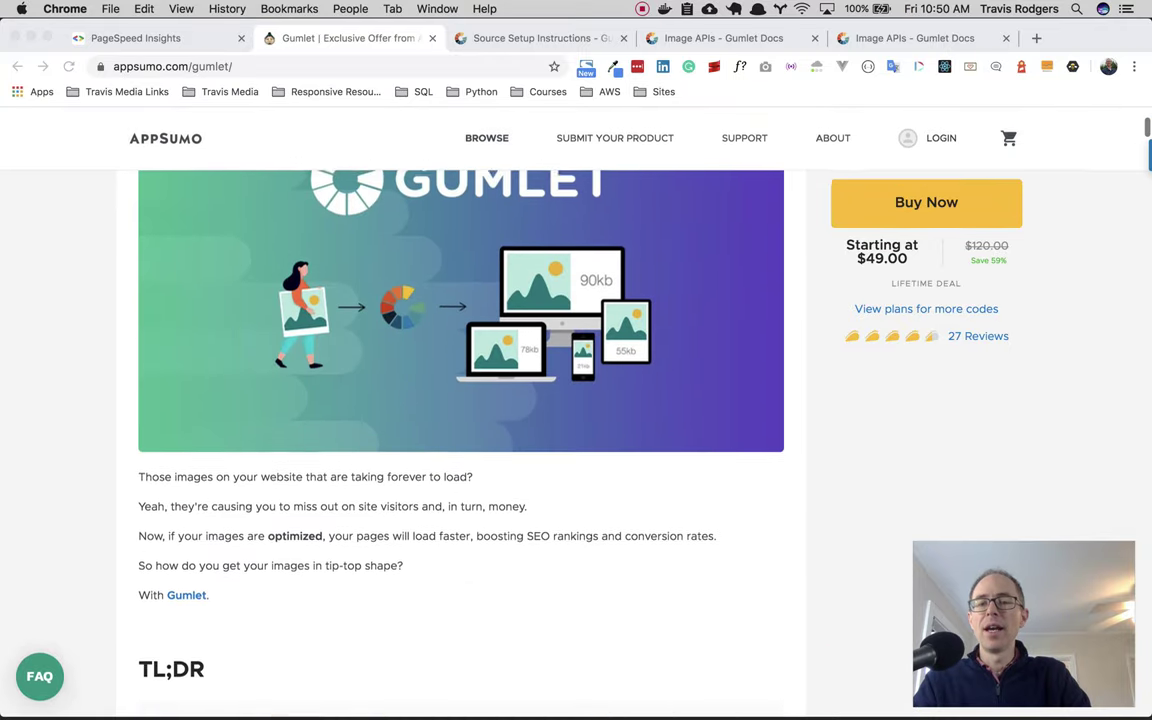
pyautogui.scroll(-12, 460, 420)
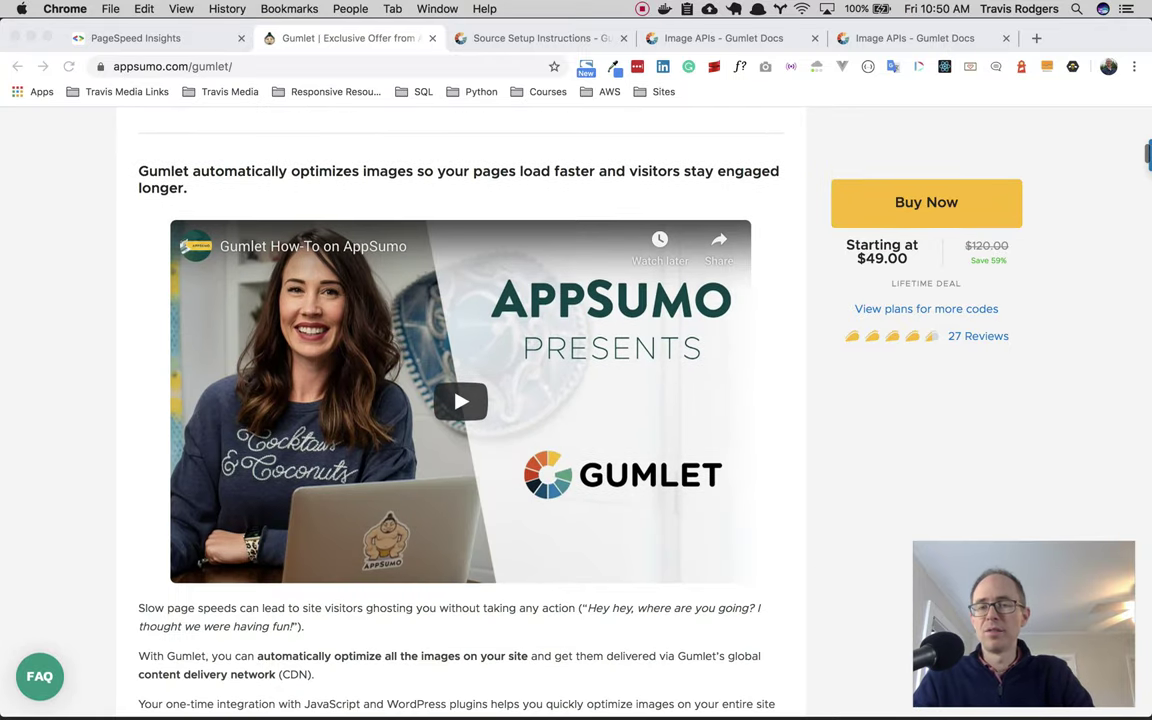
pyautogui.scroll(-10, 460, 420)
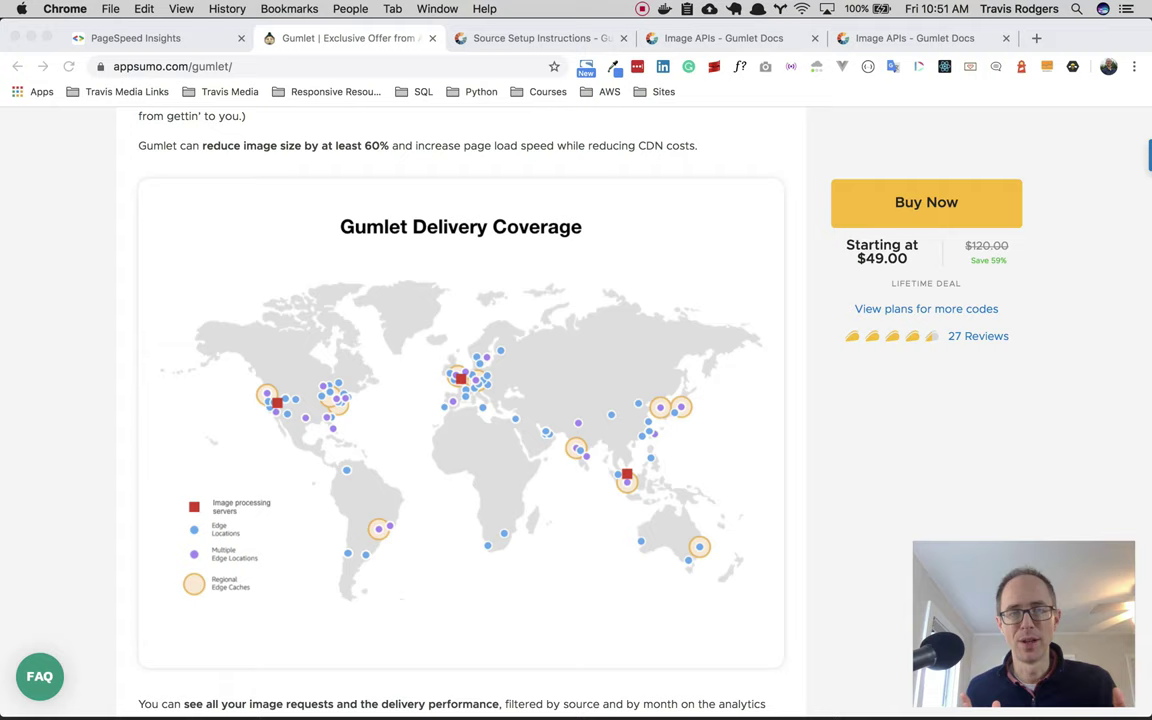
pyautogui.click(370, 38)
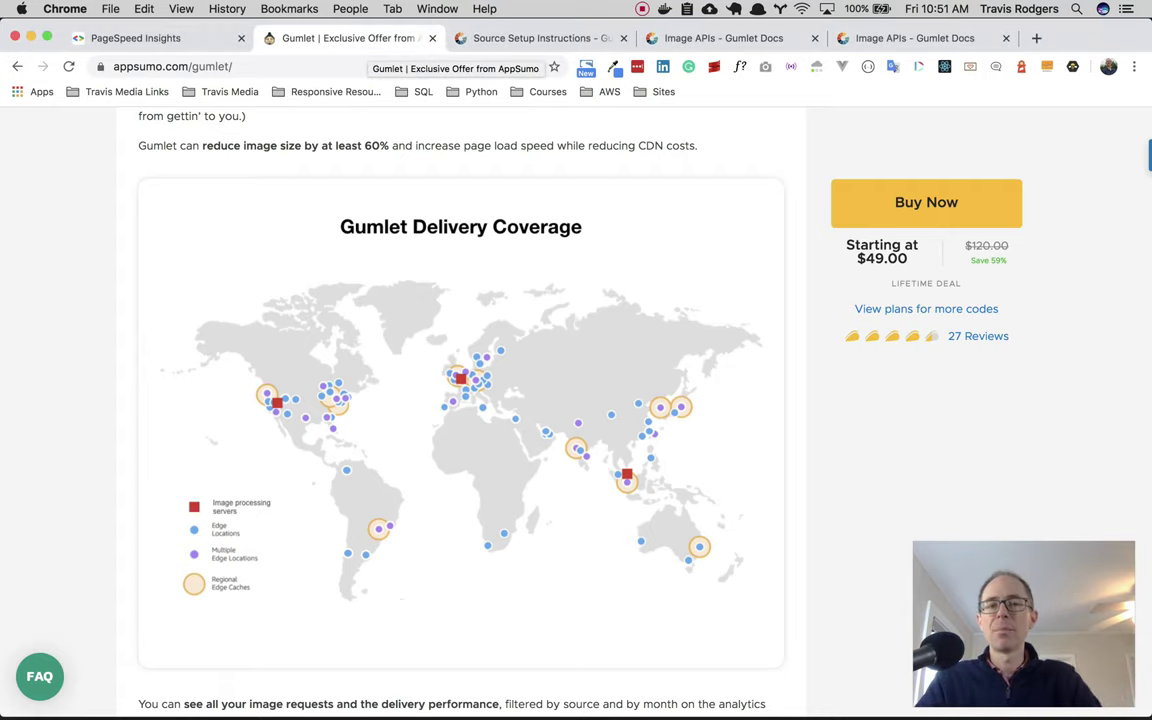
# - Switch to the Gumlet dashboard, open the image source's General settings and examine the available source types
pyautogui.click(540, 38)
pyautogui.scroll(3, 576, 400)
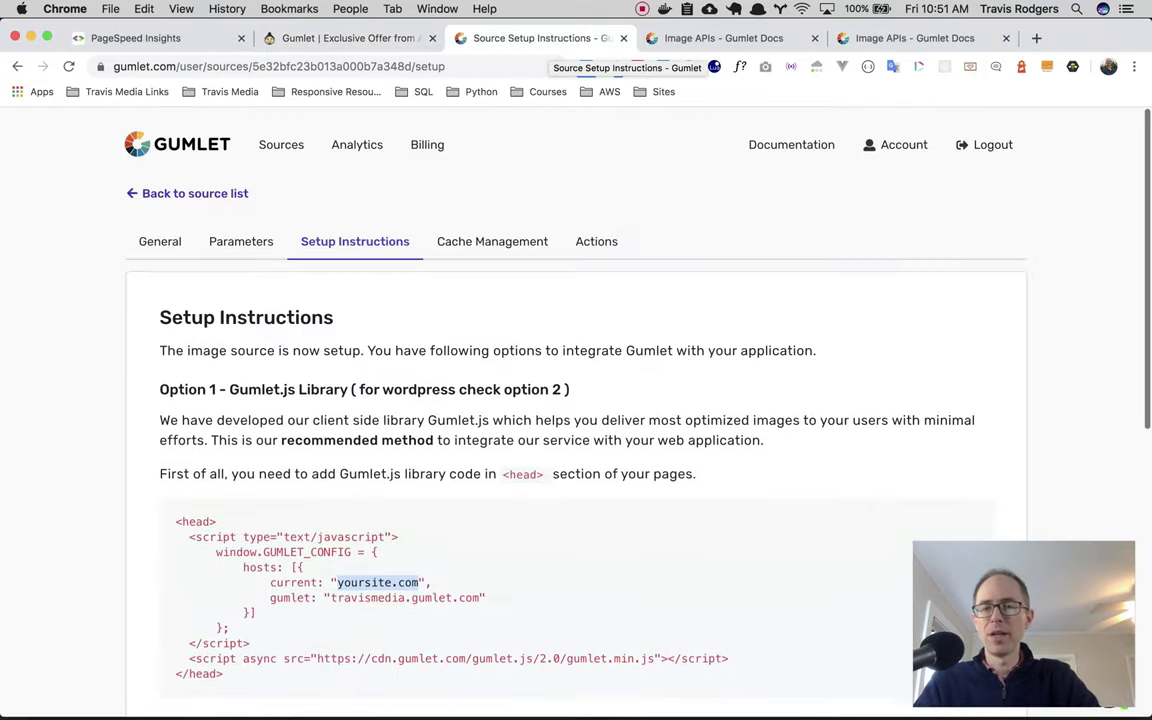
pyautogui.click(160, 234)
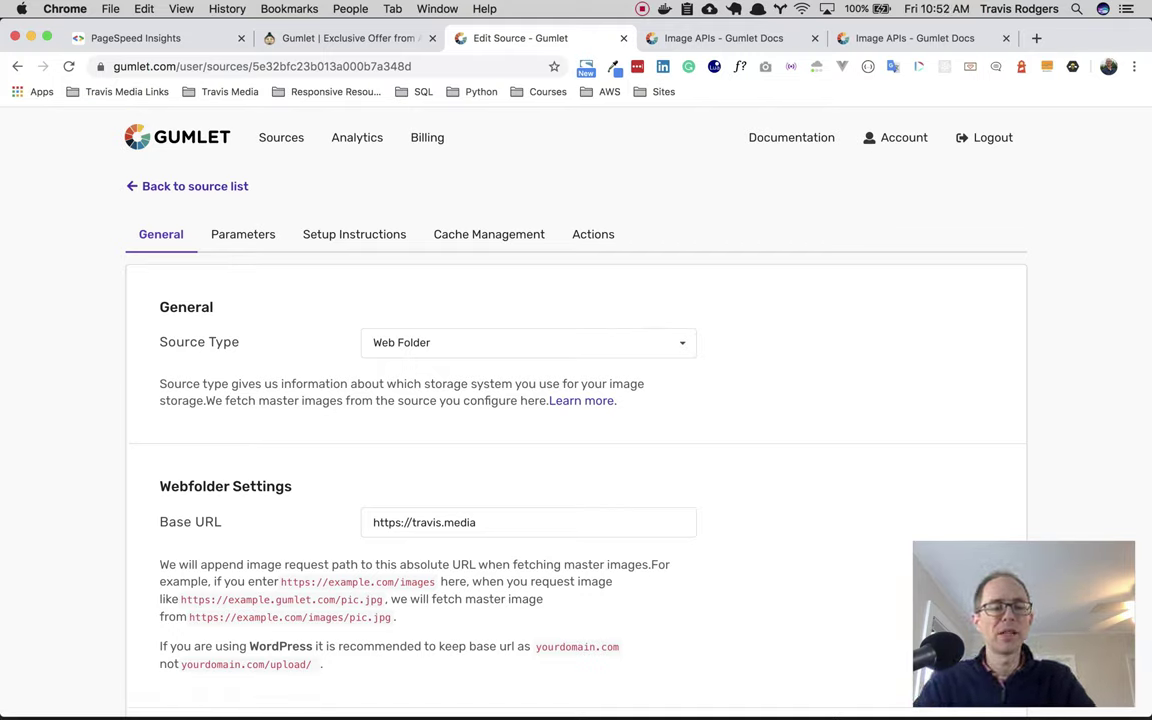
pyautogui.scroll(-2, 576, 400)
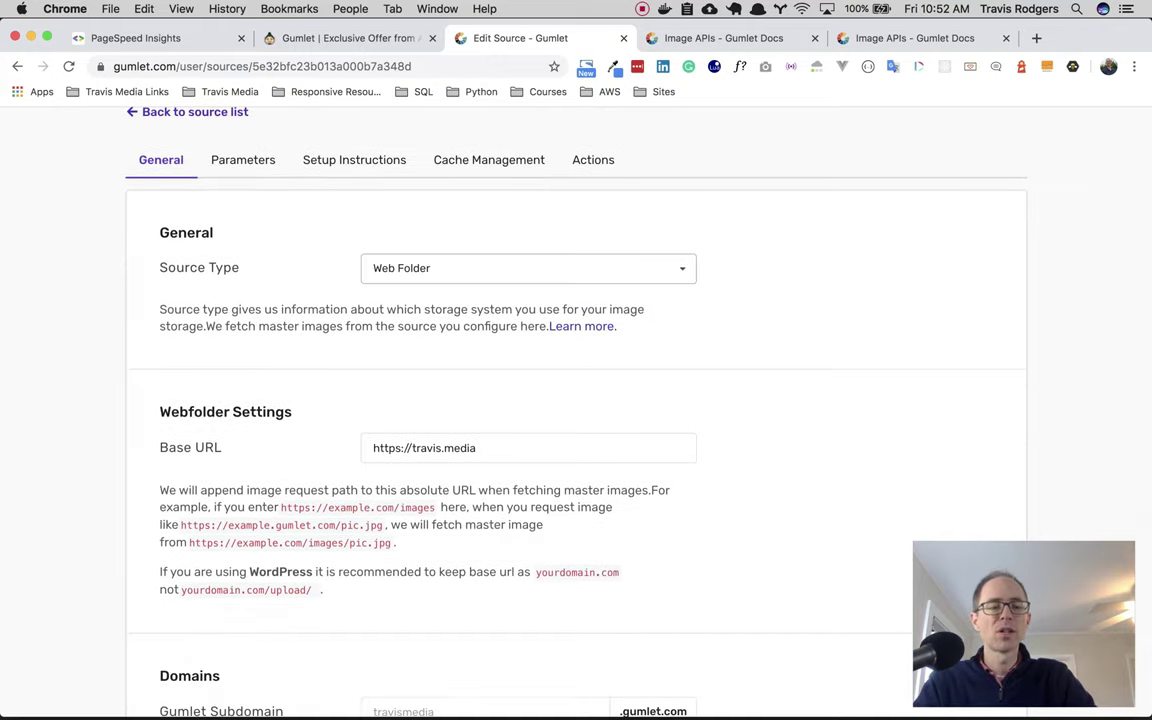
pyautogui.click(430, 268)
pyautogui.click(430, 268)
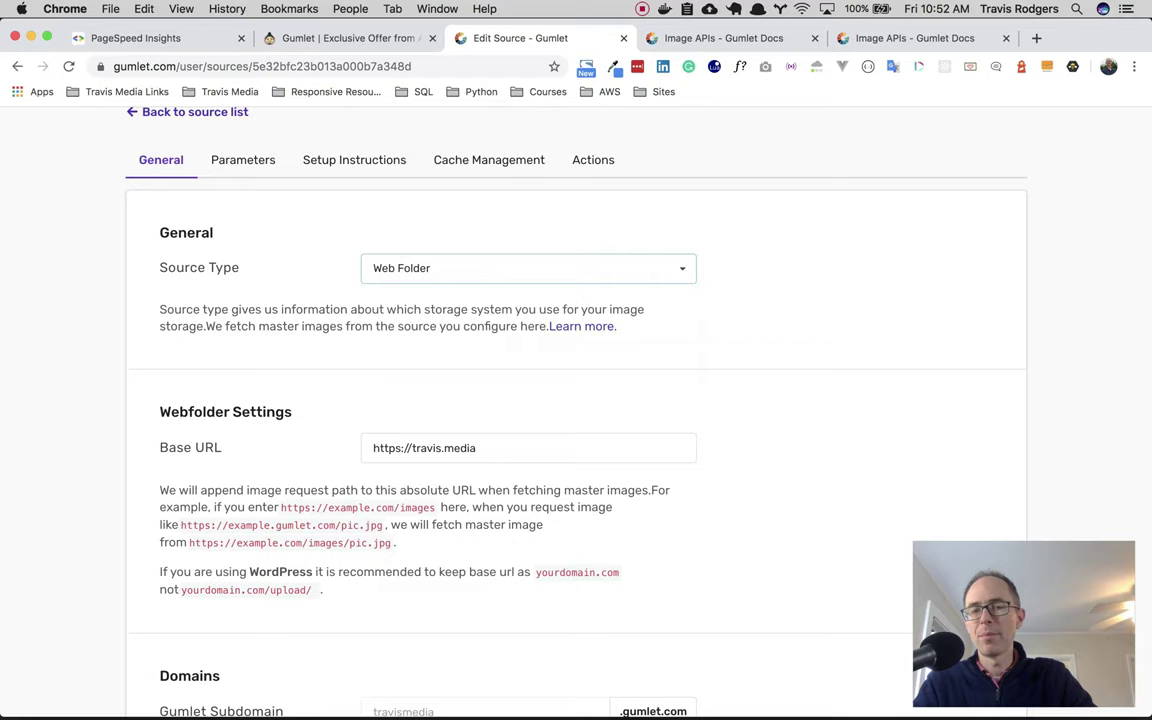
pyautogui.click(430, 268)
pyautogui.click(441, 290)
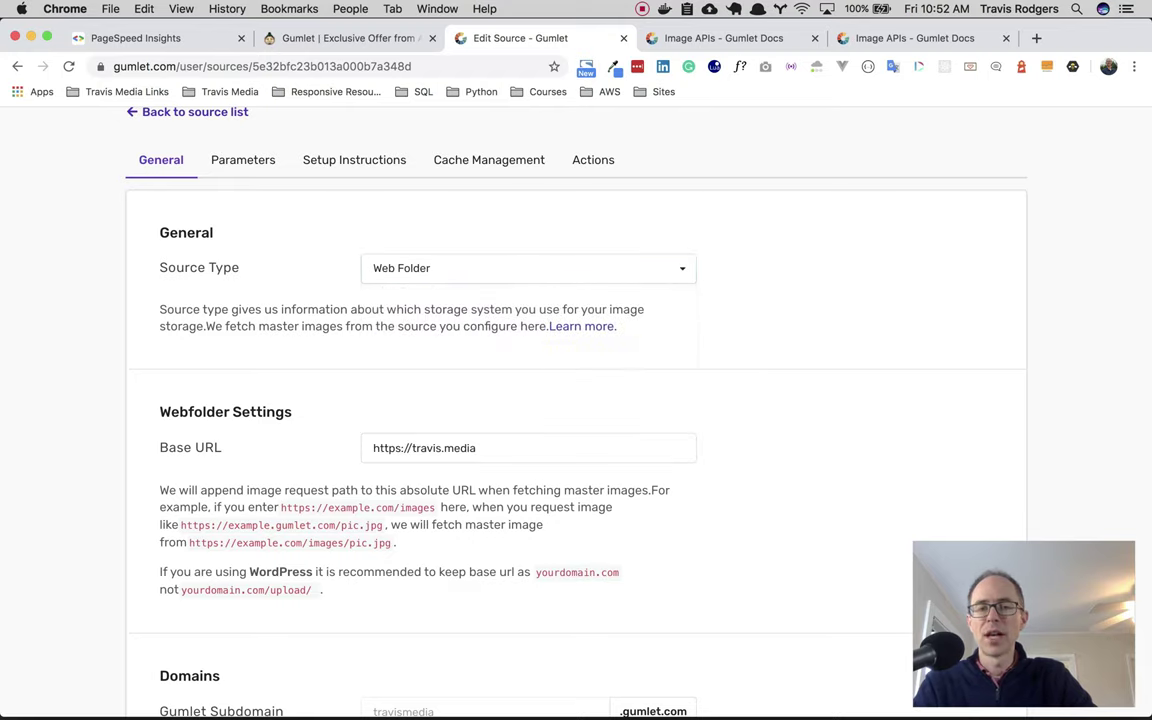
pyautogui.click(441, 268)
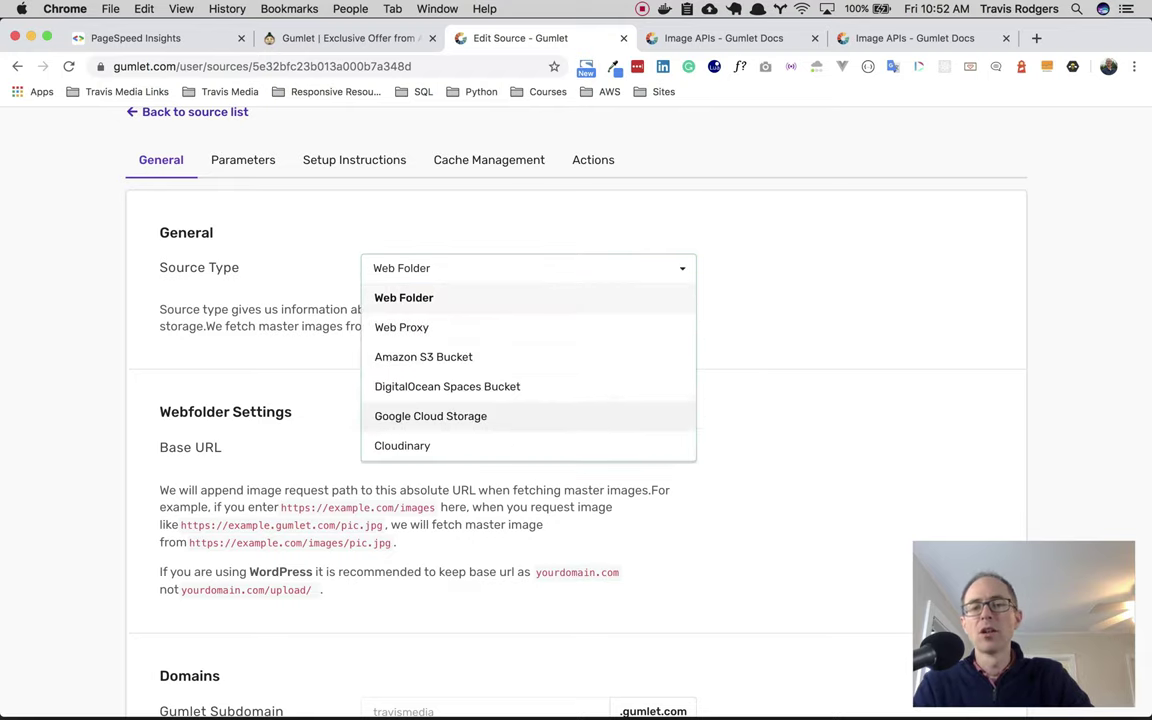
pyautogui.press('Escape')
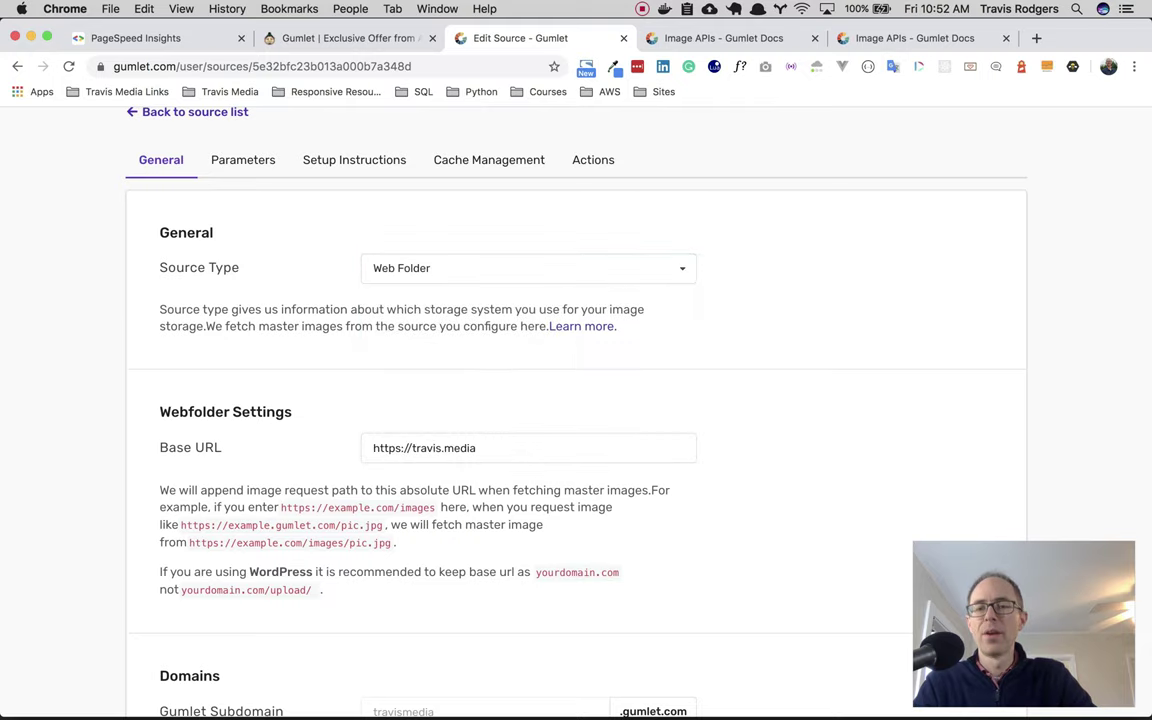
# - Examine the image source's Webfolder base URL and Gumlet subdomain settings
pyautogui.scroll(-3, 576, 410)
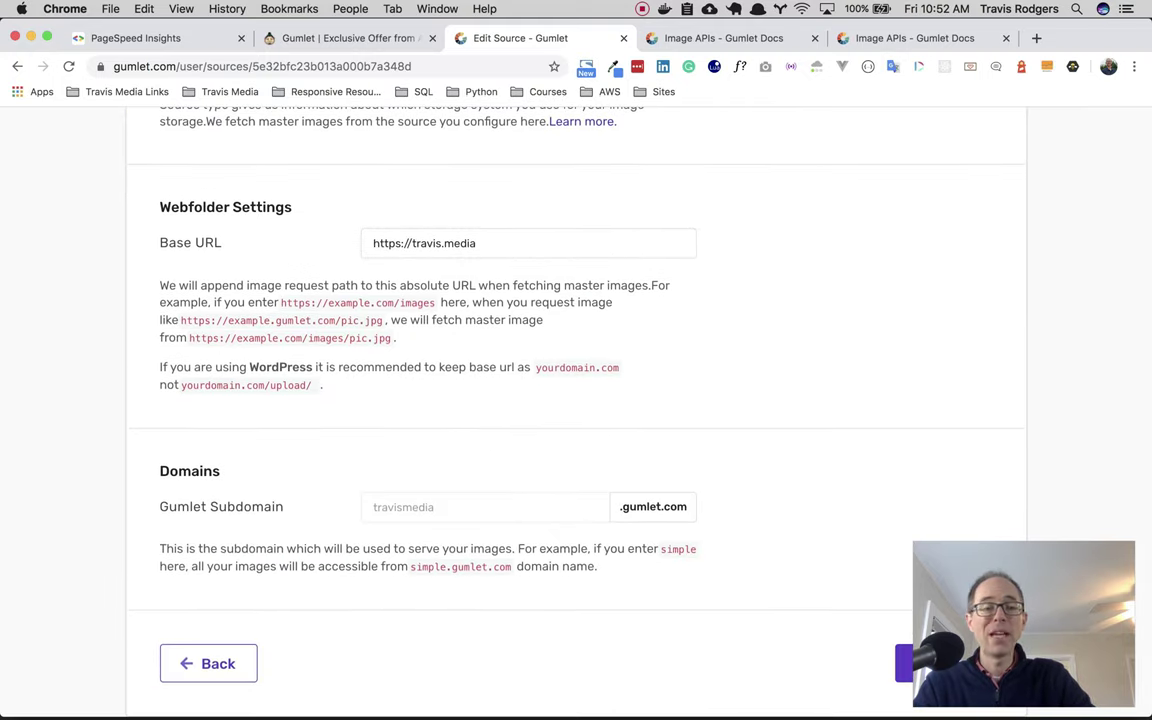
pyautogui.tripleClick(476, 243)
pyautogui.click(760, 243)
pyautogui.scroll(-1, 576, 410)
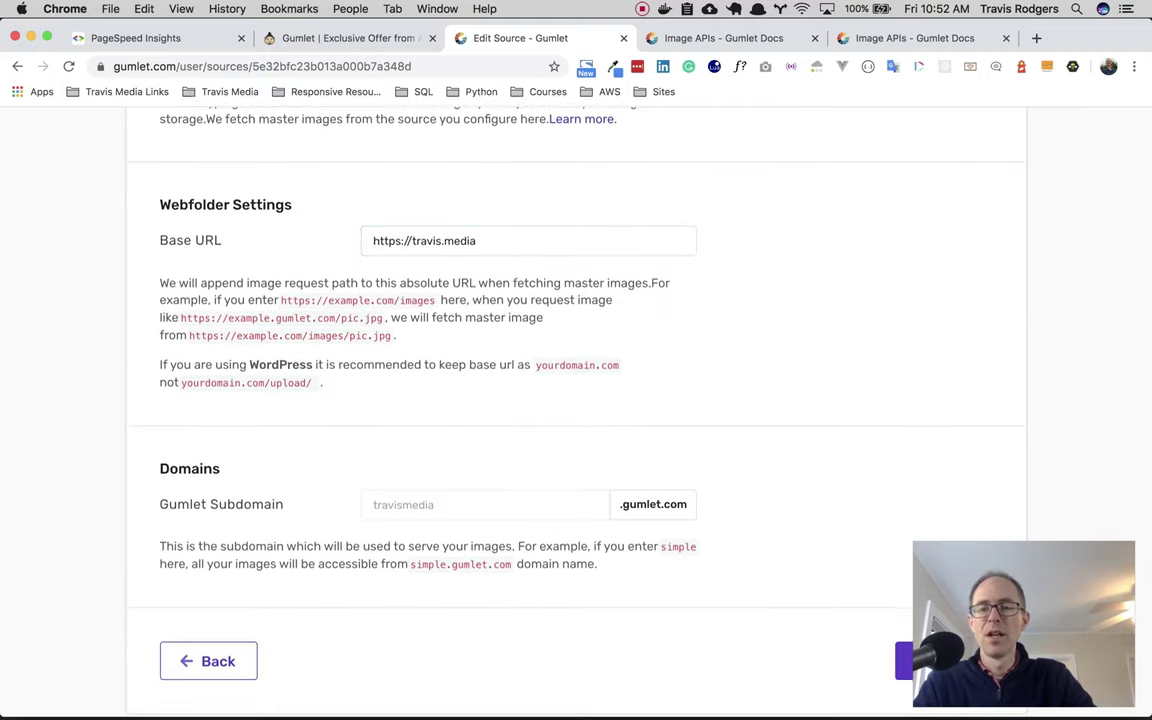
pyautogui.scroll(1, 576, 410)
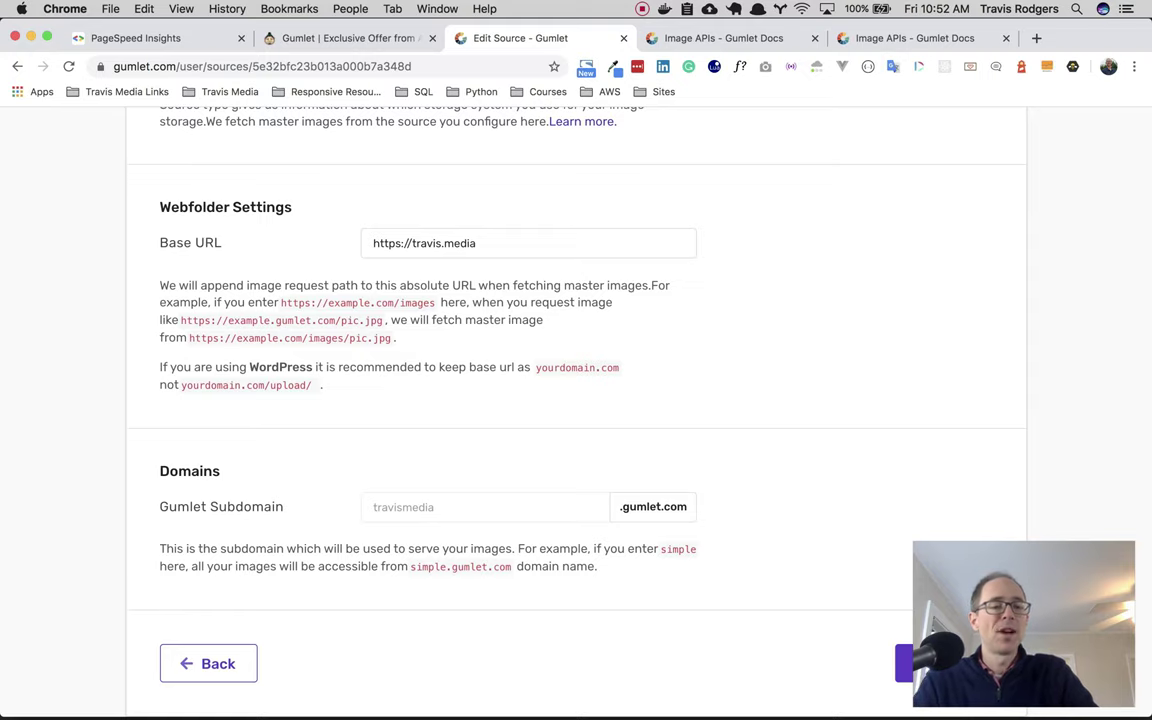
pyautogui.scroll(5, 576, 400)
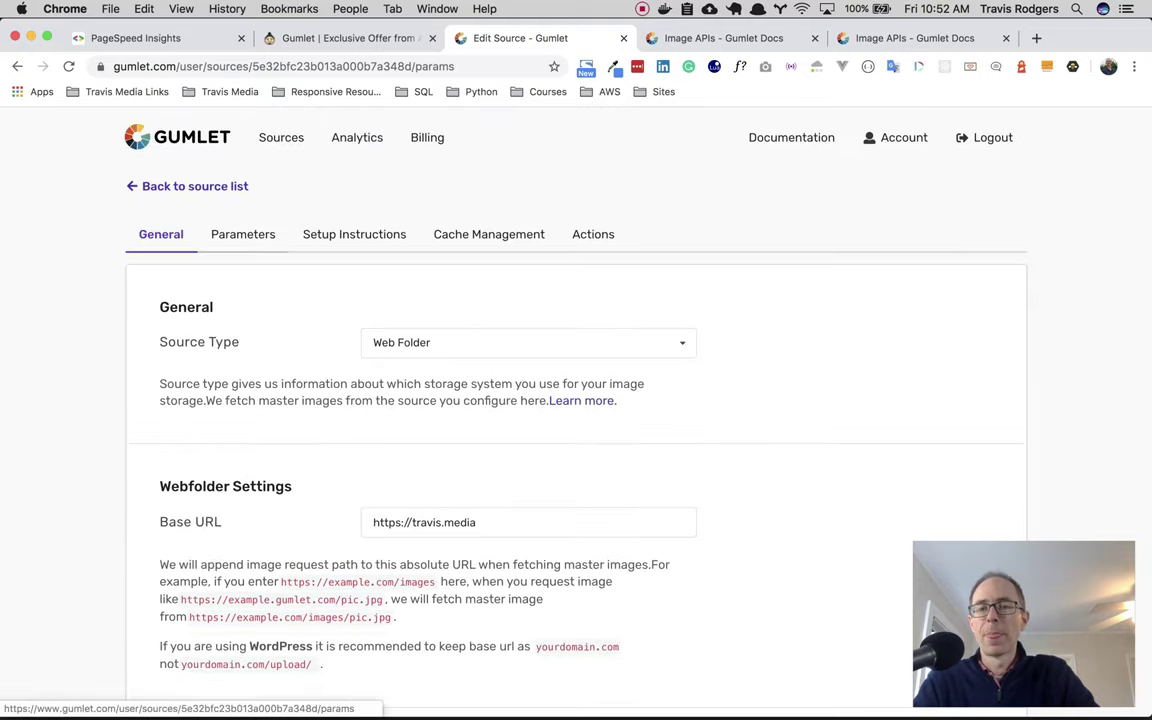
# - Open the image source's default parameters and the linked parameter reference documentation
pyautogui.click(242, 234)
pyautogui.scroll(-1, 576, 400)
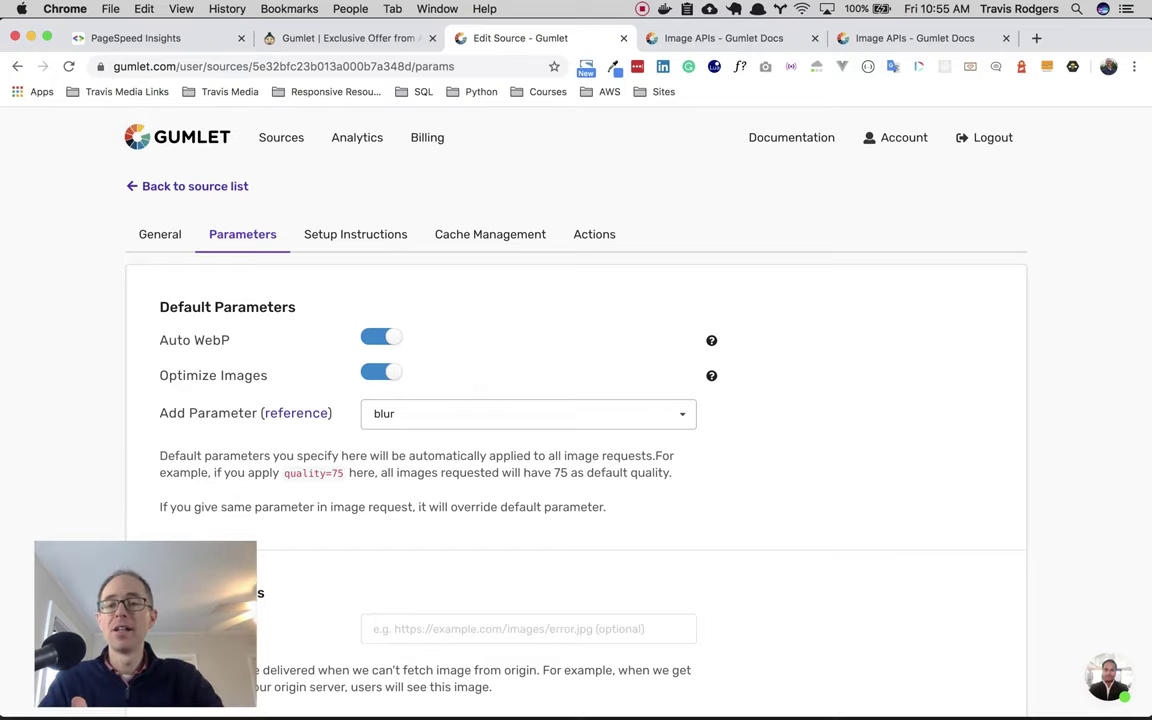
pyautogui.click(296, 413)
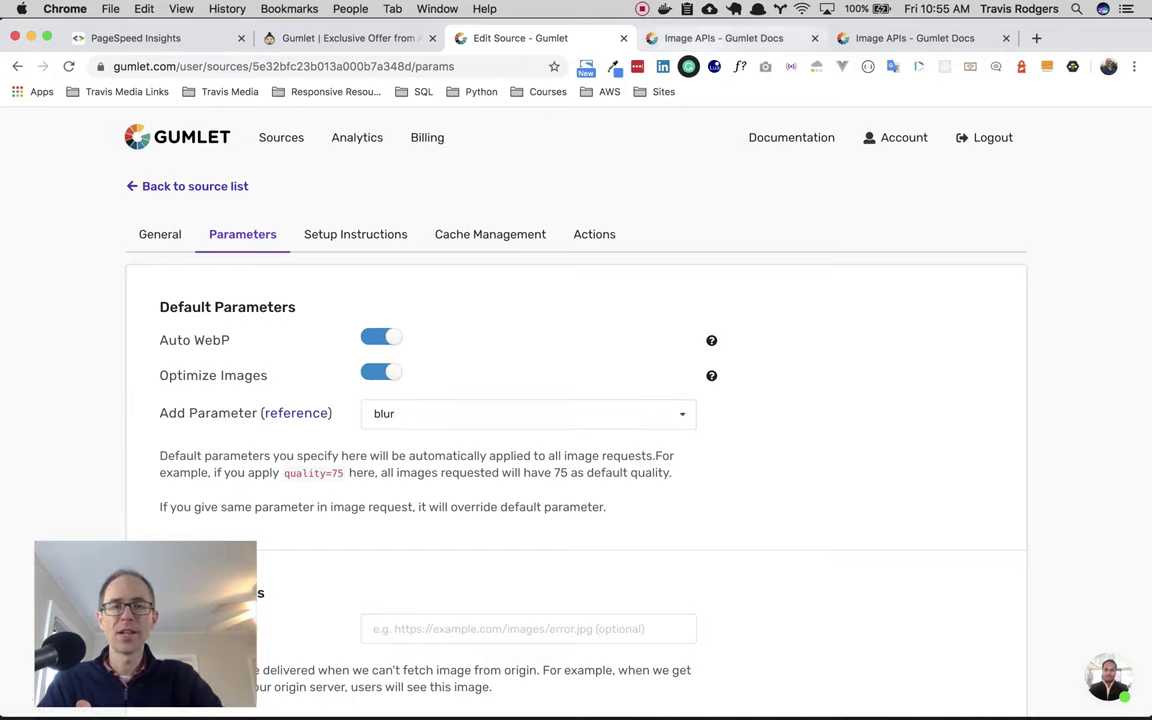
# - Browse the Image API reference contents for the available size, format, color, operation and text parameters
pyautogui.scroll(15, 605, 400)
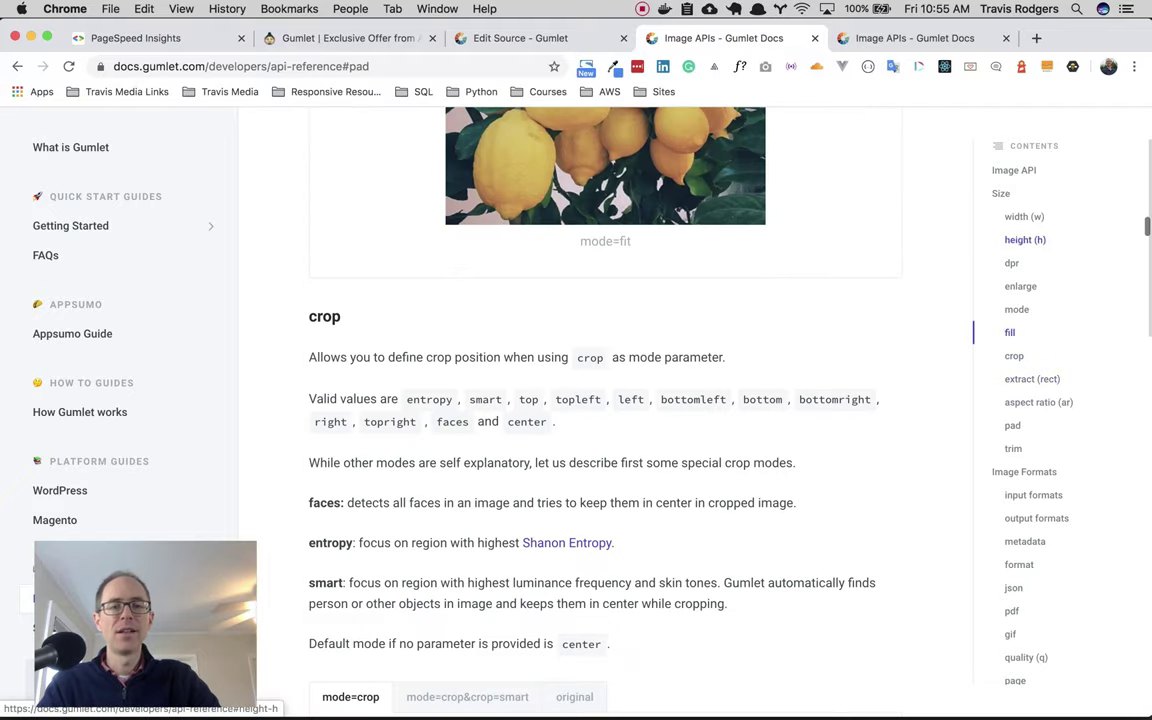
pyautogui.scroll(3, 541, 400)
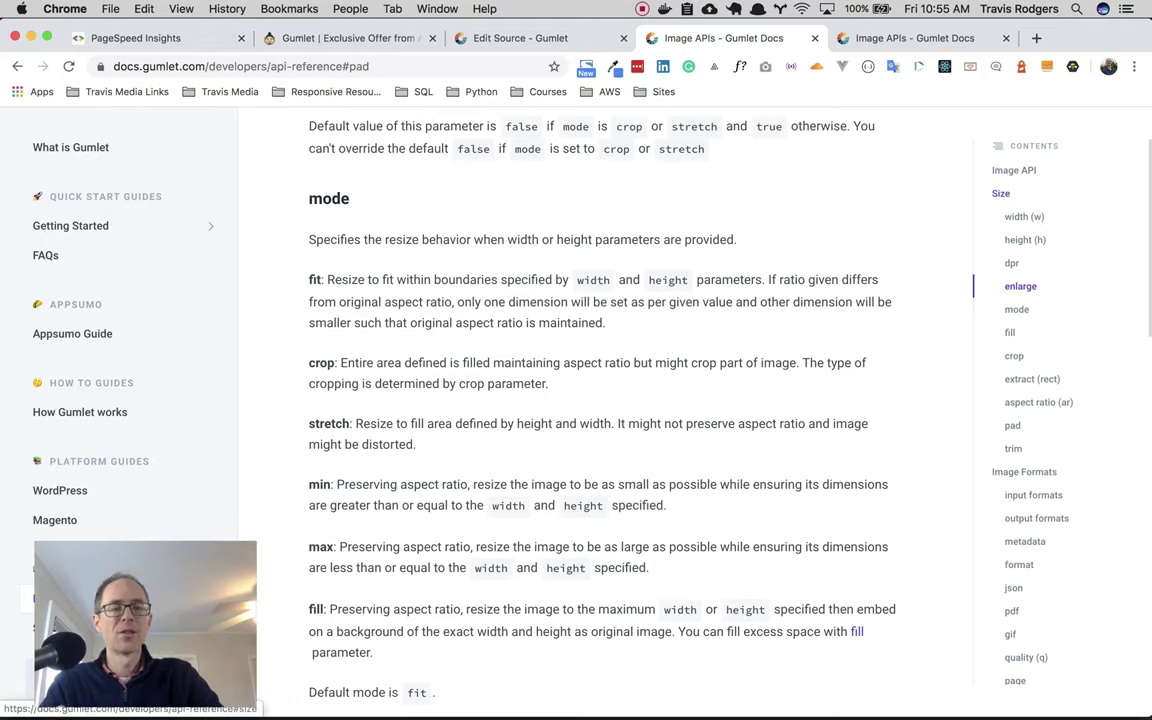
pyautogui.scroll(-8, 1030, 336)
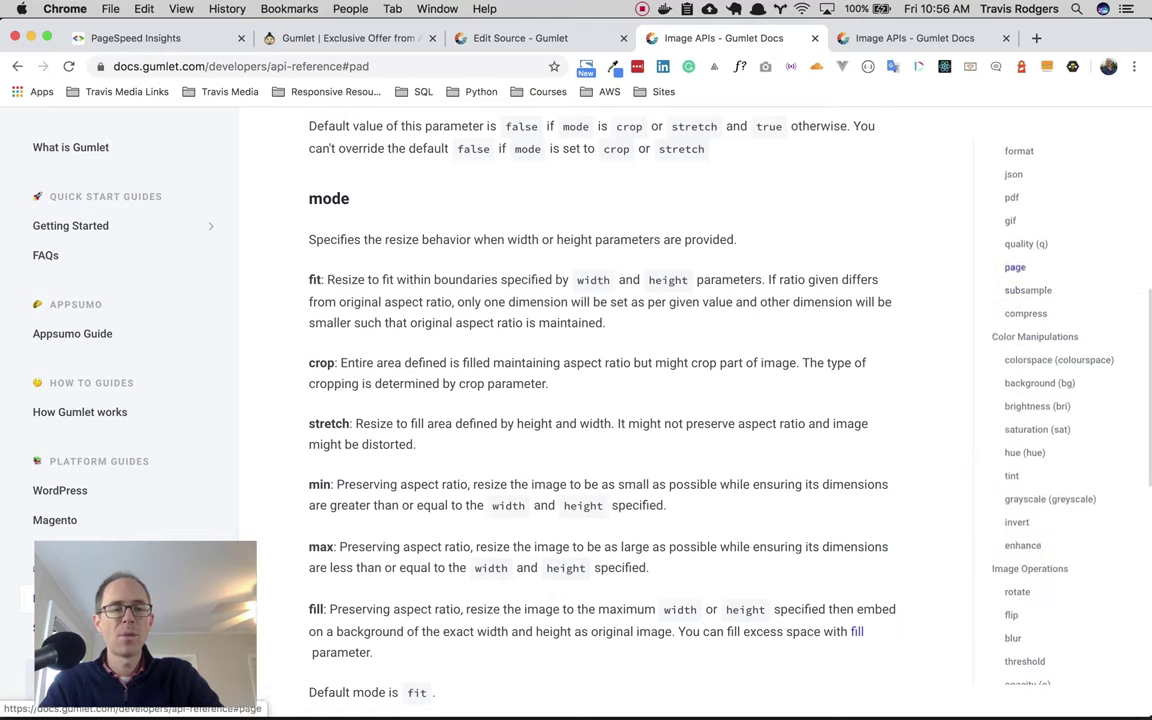
pyautogui.scroll(-5, 1035, 336)
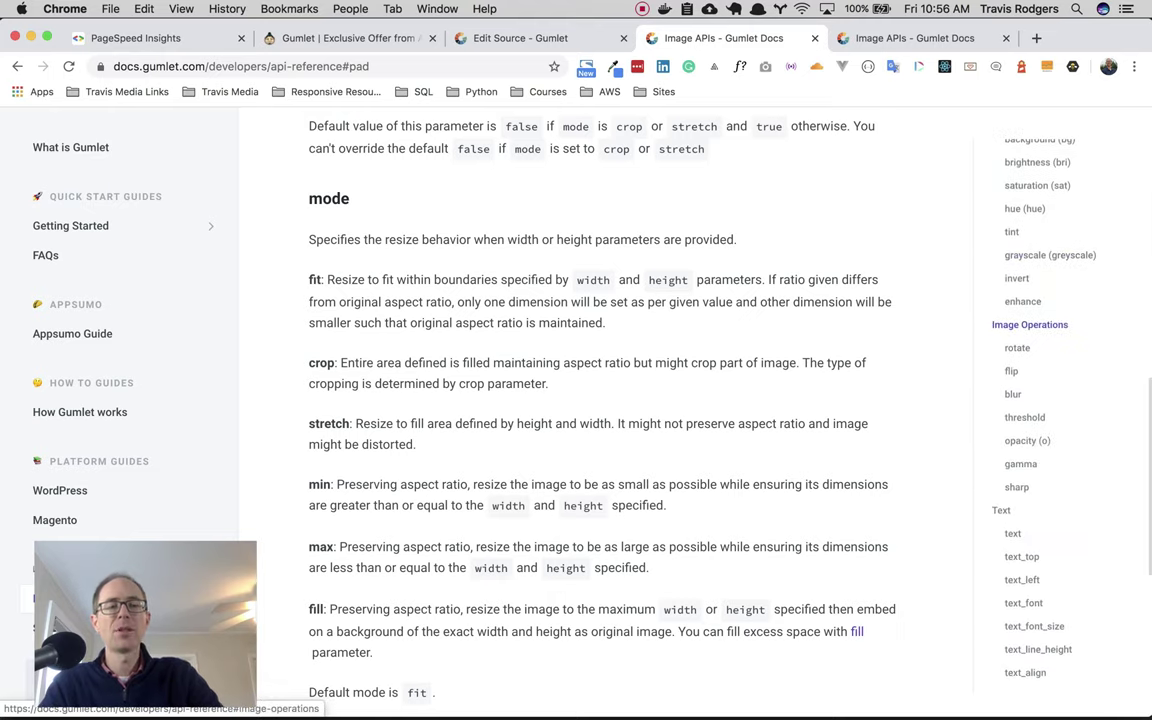
pyautogui.scroll(-1, 1030, 400)
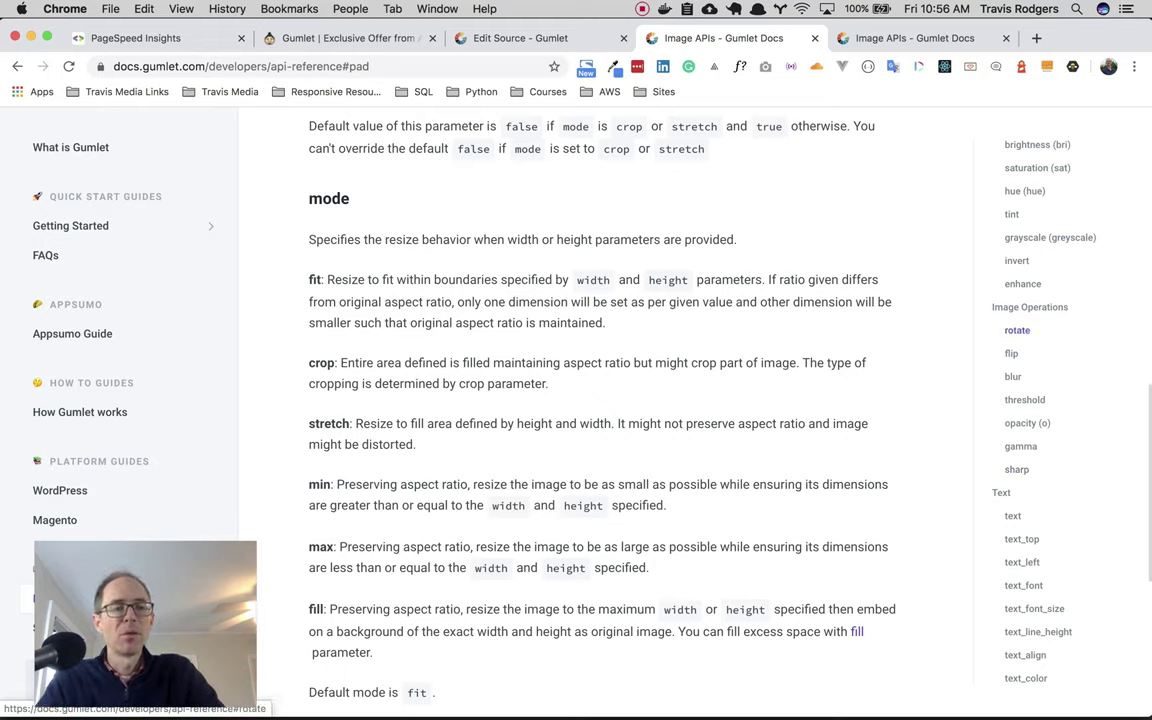
pyautogui.scroll(3, 1012, 350)
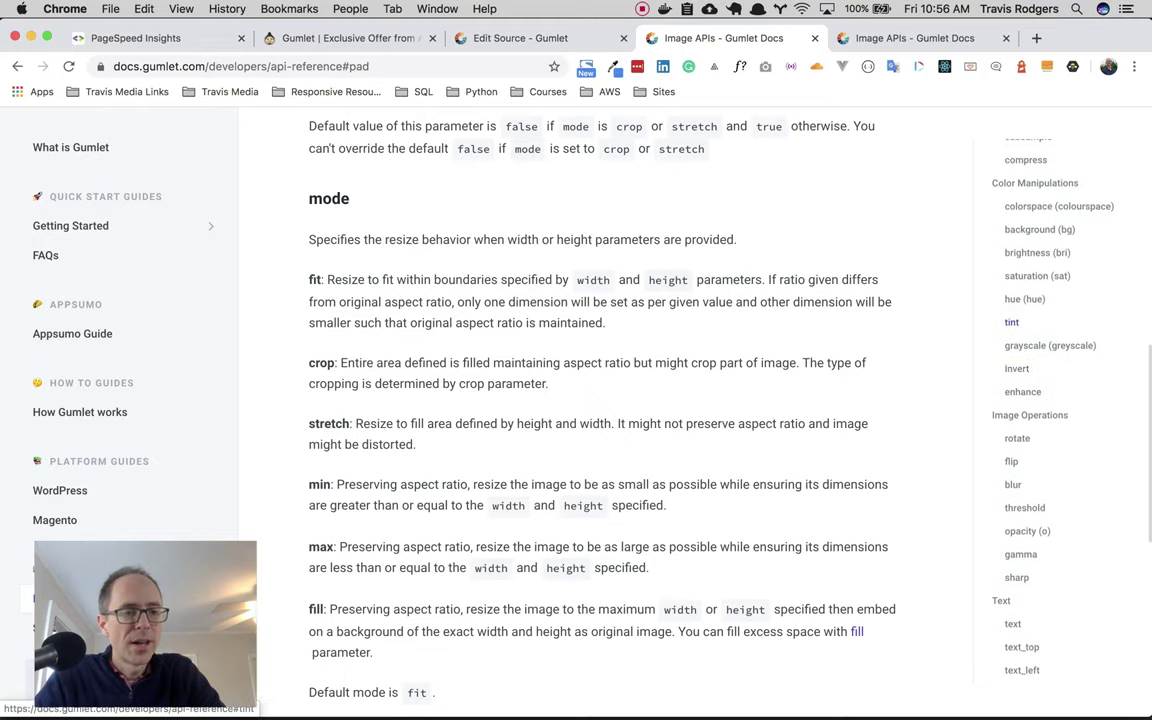
pyautogui.scroll(10, 1012, 322)
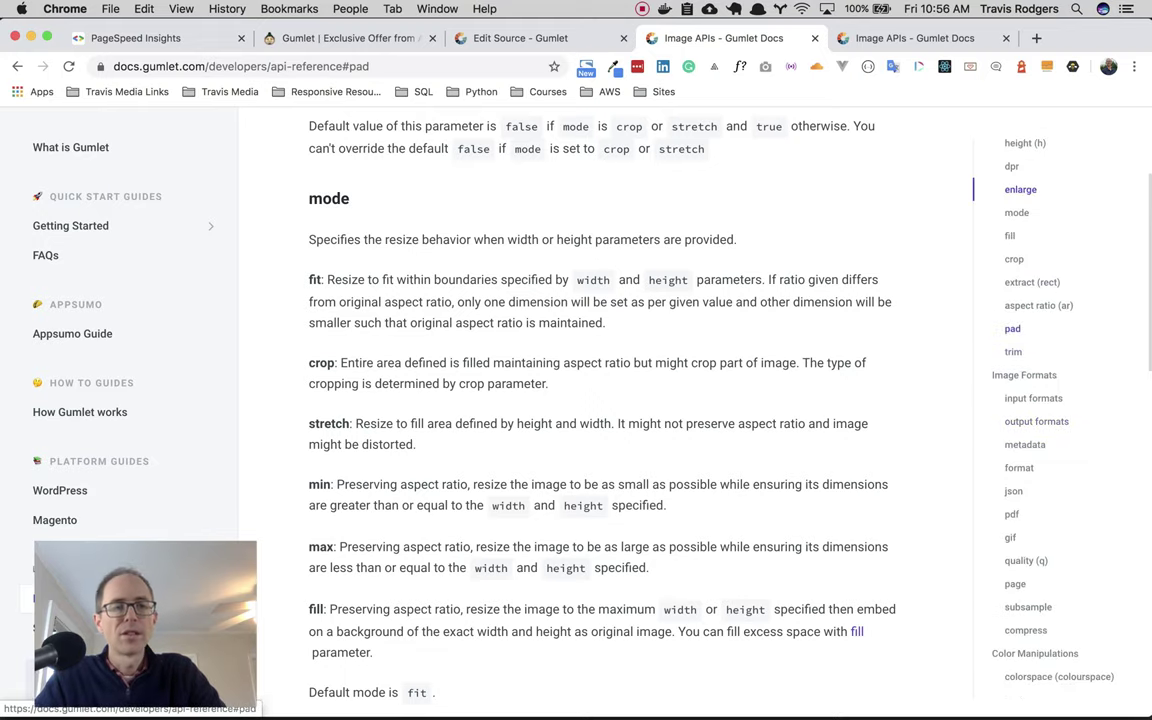
pyautogui.scroll(1, 1020, 271)
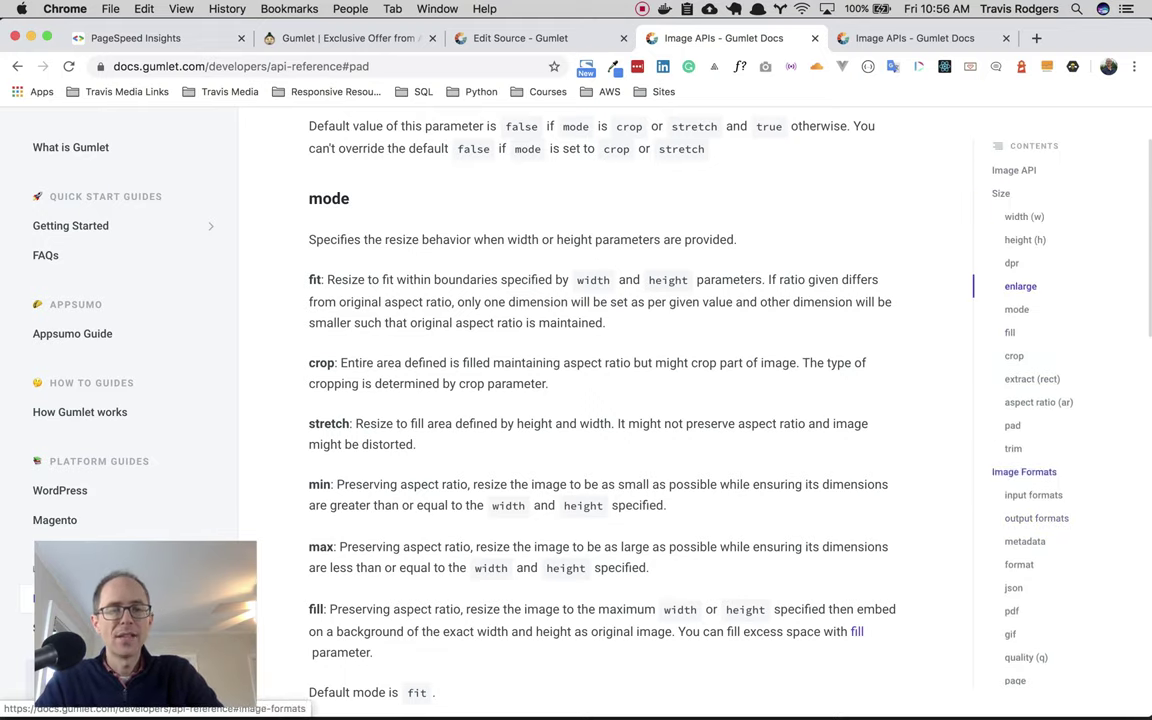
# - Go to the pad section of the API reference and copy the value 30,30,30,30 from its example
pyautogui.click(1012, 425)
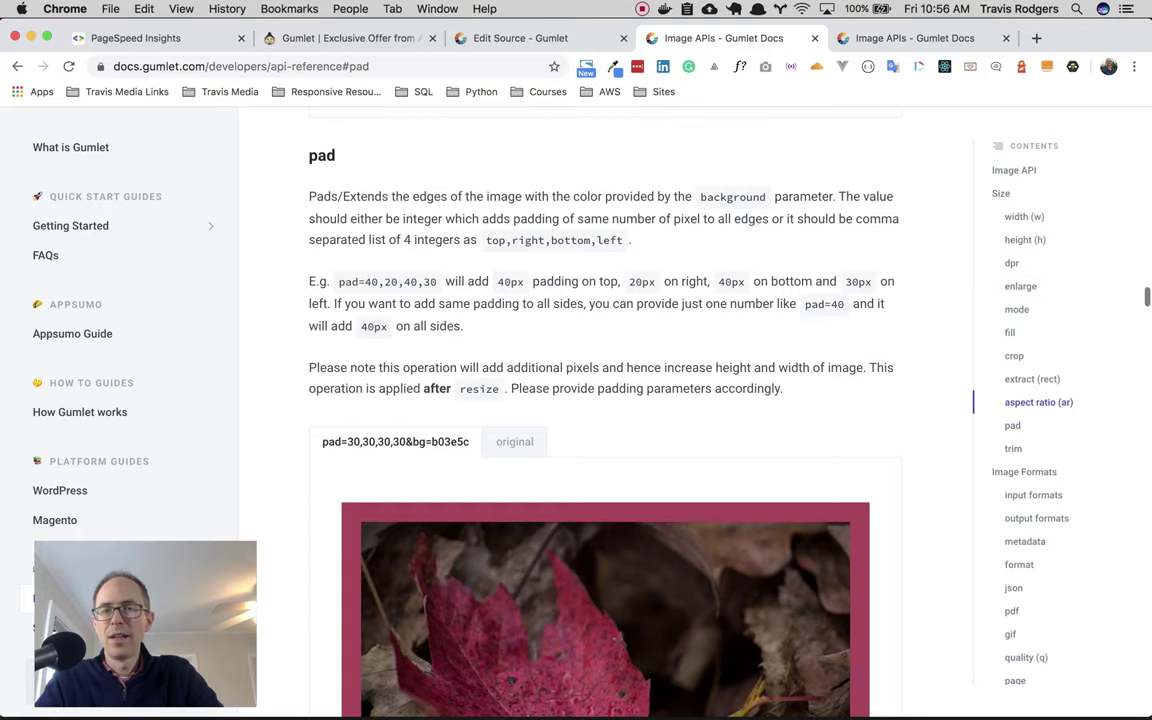
pyautogui.scroll(-3, 605, 400)
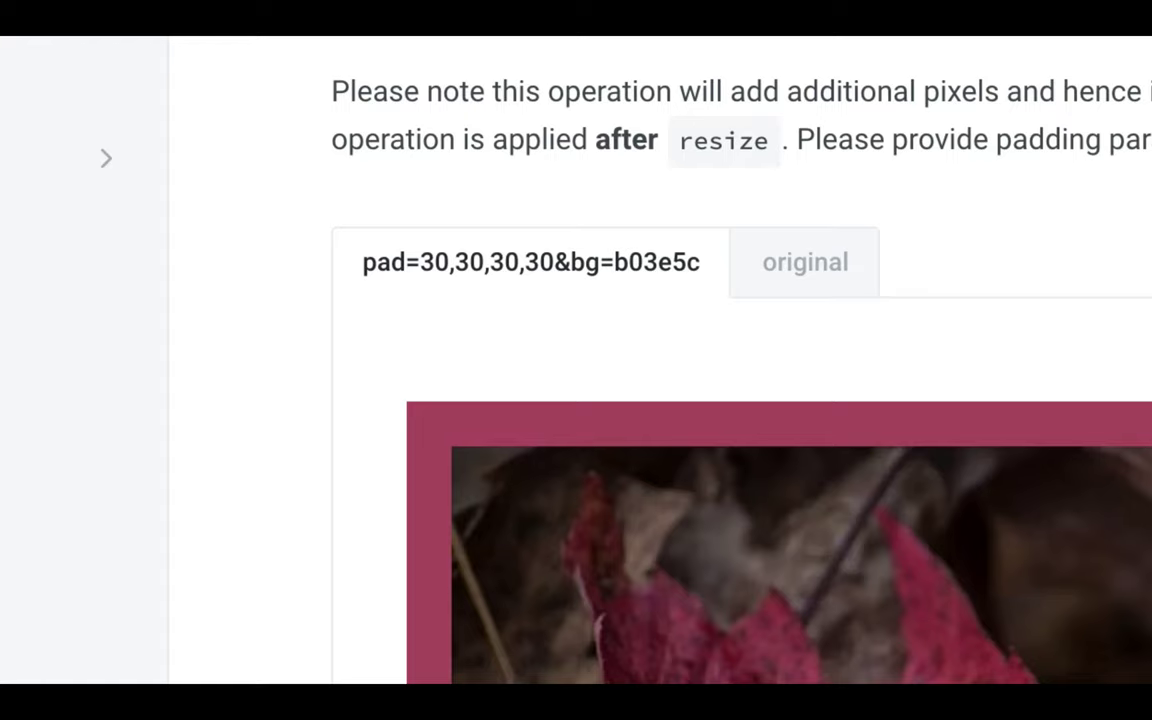
pyautogui.moveTo(420, 262); pyautogui.dragTo(554, 262)
pyautogui.press('super+c')
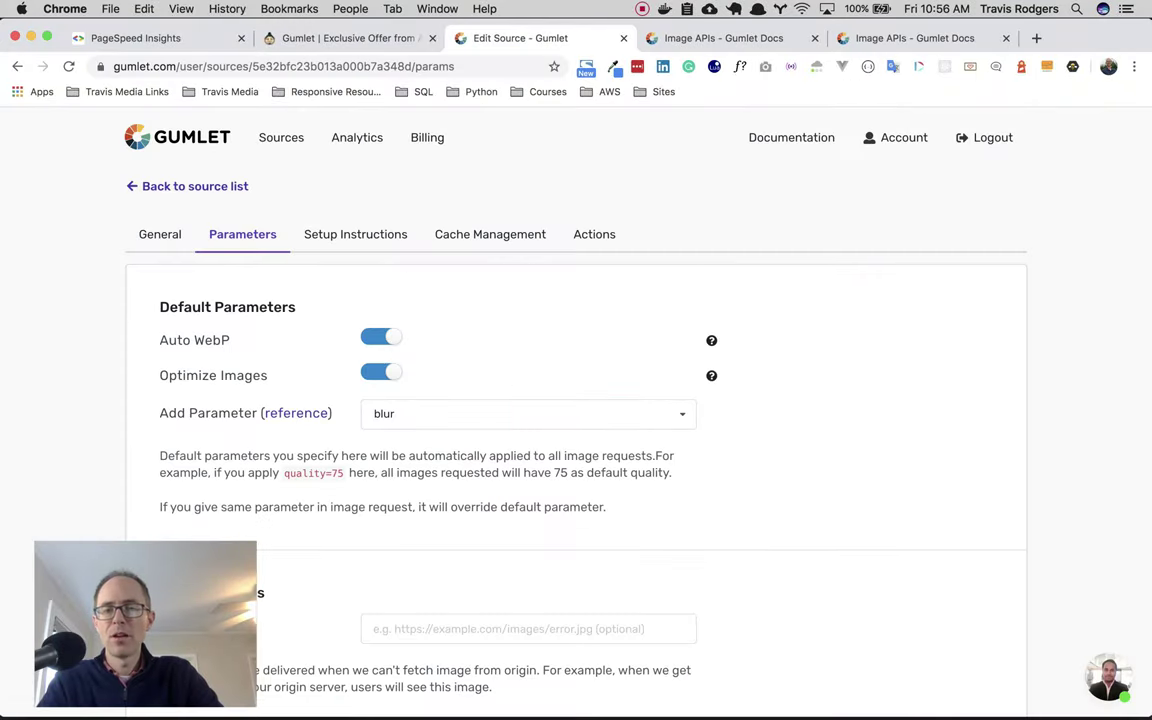
# - Add pad as a default parameter of the image source and set it to 30,30,30,30
pyautogui.click(528, 413)
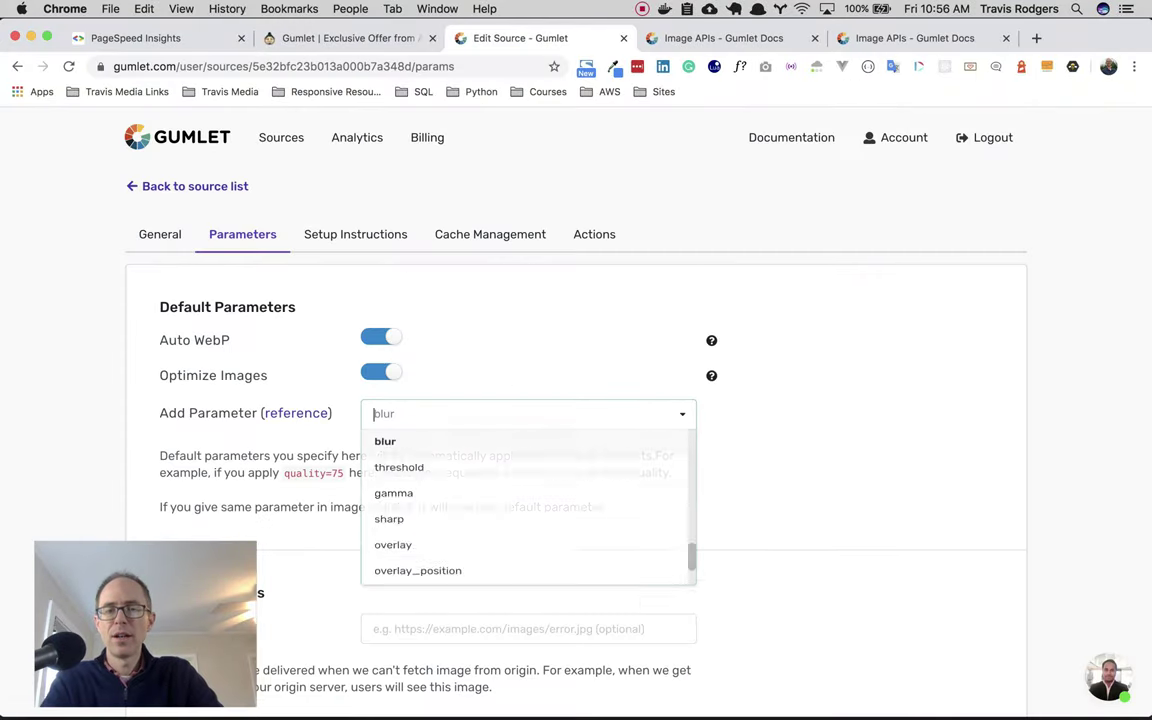
pyautogui.scroll(-3, 528, 520)
pyautogui.scroll(-3, 528, 516)
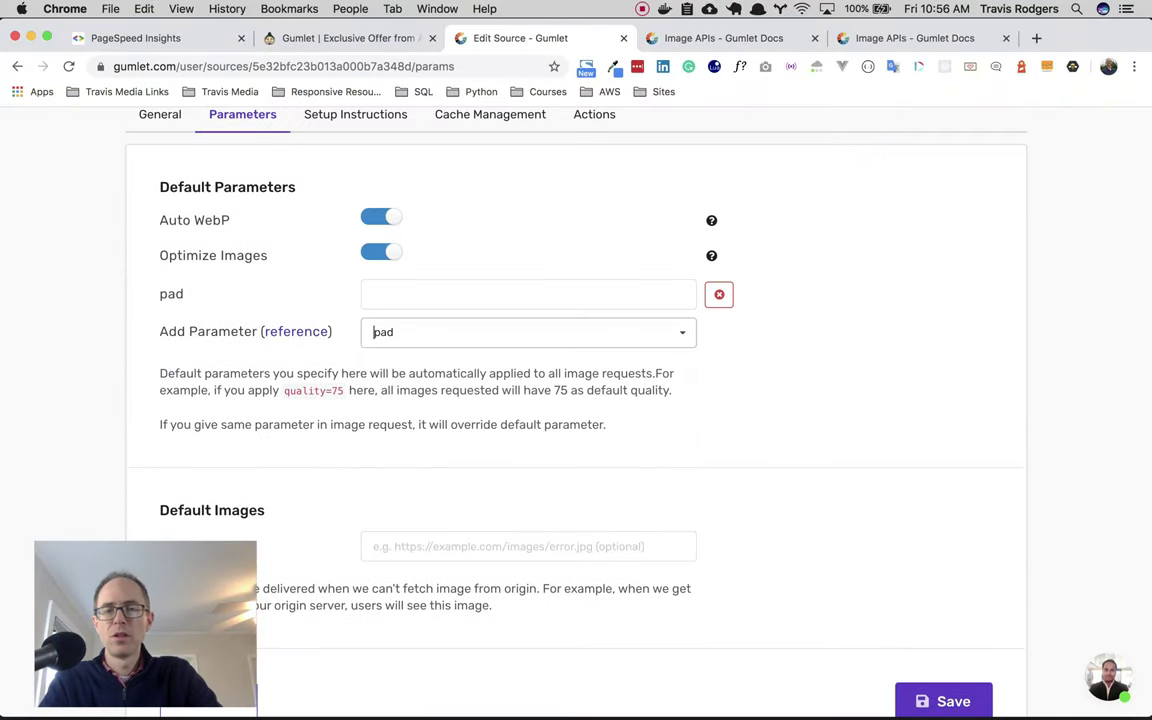
pyautogui.click(373, 294)
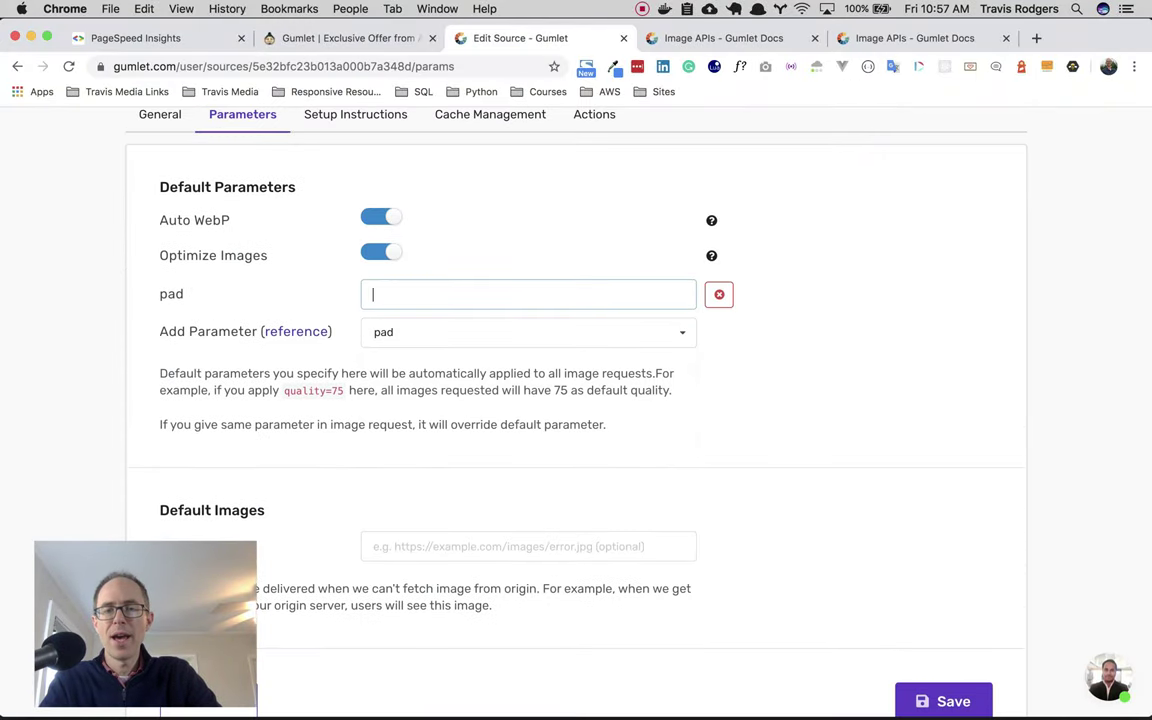
pyautogui.press('super+v')
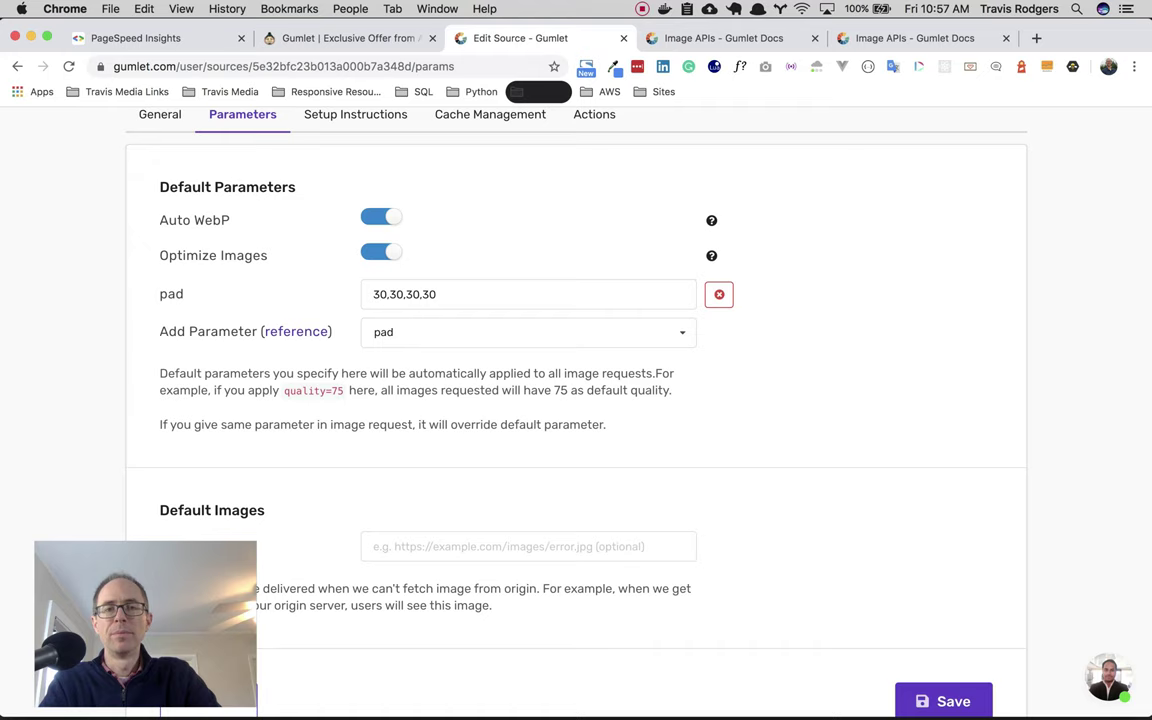
# - Copy the background color value b03e5c from the pad example in the Image API reference
pyautogui.click(700, 38)
pyautogui.scroll(1, 605, 412)
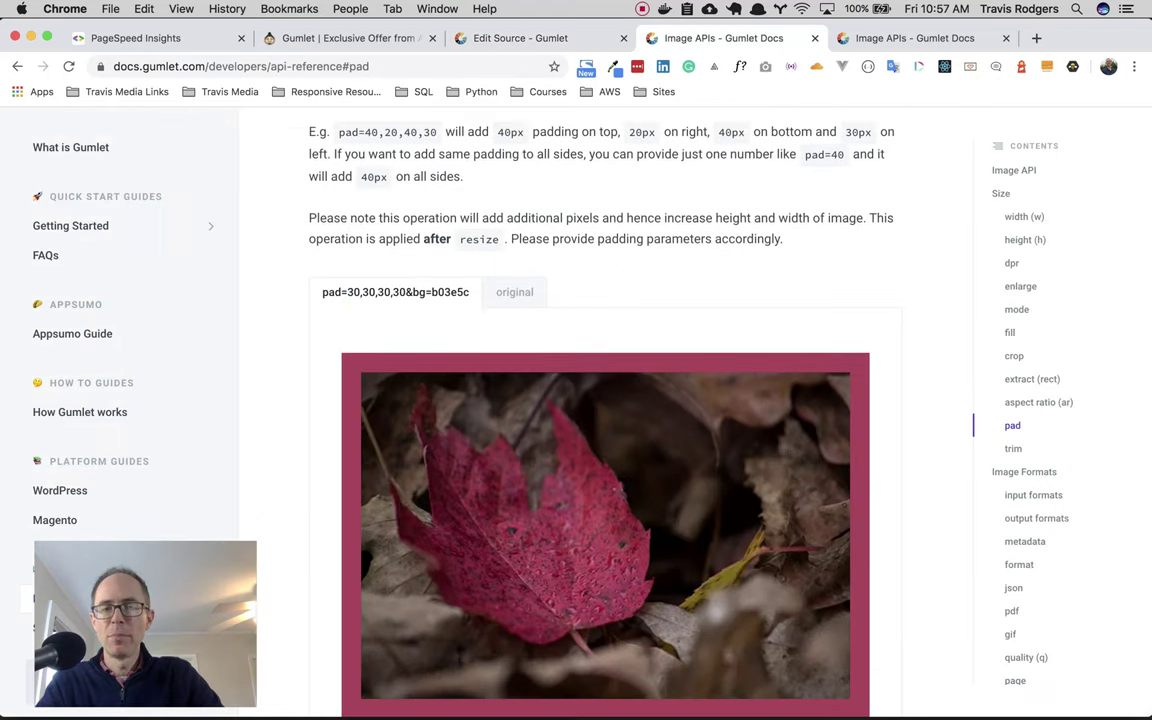
pyautogui.moveTo(438, 292); pyautogui.dragTo(451, 292)
pyautogui.doubleClick(450, 292)
pyautogui.press('super+c')
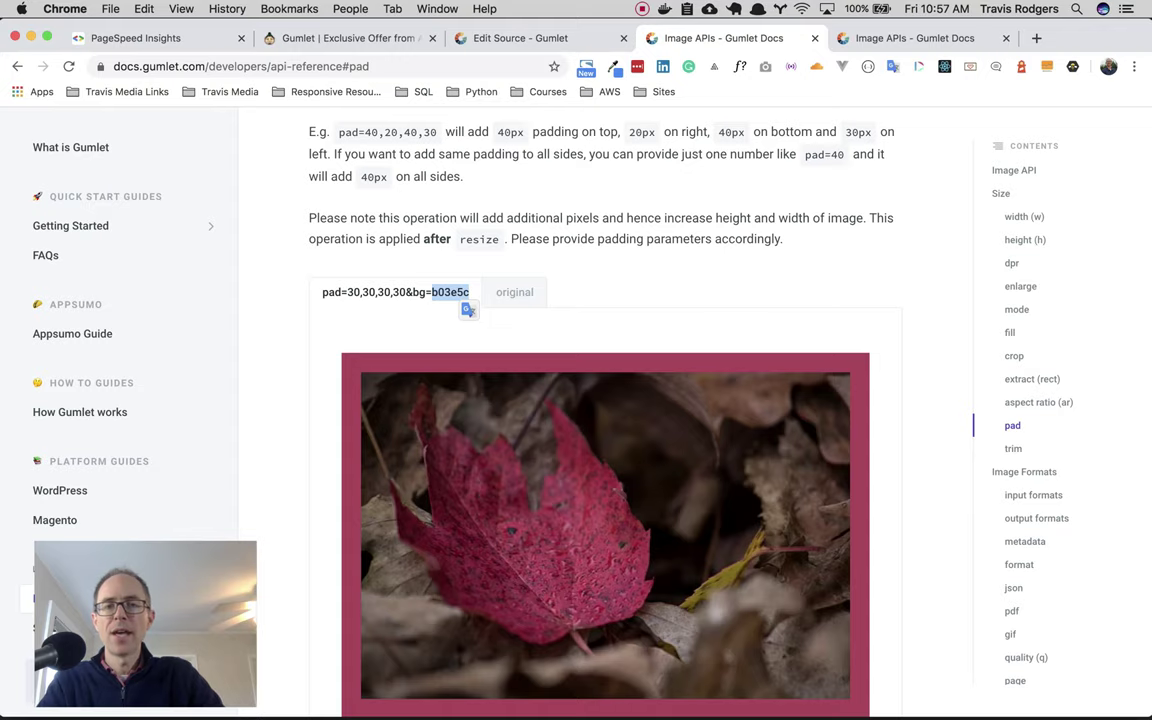
# - Add bg - background as a default parameter of the image source and set it to b03e5c
pyautogui.click(520, 38)
pyautogui.click(527, 332)
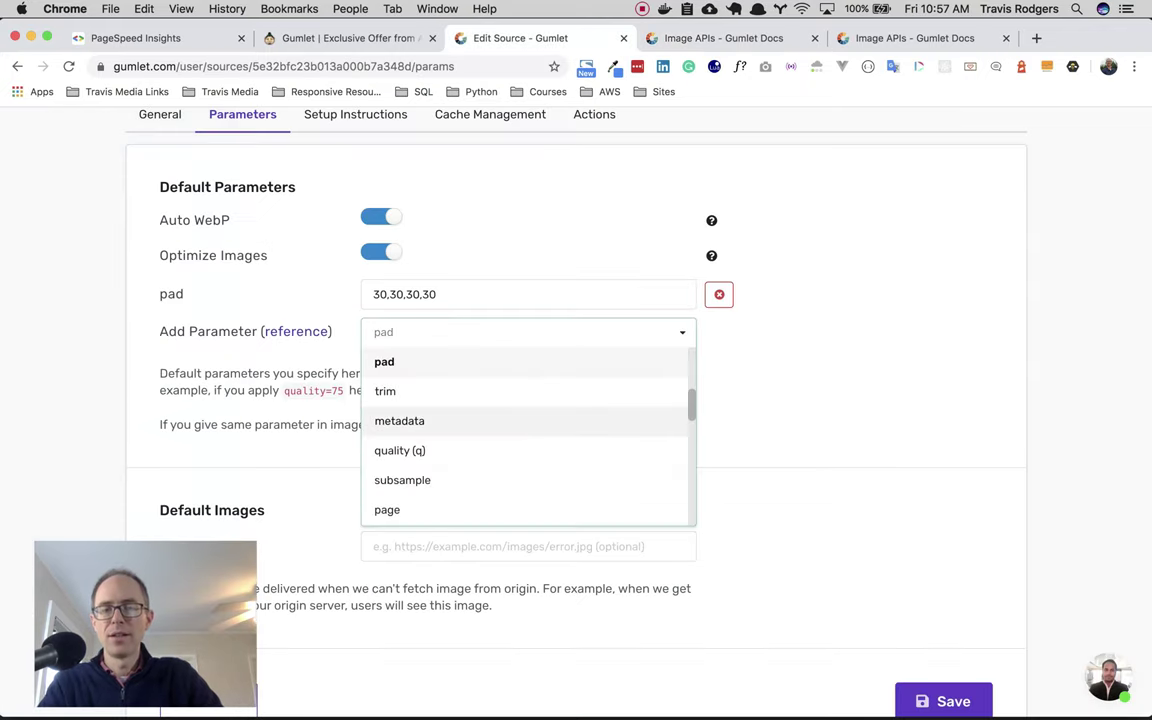
pyautogui.scroll(3, 528, 435)
pyautogui.scroll(-5, 528, 435)
pyautogui.click(417, 377)
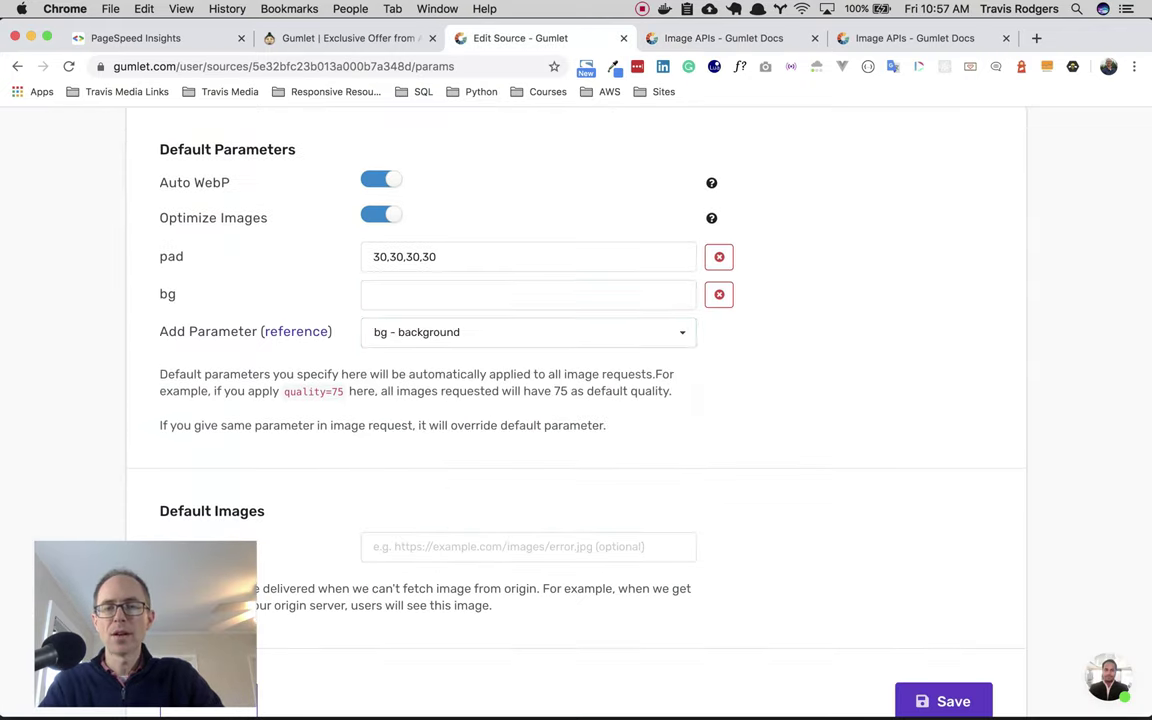
pyautogui.click(373, 294)
pyautogui.press('super+v')
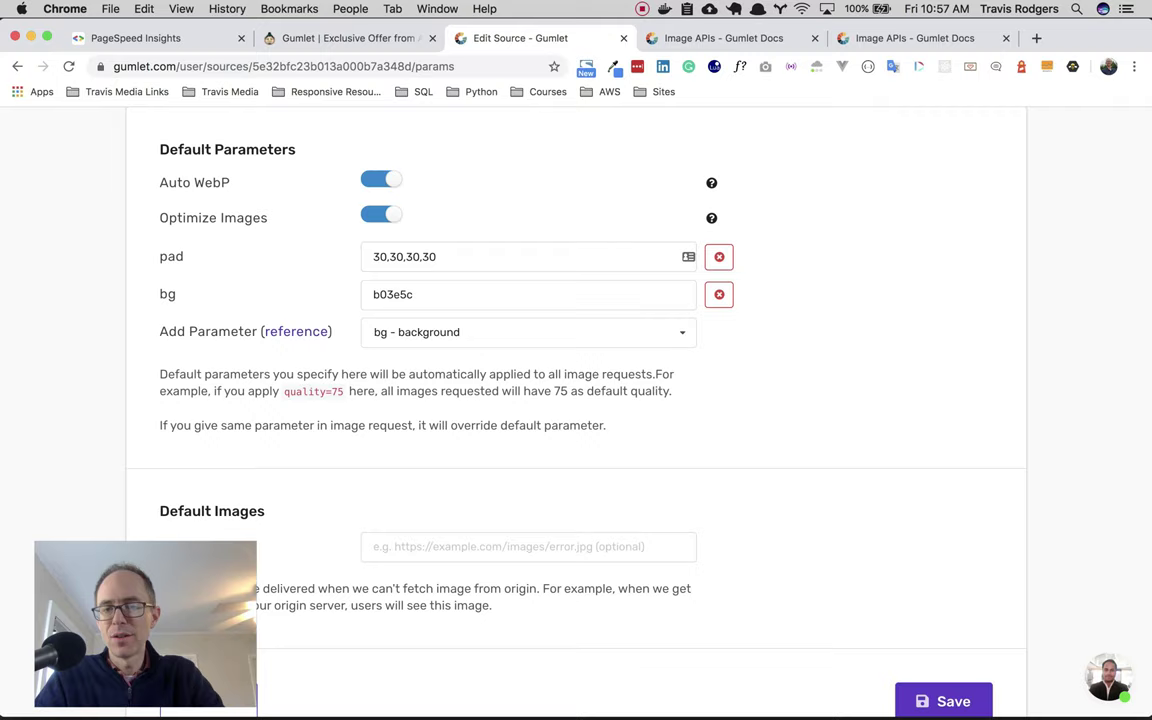
pyautogui.moveTo(373, 294); pyautogui.dragTo(414, 294)
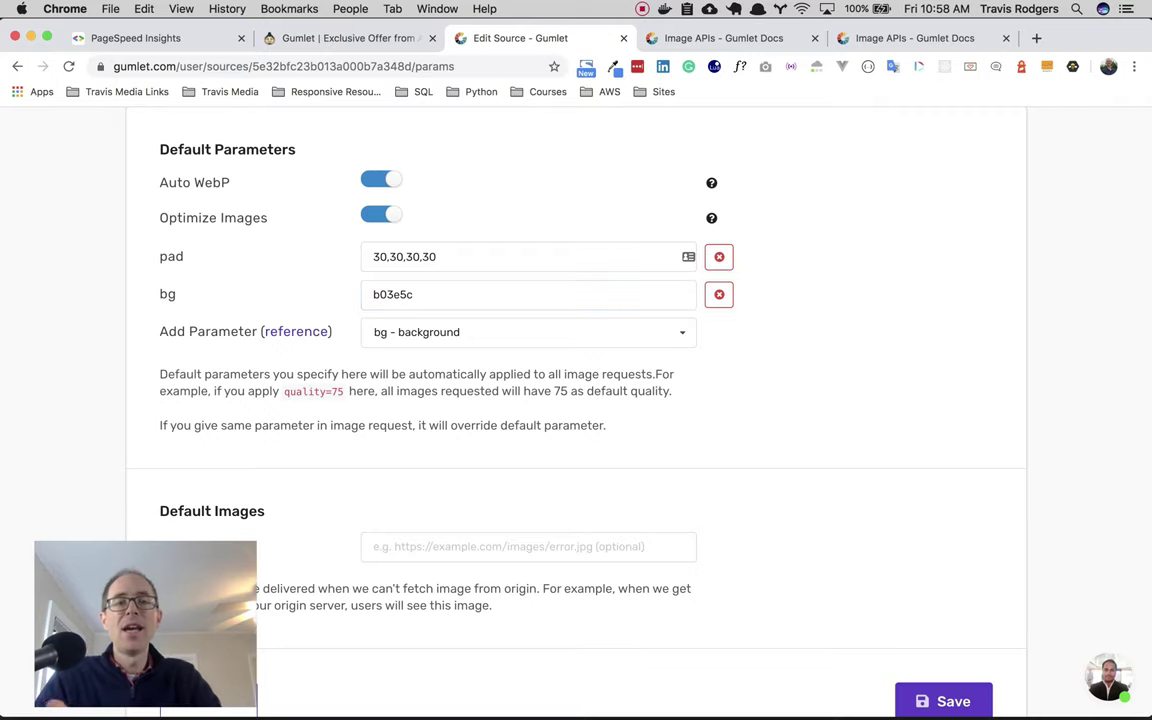
# - Remove the pad and bg default parameters from the image source
pyautogui.hotkey('ctrl', 'Tab')
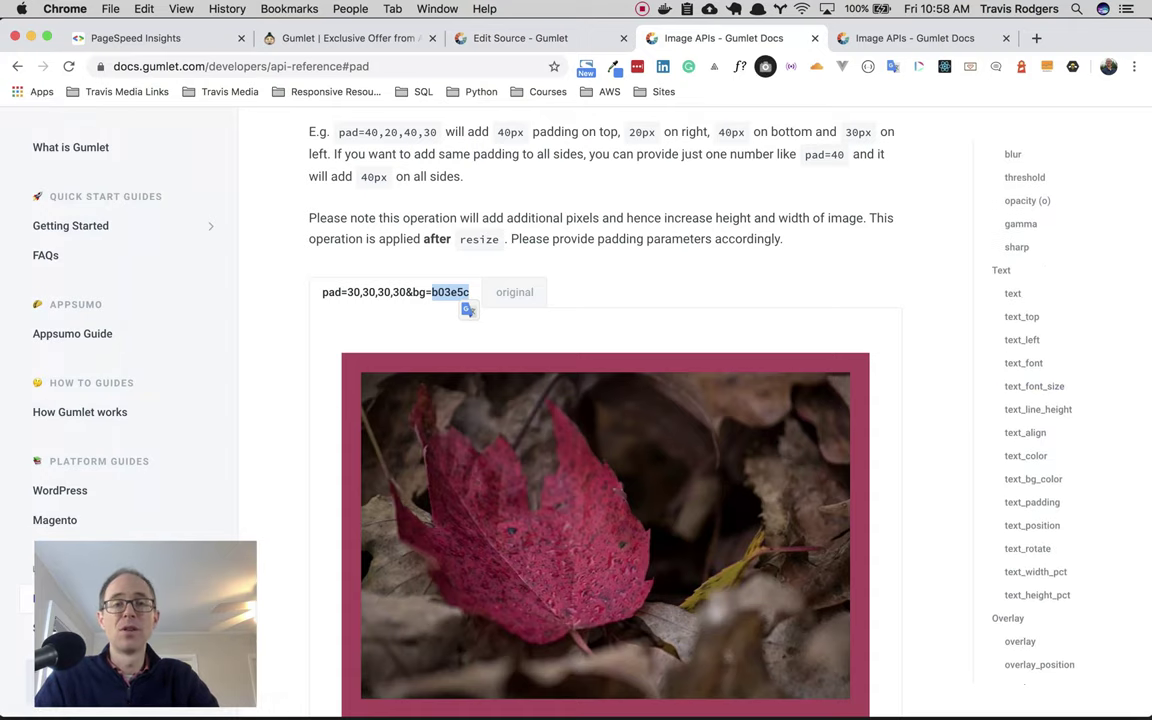
pyautogui.hotkey('ctrl', 'shift', 'Tab')
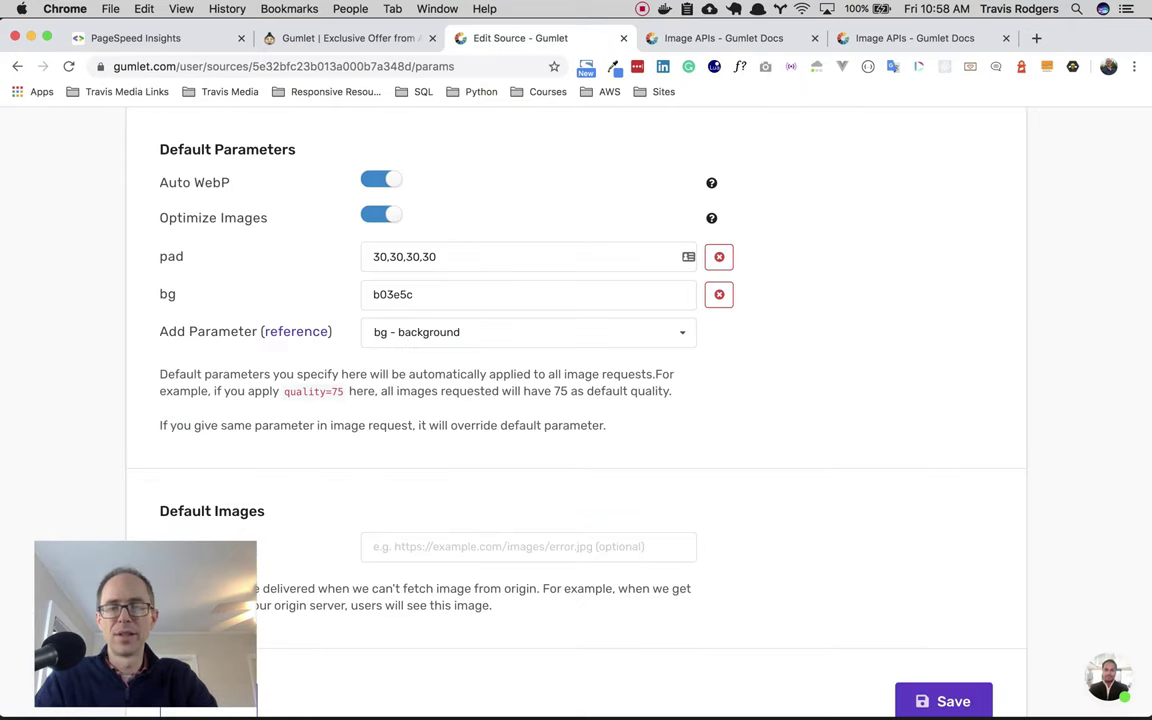
pyautogui.click(719, 257)
pyautogui.click(719, 257)
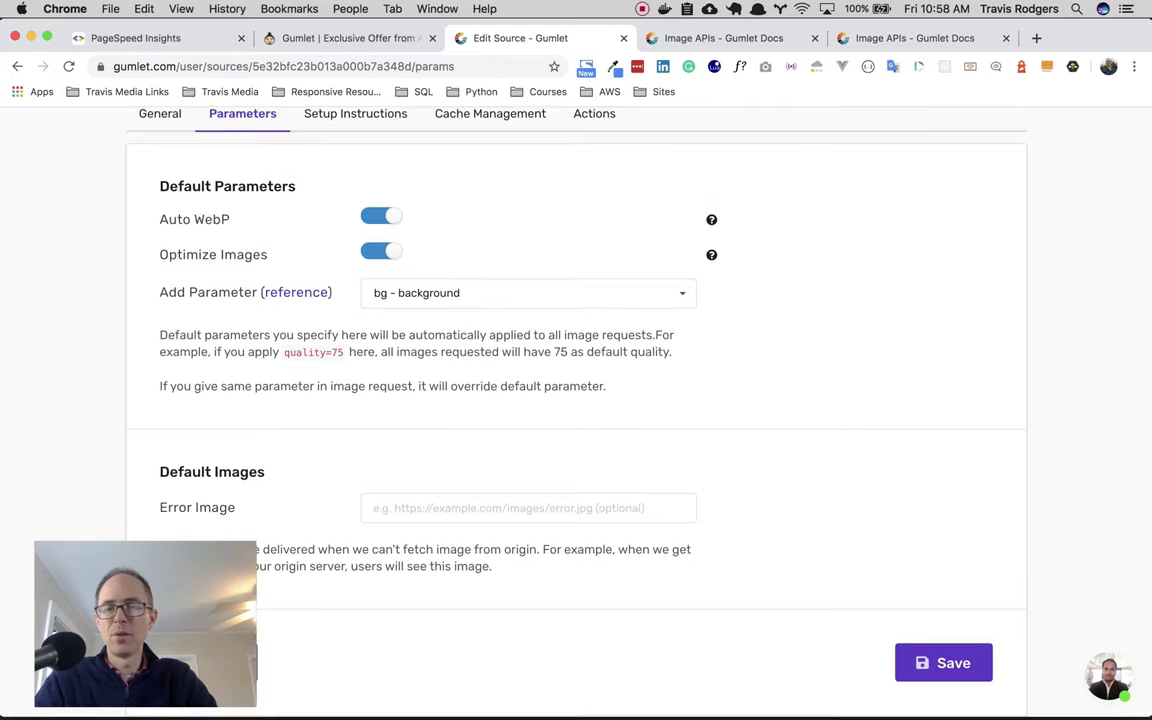
# - Open the image source's setup instructions and go to the WordPress plugin and manual integration options
pyautogui.click(373, 508)
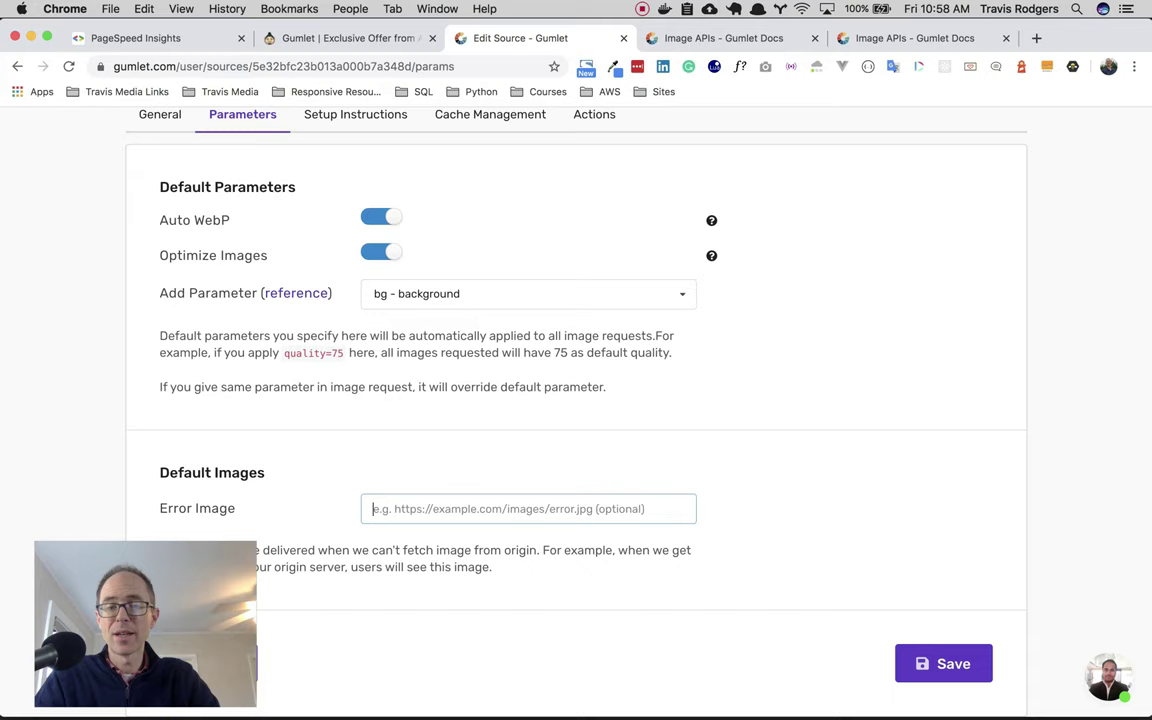
pyautogui.scroll(3, 576, 400)
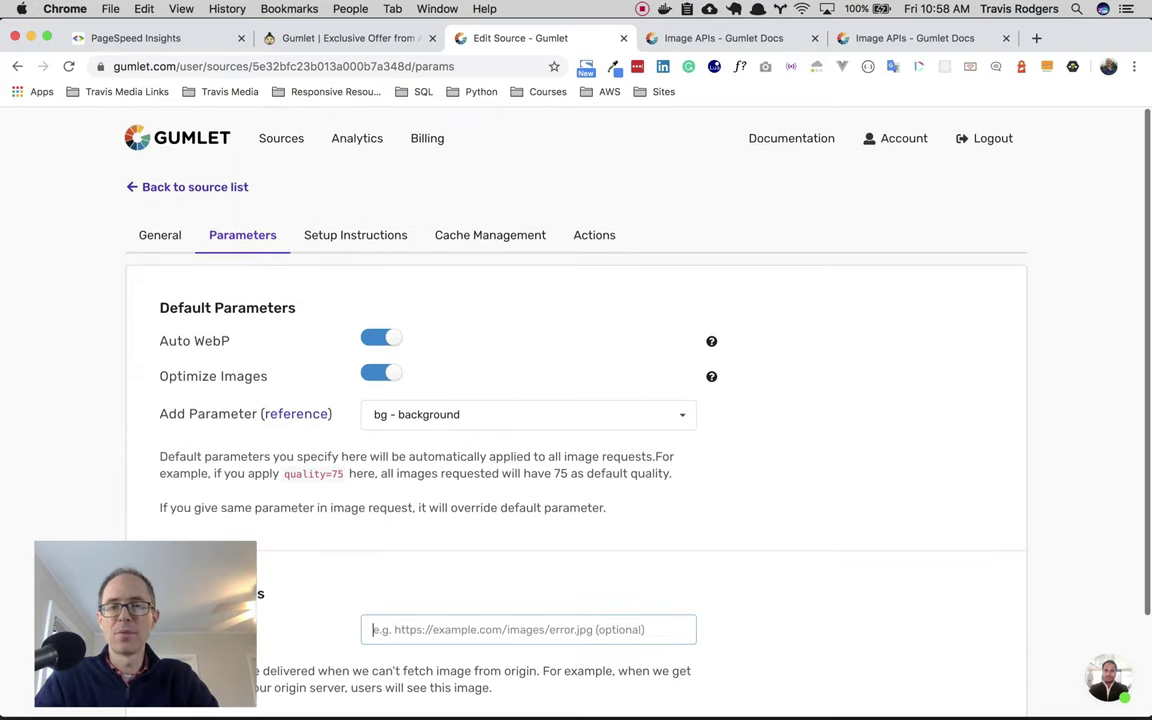
pyautogui.click(355, 235)
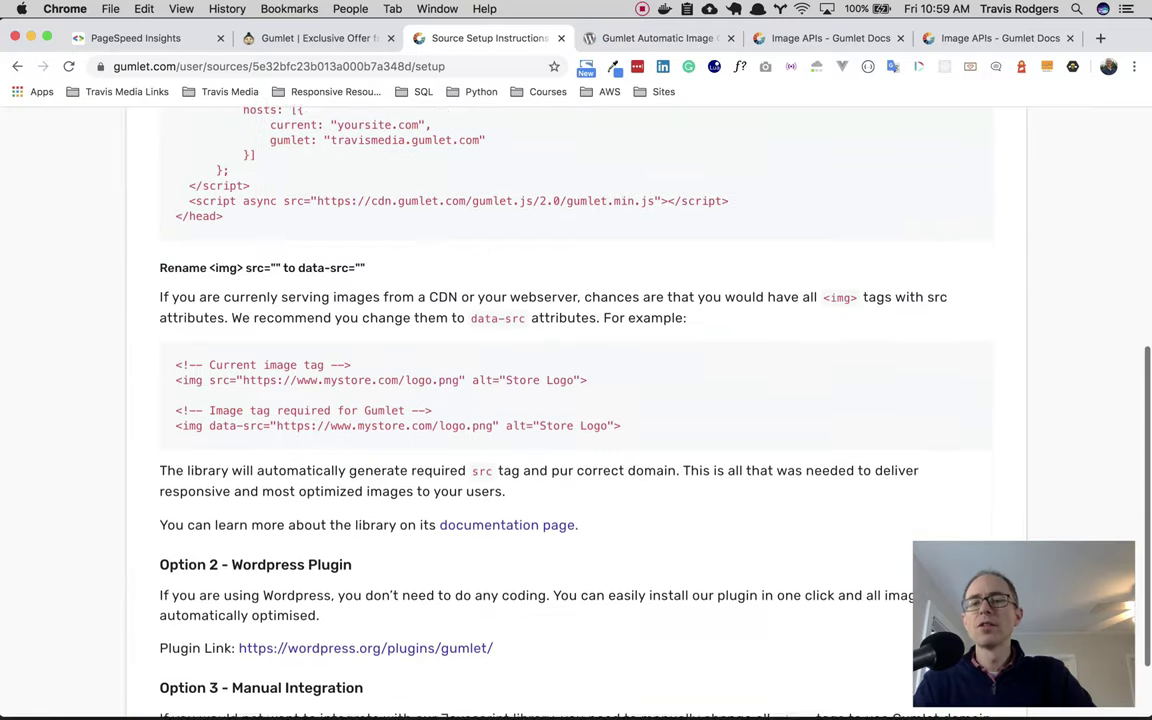
pyautogui.scroll(-2, 576, 400)
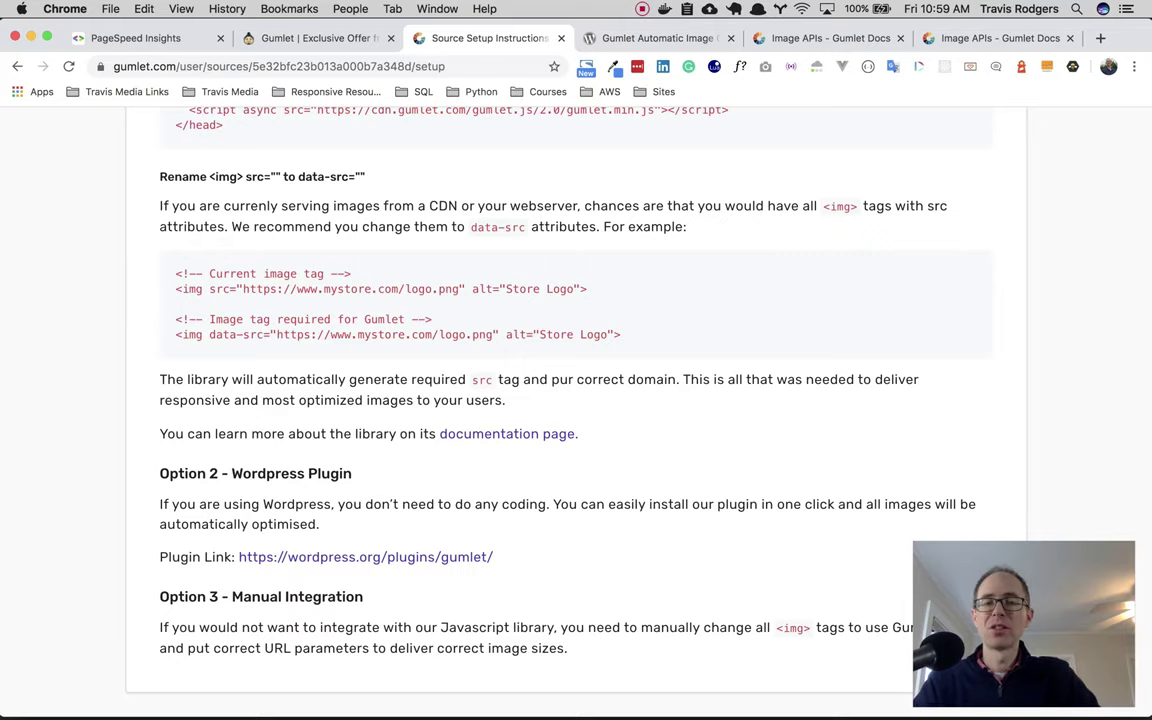
# - Review the Gumlet plugin page on WordPress.org, view its settings panel screenshot at full size, and close the page
pyautogui.click(640, 38)
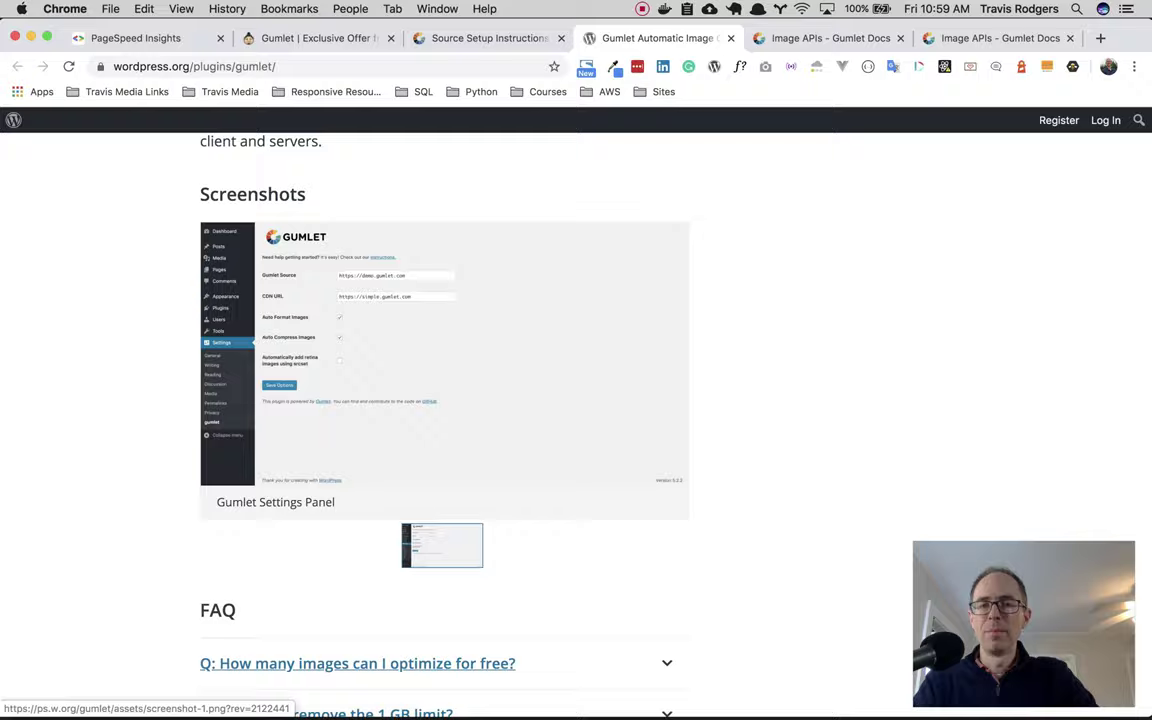
pyautogui.scroll(10, 516, 420)
pyautogui.scroll(2, 576, 400)
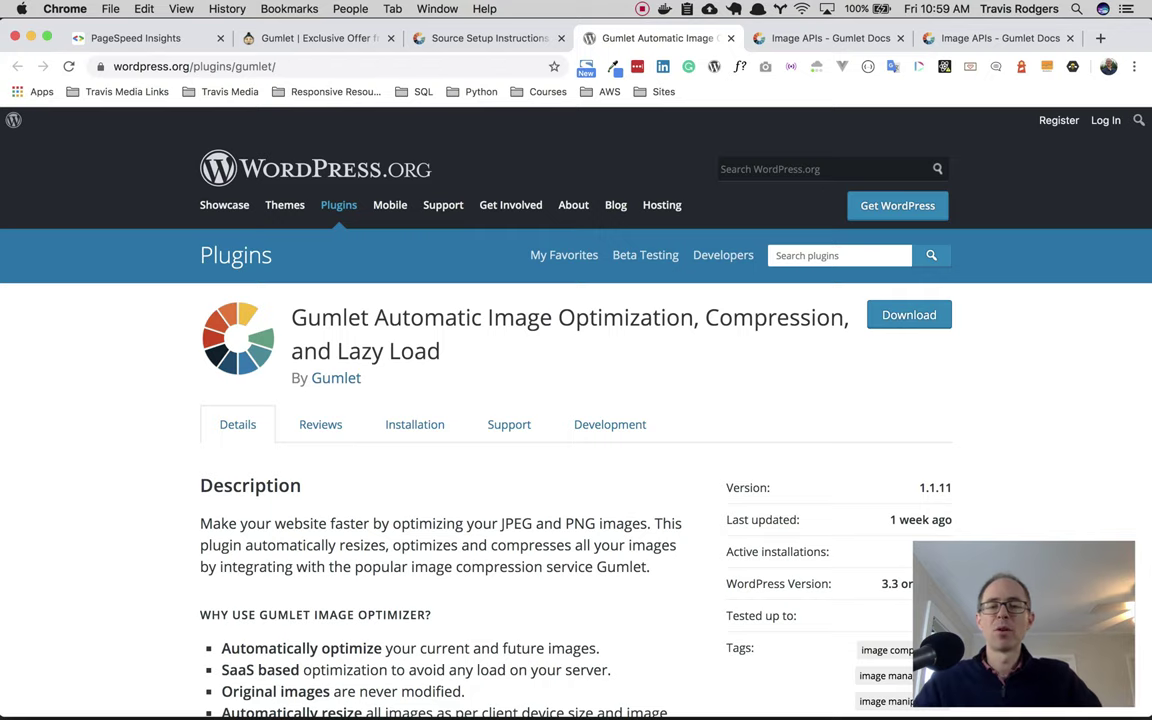
pyautogui.scroll(-5, 320, 424)
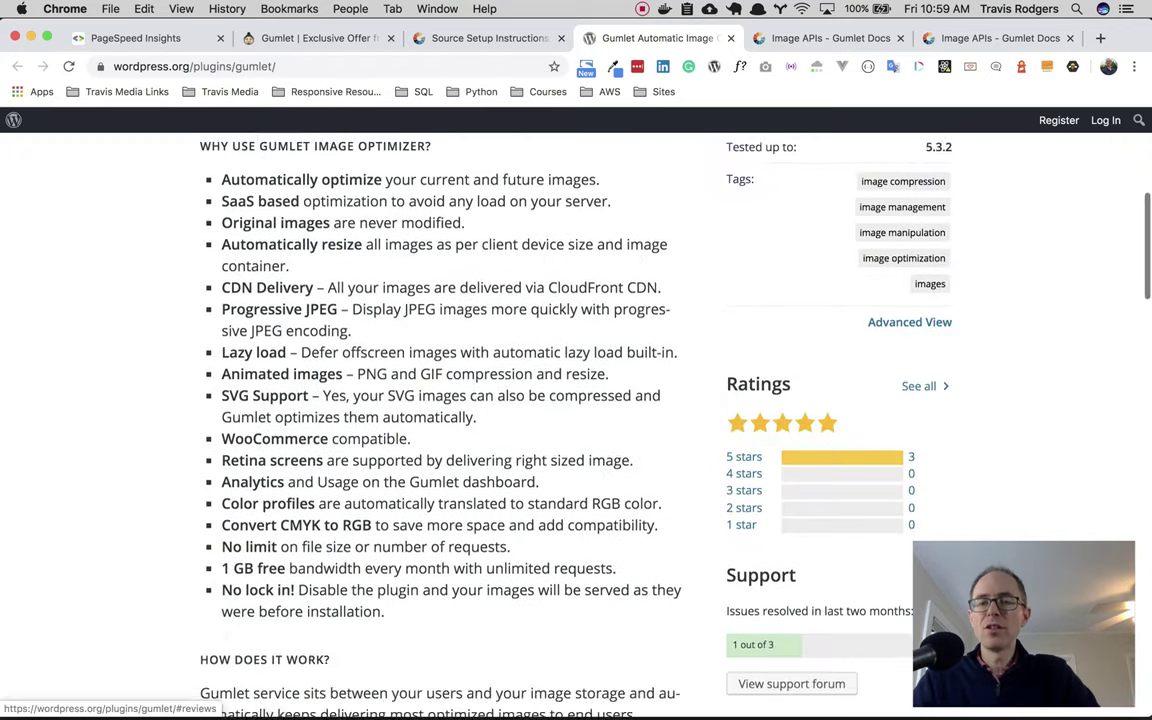
pyautogui.scroll(-12, 400, 424)
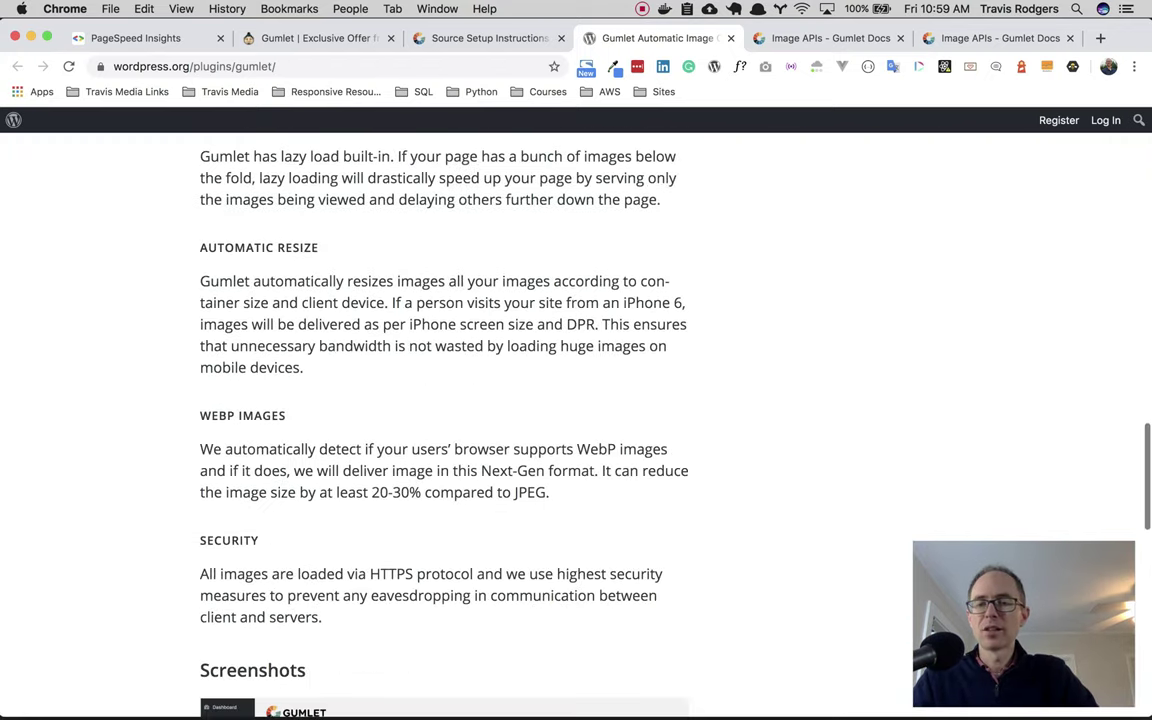
pyautogui.scroll(4, 400, 424)
pyautogui.scroll(-7, 400, 424)
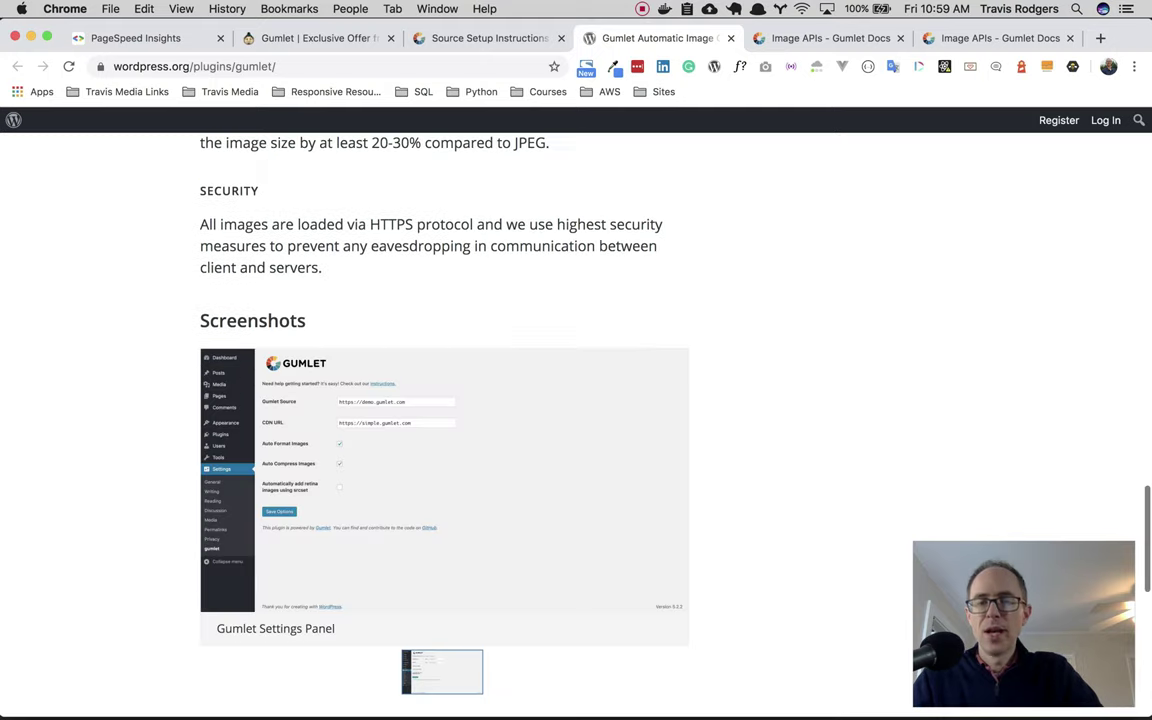
pyautogui.click(444, 480)
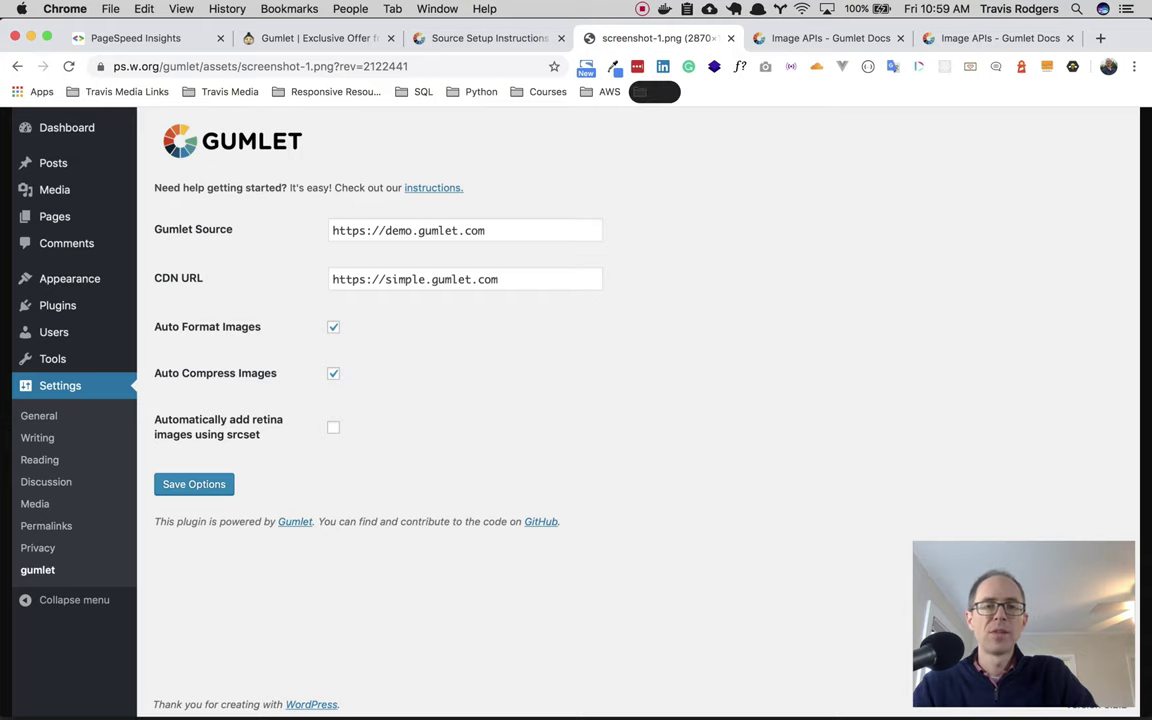
pyautogui.press('super+w')
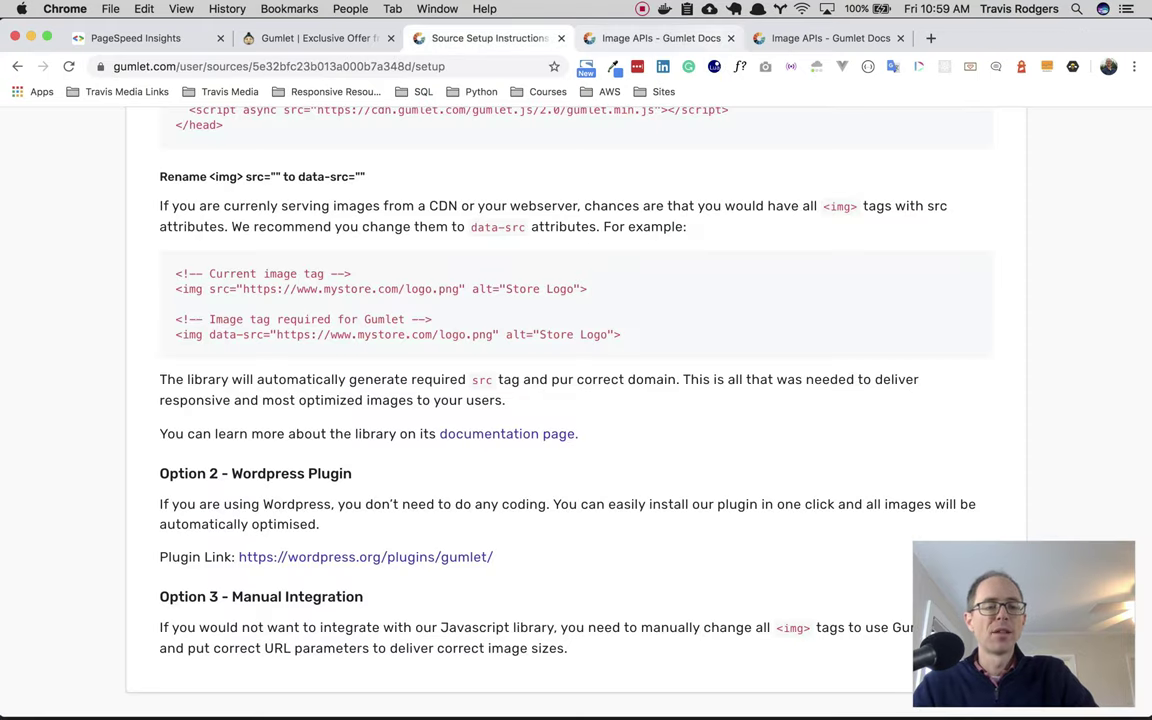
# - Go to Option 1 in the setup instructions and highlight the Gumlet.js script code for the head section
pyautogui.scroll(10, 576, 400)
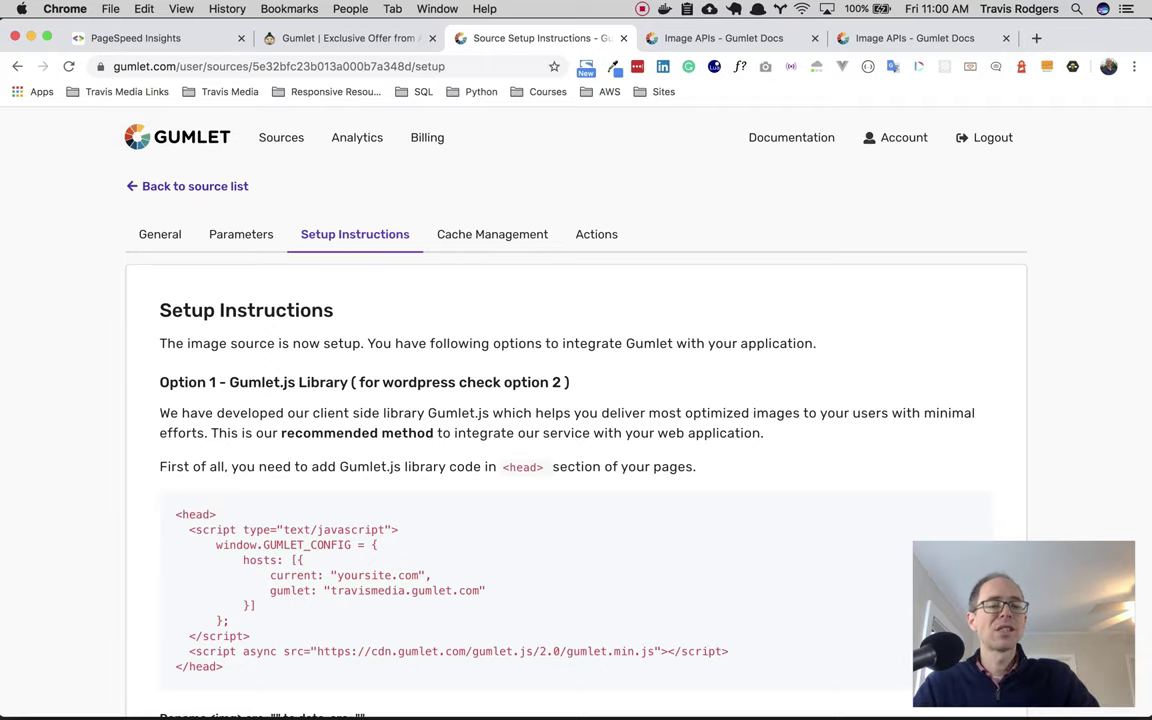
pyautogui.scroll(-1, 576, 400)
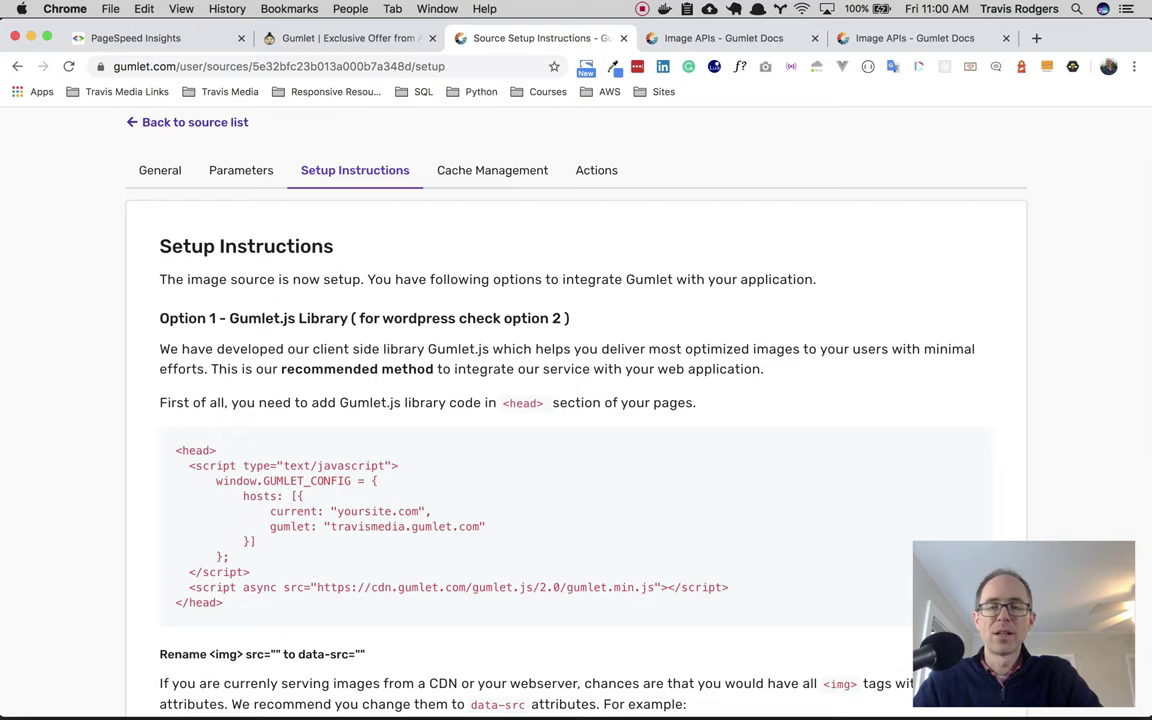
pyautogui.scroll(-1, 576, 400)
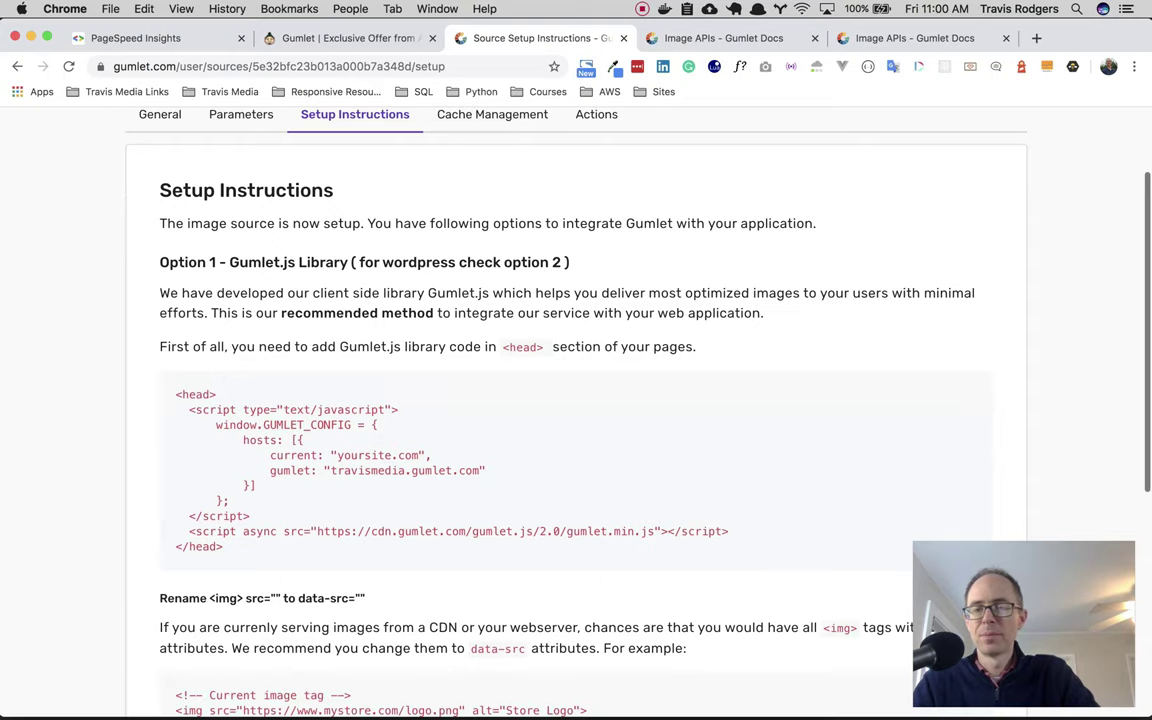
pyautogui.scroll(-1, 576, 400)
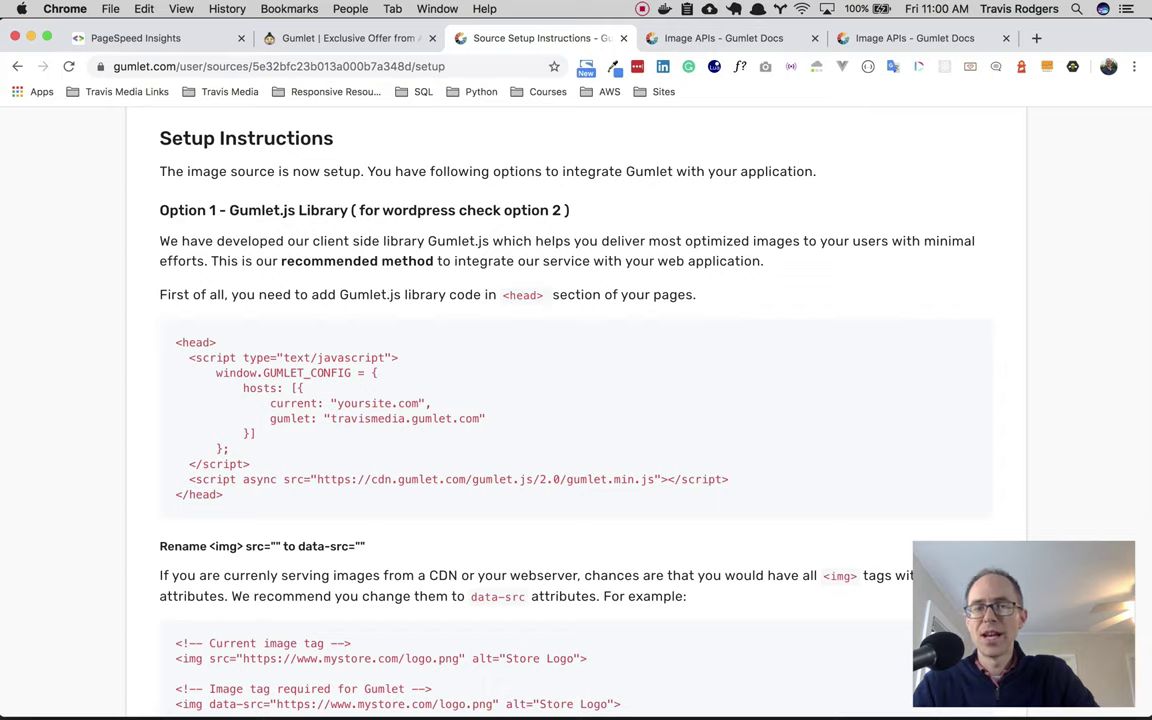
pyautogui.moveTo(188, 357); pyautogui.dragTo(729, 479)
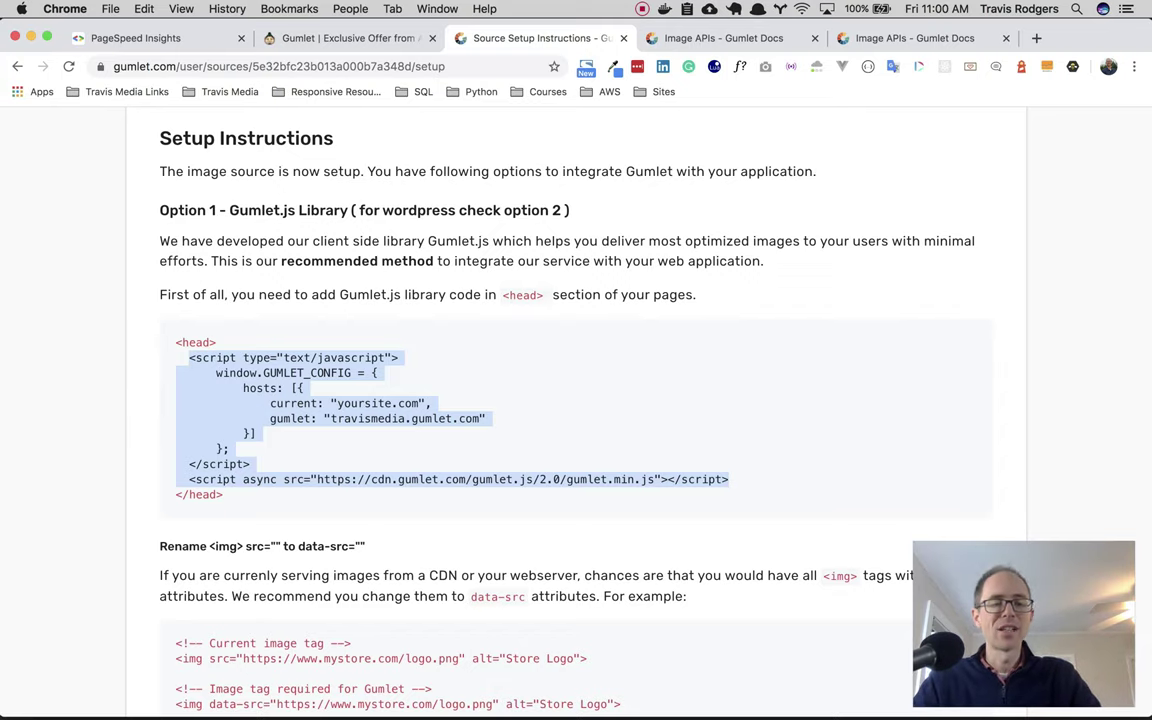
# - Examine the instructions for renaming the img src attribute to data-src and the remaining integration options
pyautogui.scroll(-7, 576, 400)
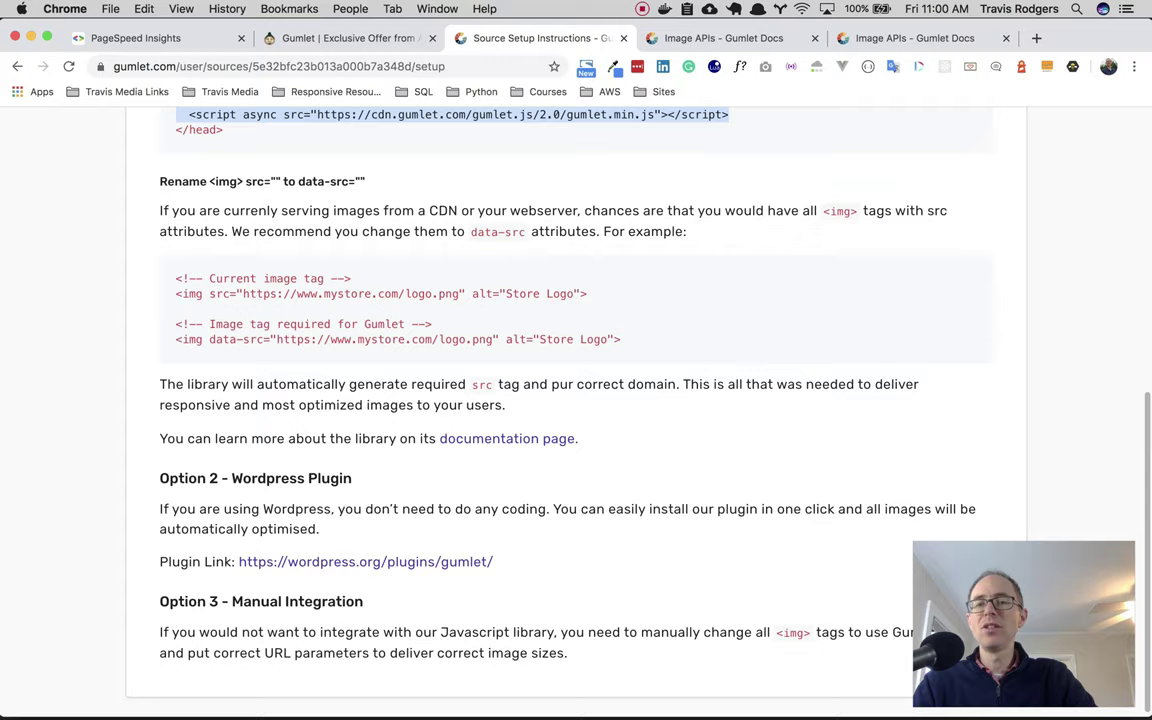
pyautogui.moveTo(243, 181); pyautogui.dragTo(288, 181)
pyautogui.click(252, 181)
pyautogui.click(288, 181)
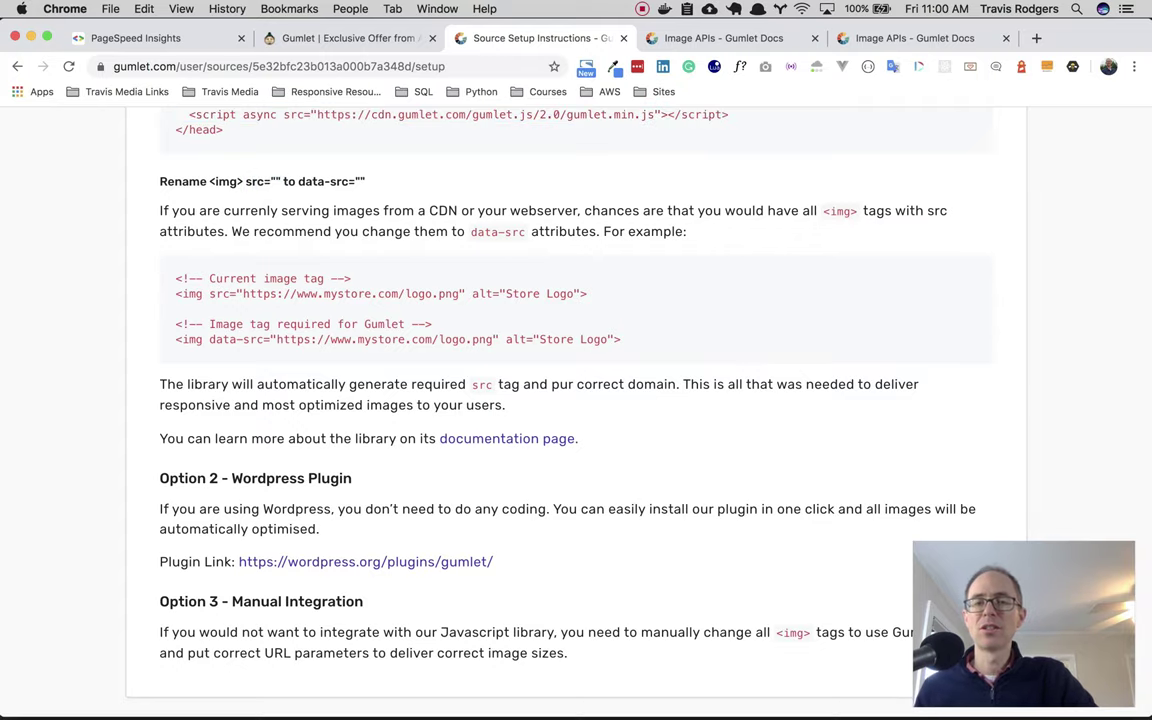
pyautogui.scroll(-1, 576, 400)
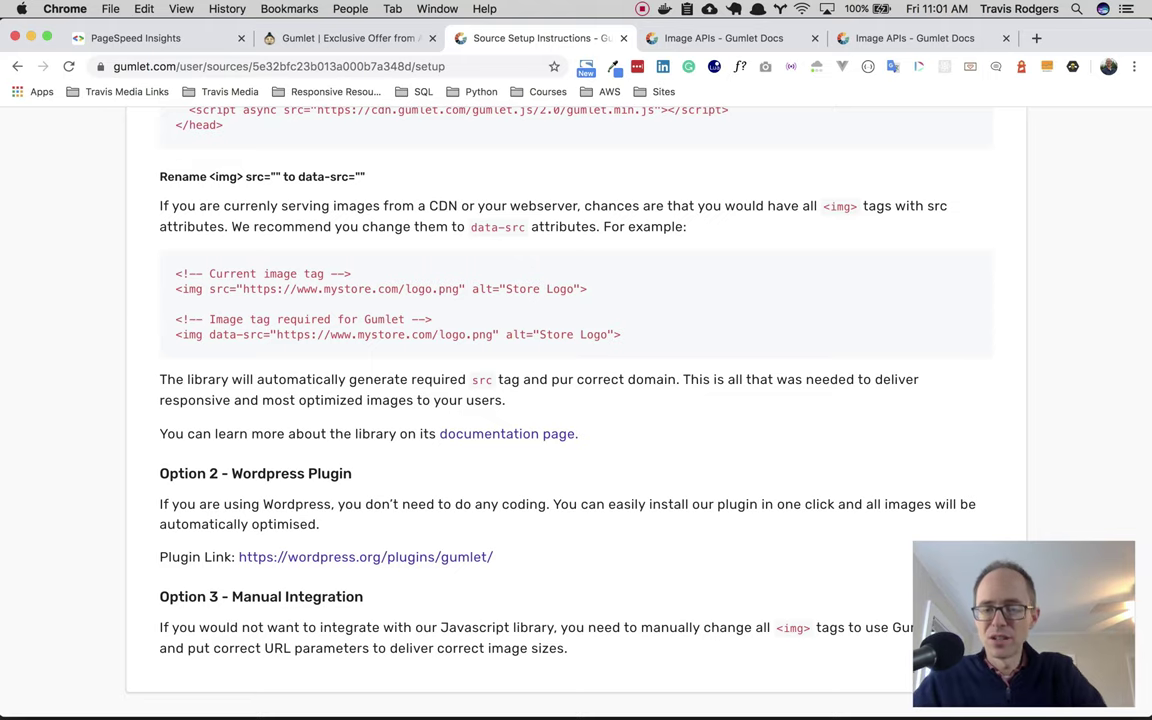
# - Switch to Visual Studio Code, open default-article.hbs from partials, and change the featured image's src attribute to data-src
pyautogui.moveTo(437, 712)
pyautogui.click(332, 692)
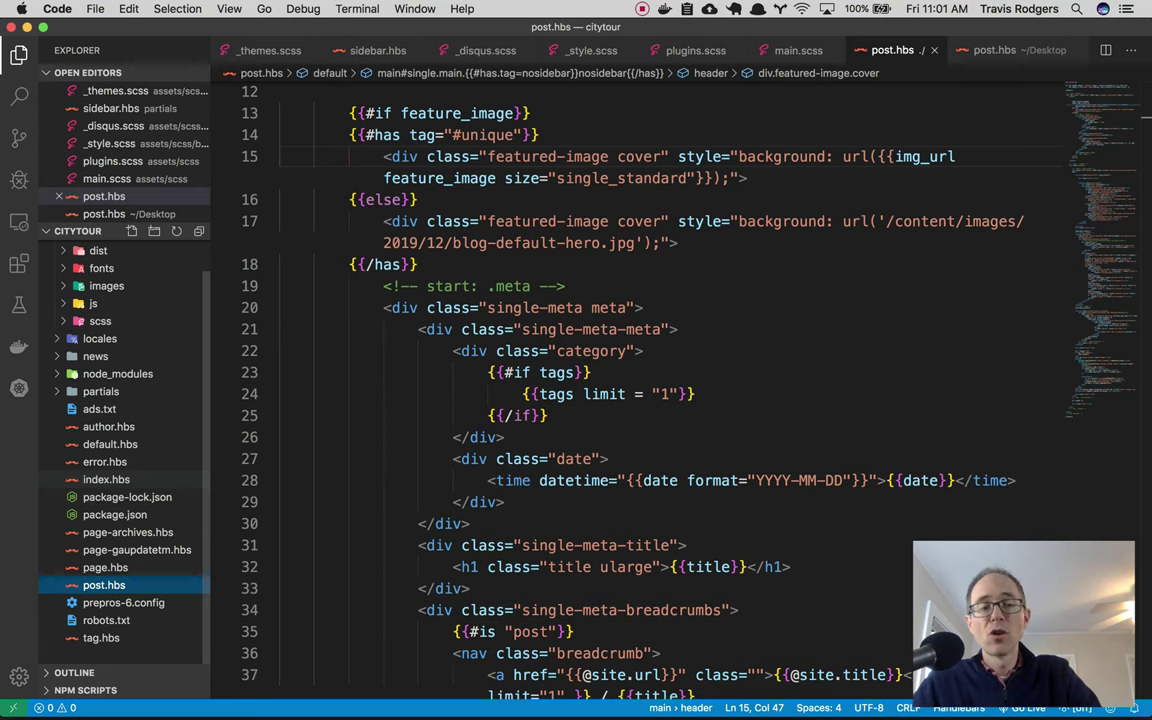
pyautogui.click(100, 391)
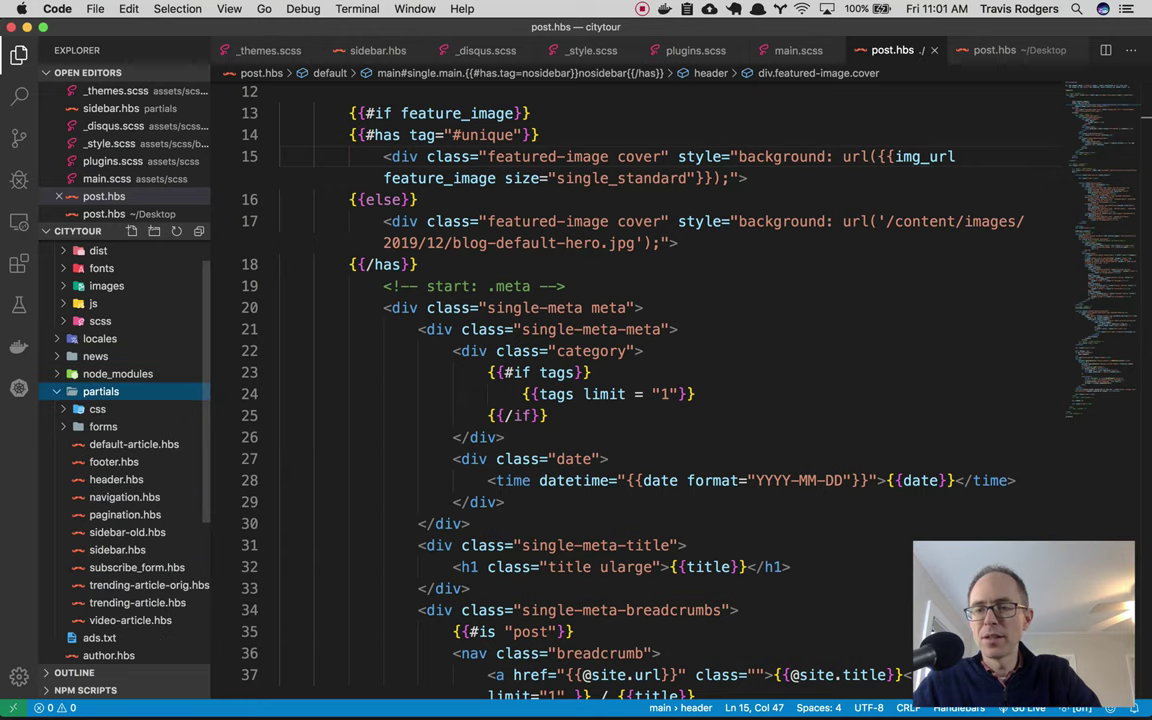
pyautogui.click(134, 444)
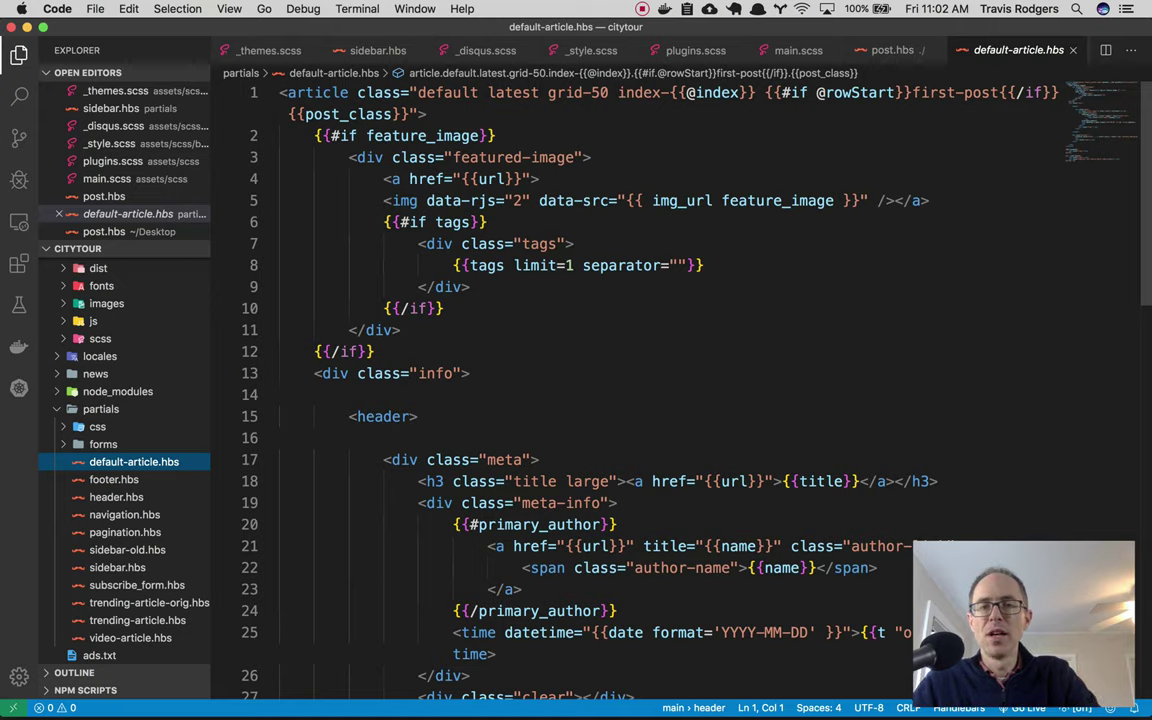
pyautogui.moveTo(392, 200); pyautogui.dragTo(444, 200)
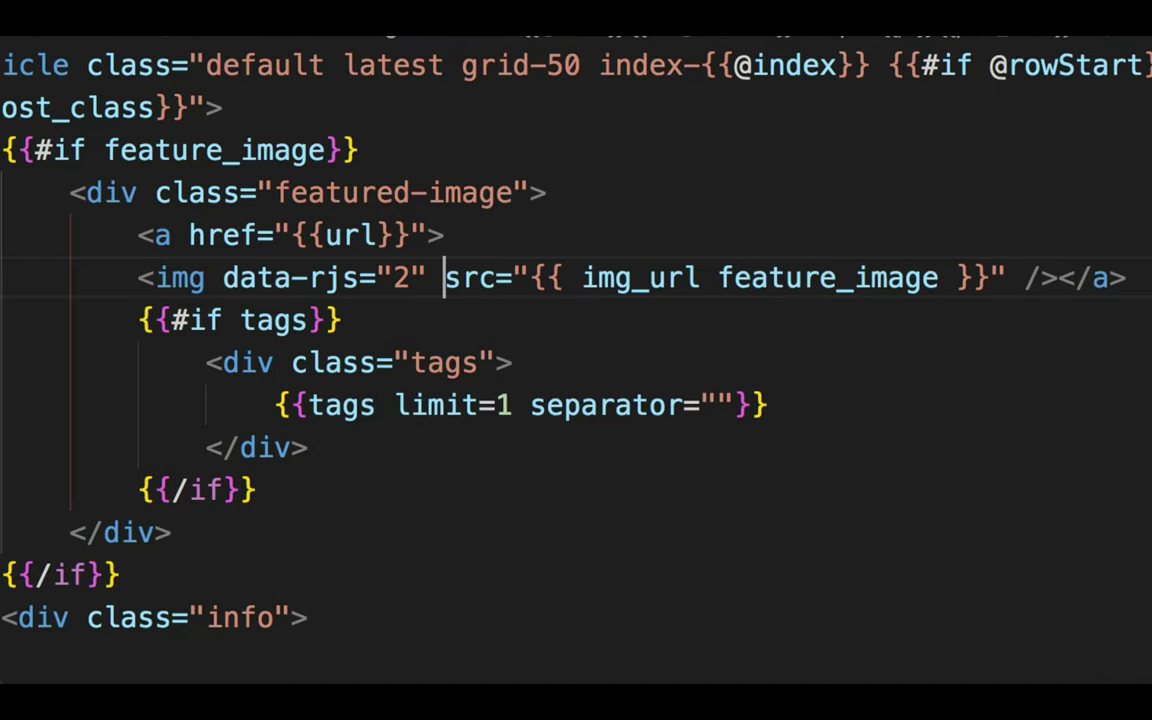
pyautogui.write('data-')
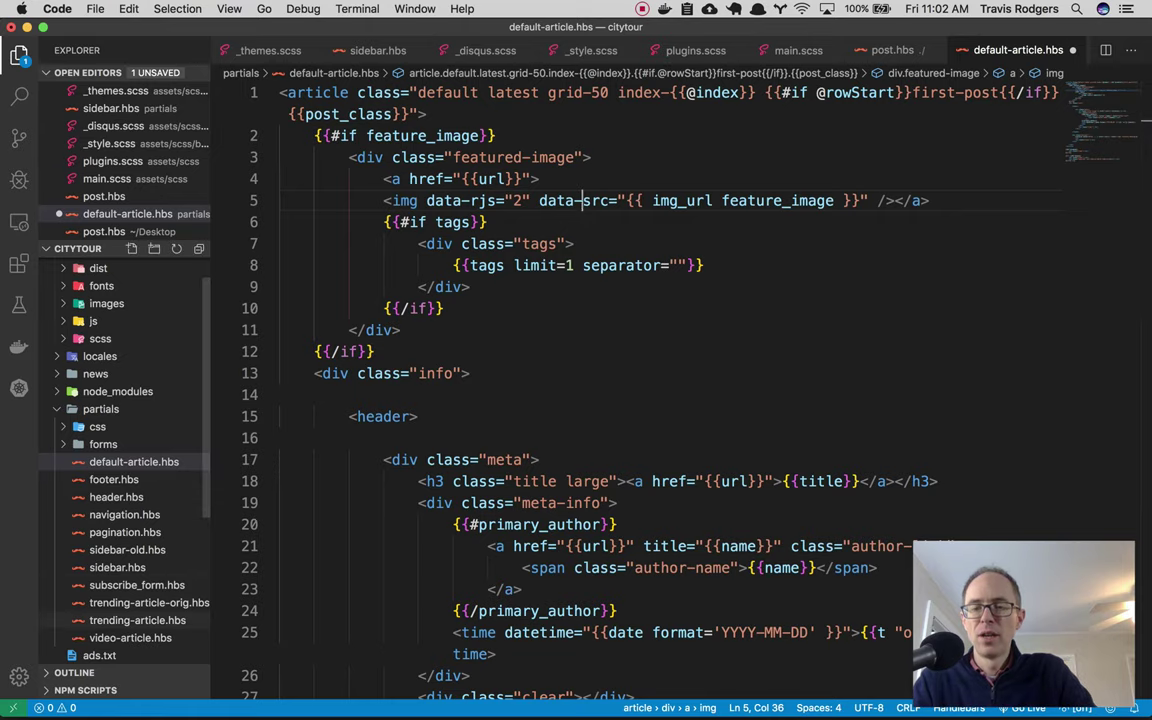
# - Search all project files for src=" to find the remaining image source attributes
pyautogui.scroll(-5, 112, 414)
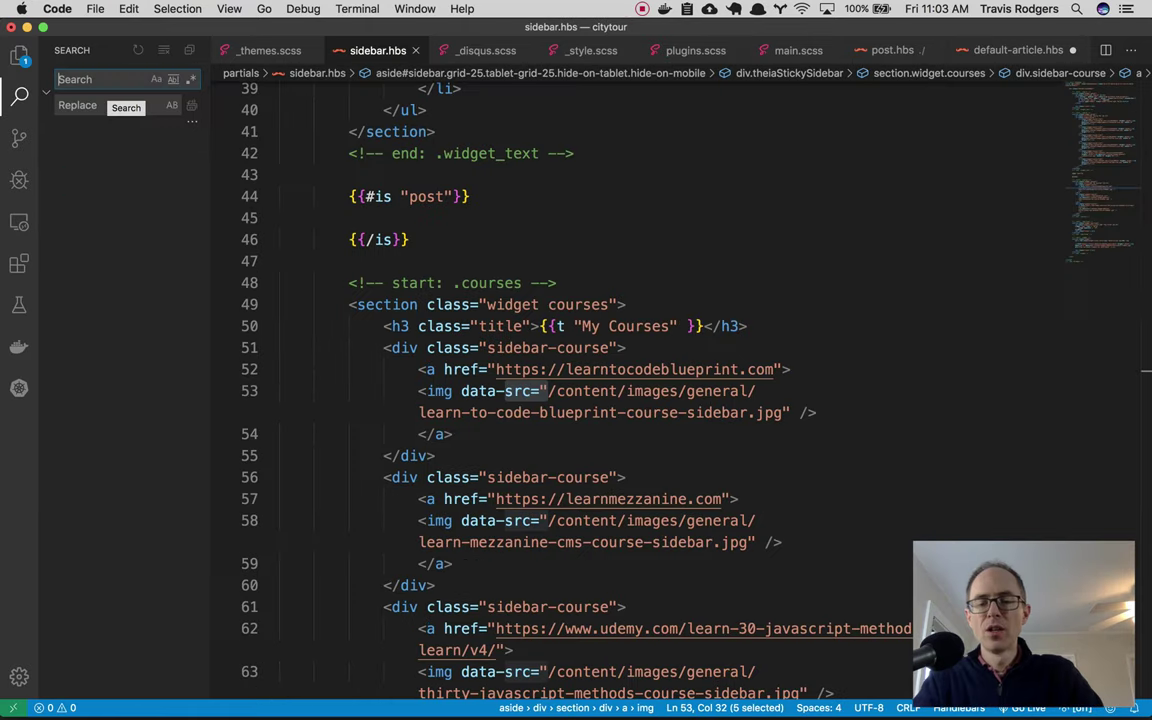
pyautogui.write('src=')
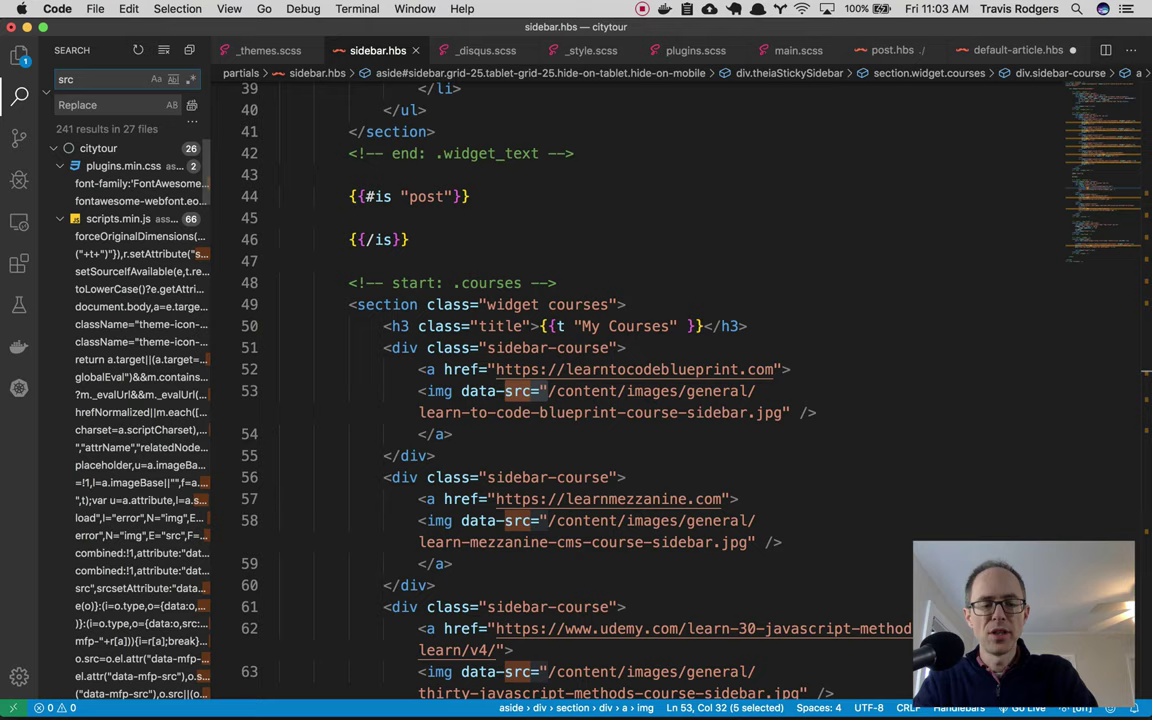
pyautogui.write('"')
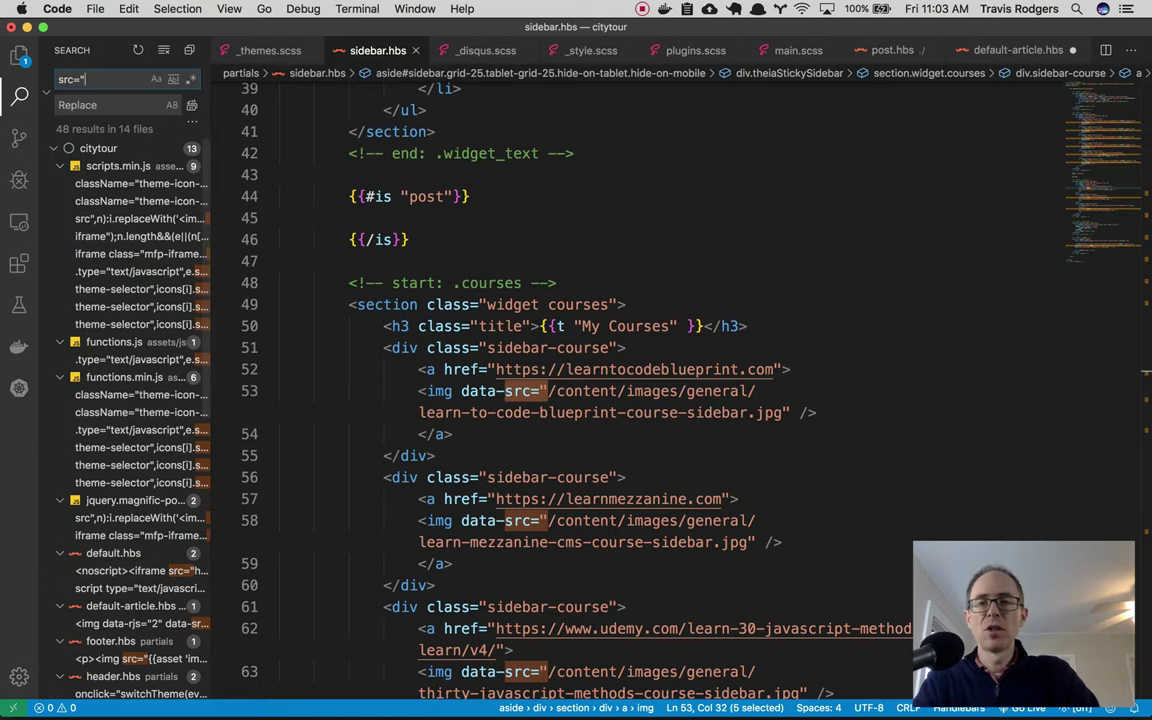
# - In sidebar.hbs, delete the data- prefix from the first course image's data-src attribute and re-enter it
pyautogui.click(460, 391)
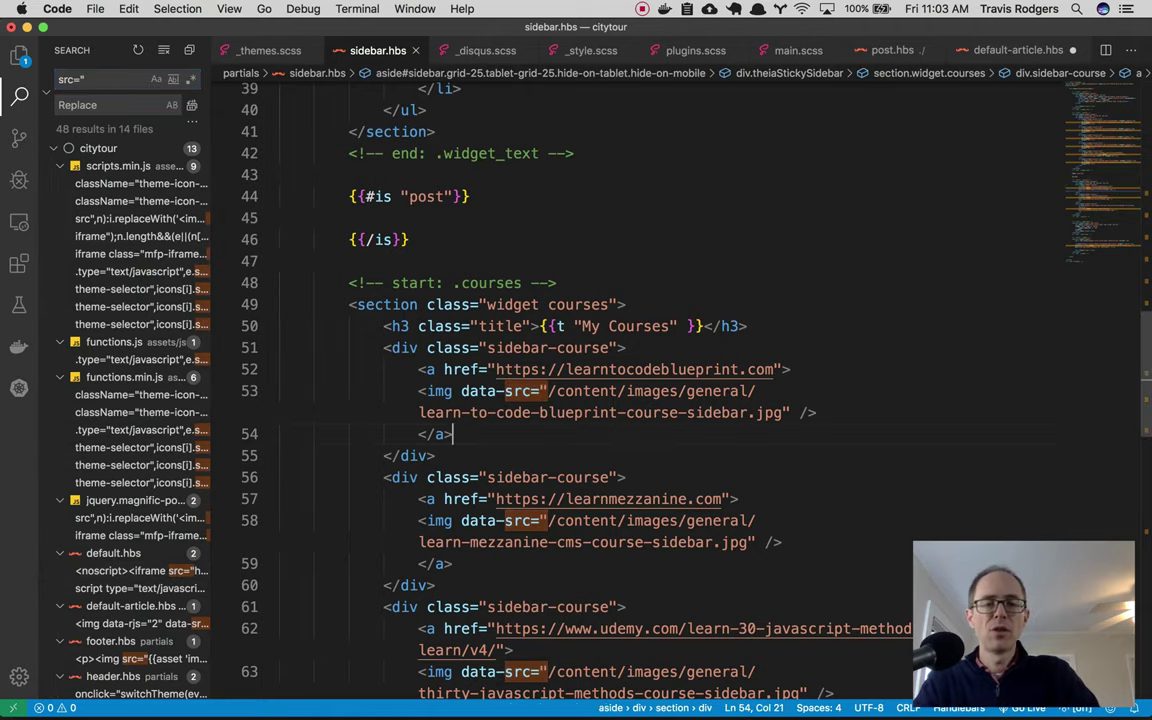
pyautogui.scroll(-1, 460, 391)
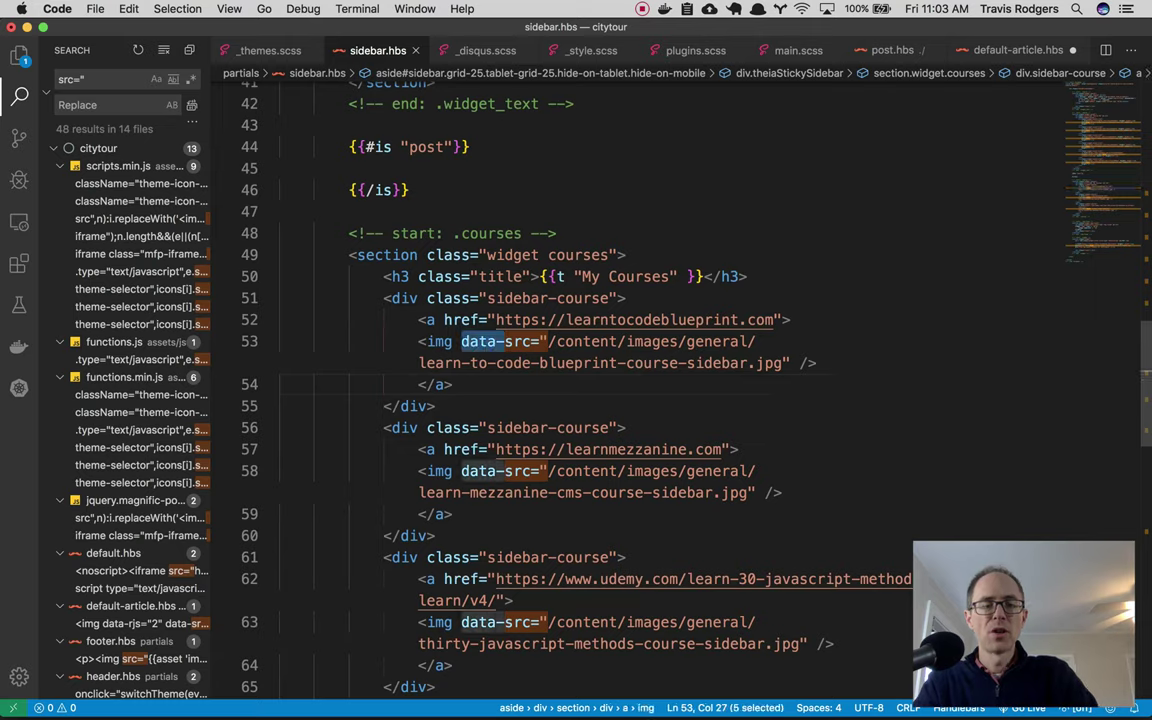
pyautogui.press('Delete')
pyautogui.press('Delete')
pyautogui.press('Delete')
pyautogui.press('Delete')
pyautogui.press('Delete')
pyautogui.write('data-')
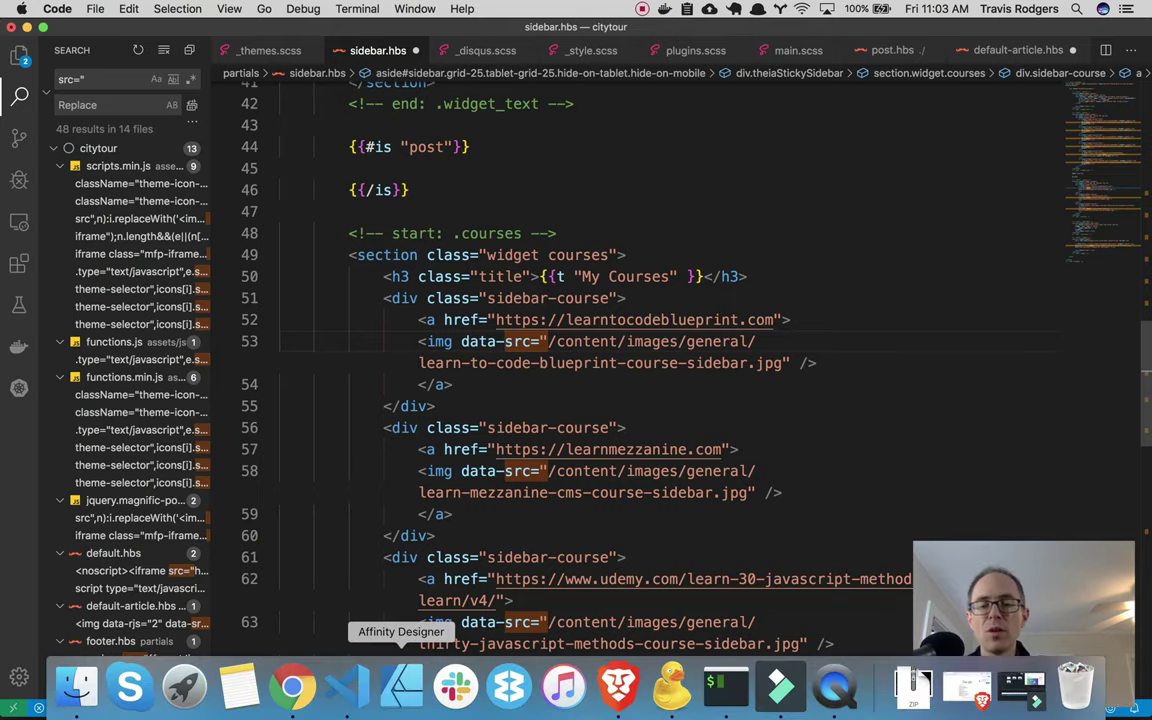
# - Switch to Chrome and review the Gumlet source's Cache Management settings and its Actions page
pyautogui.click(292, 697)
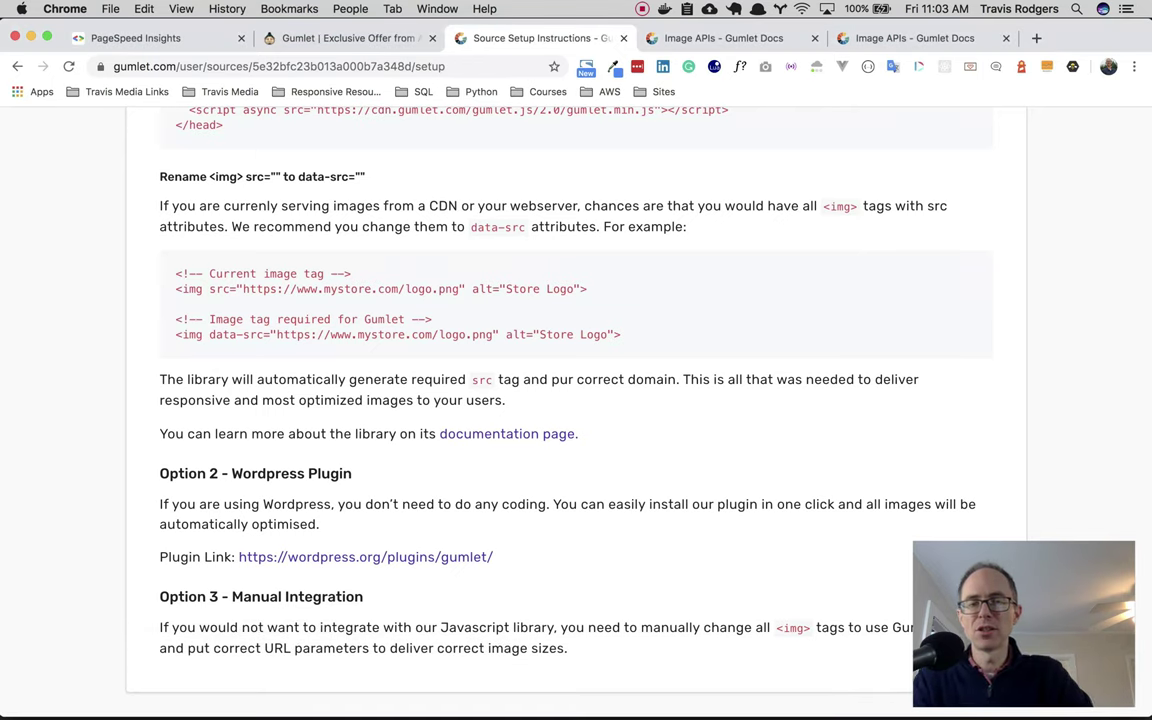
pyautogui.scroll(6, 576, 400)
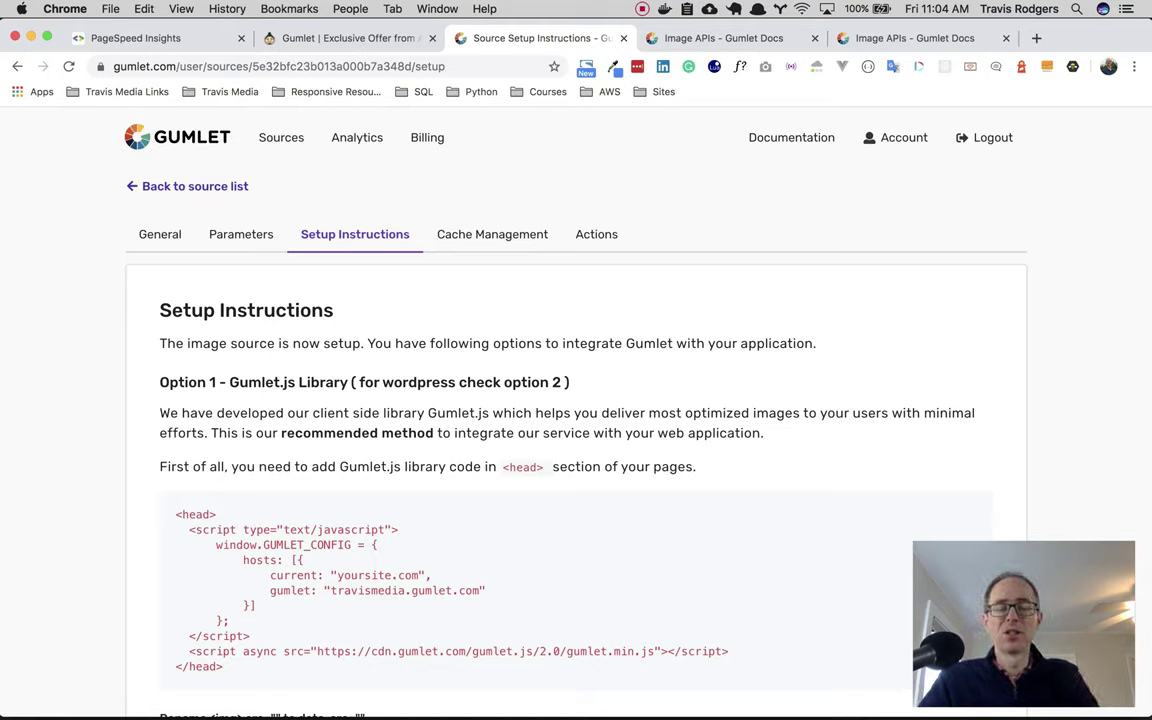
pyautogui.click(492, 234)
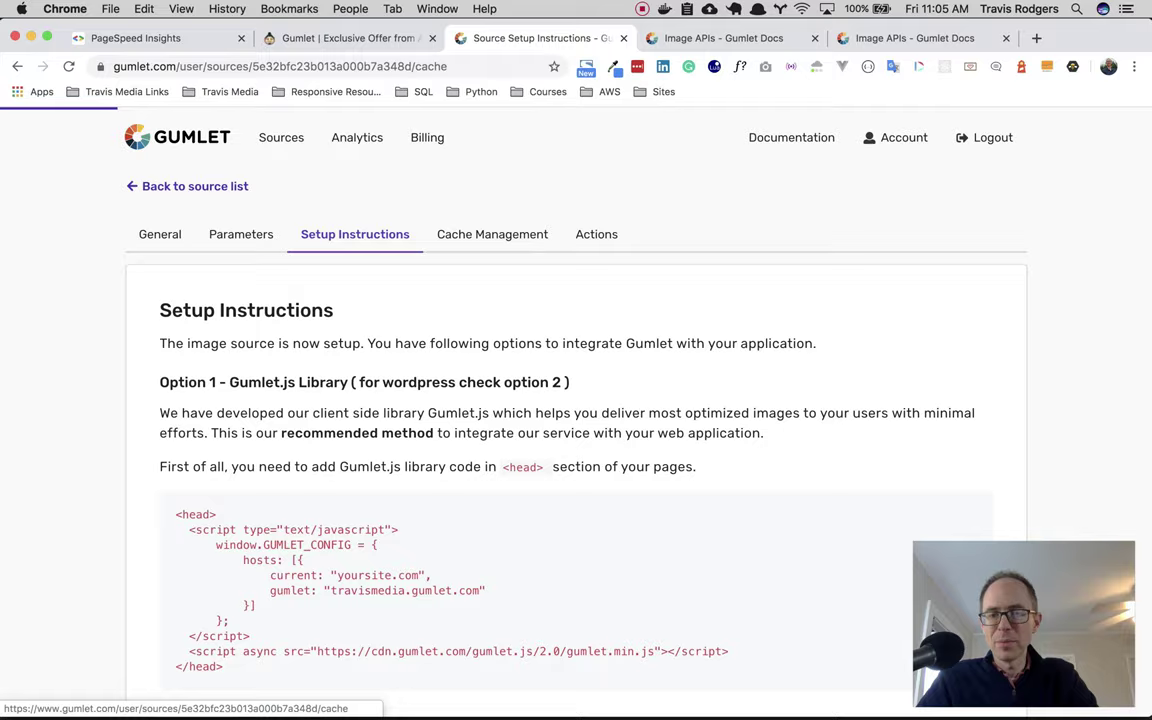
pyautogui.scroll(-2, 576, 412)
pyautogui.scroll(2, 576, 412)
pyautogui.click(183, 387)
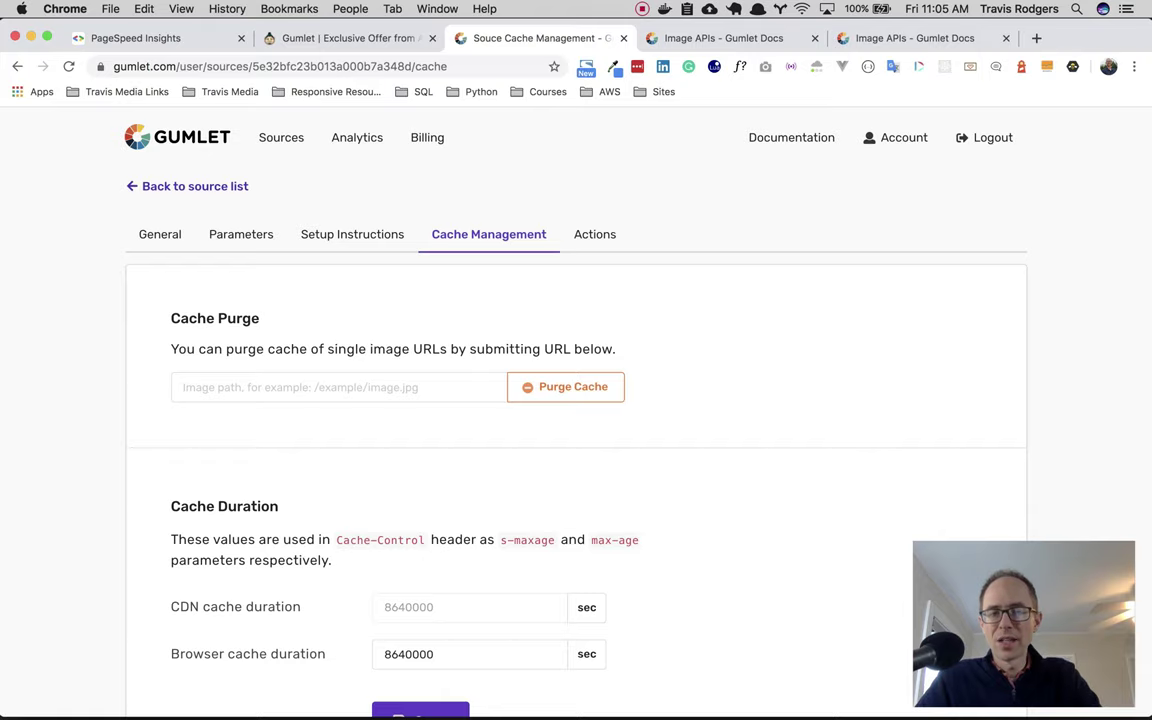
pyautogui.click(595, 234)
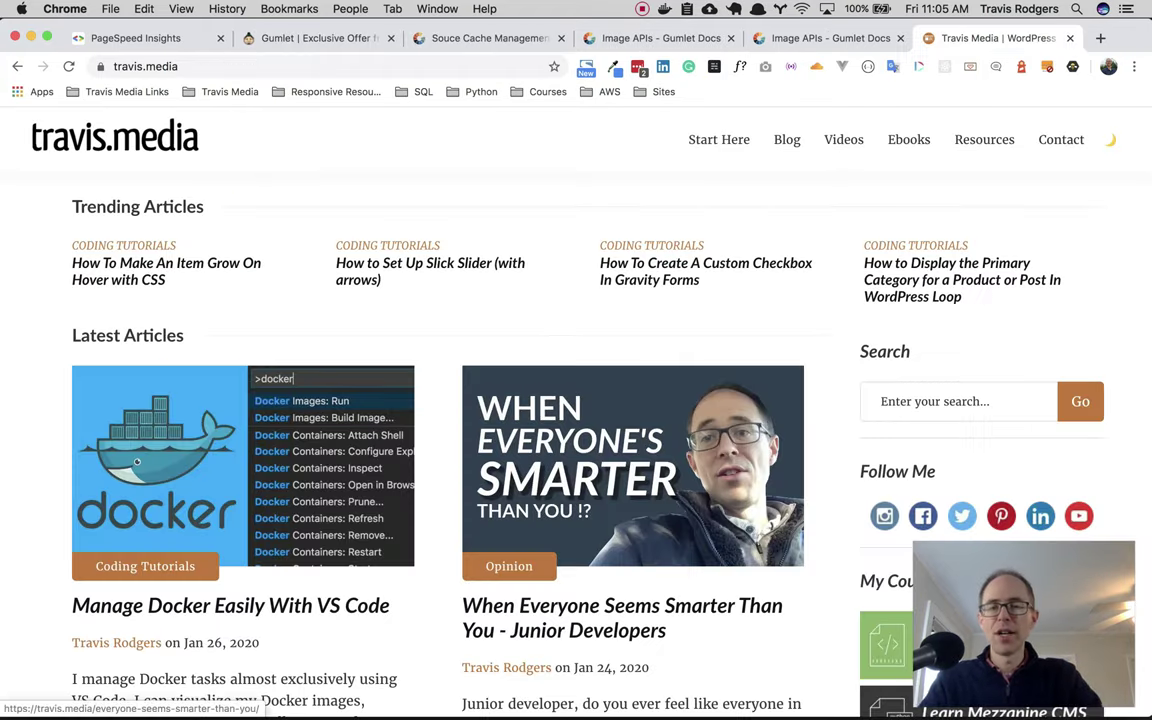
# - Open the featured image of the "Manage Docker Easily With VS Code" article in a new tab from the website's homepage
pyautogui.rightClick(257, 456)
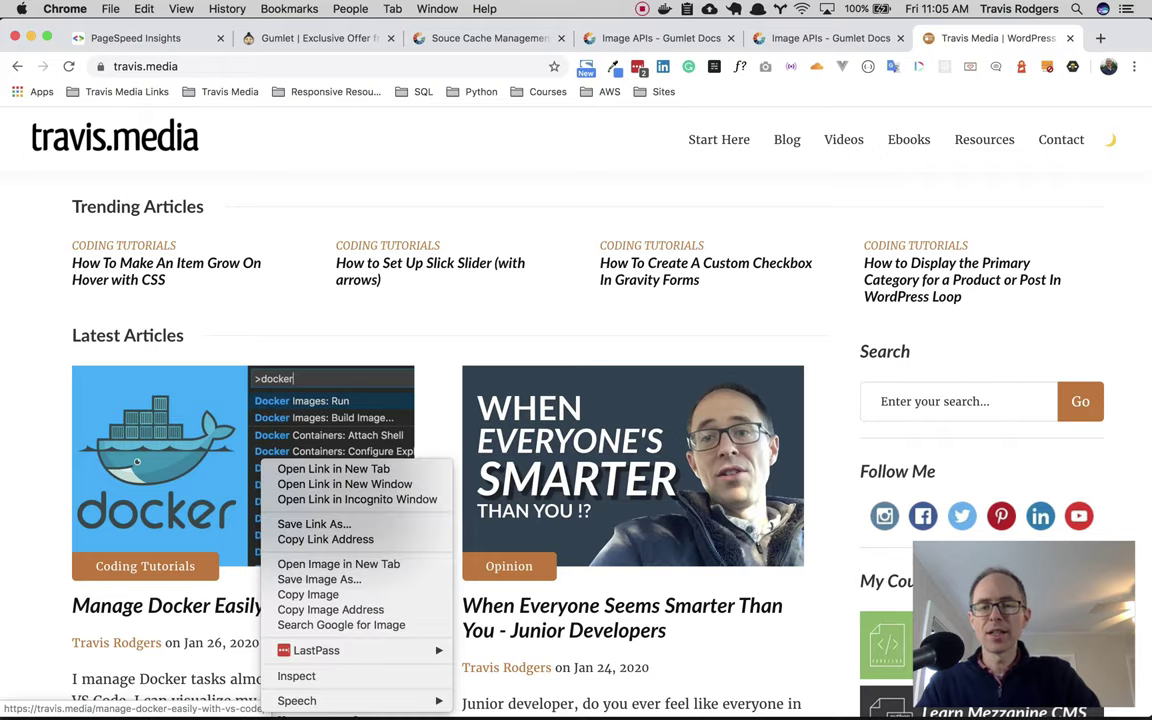
pyautogui.click(335, 563)
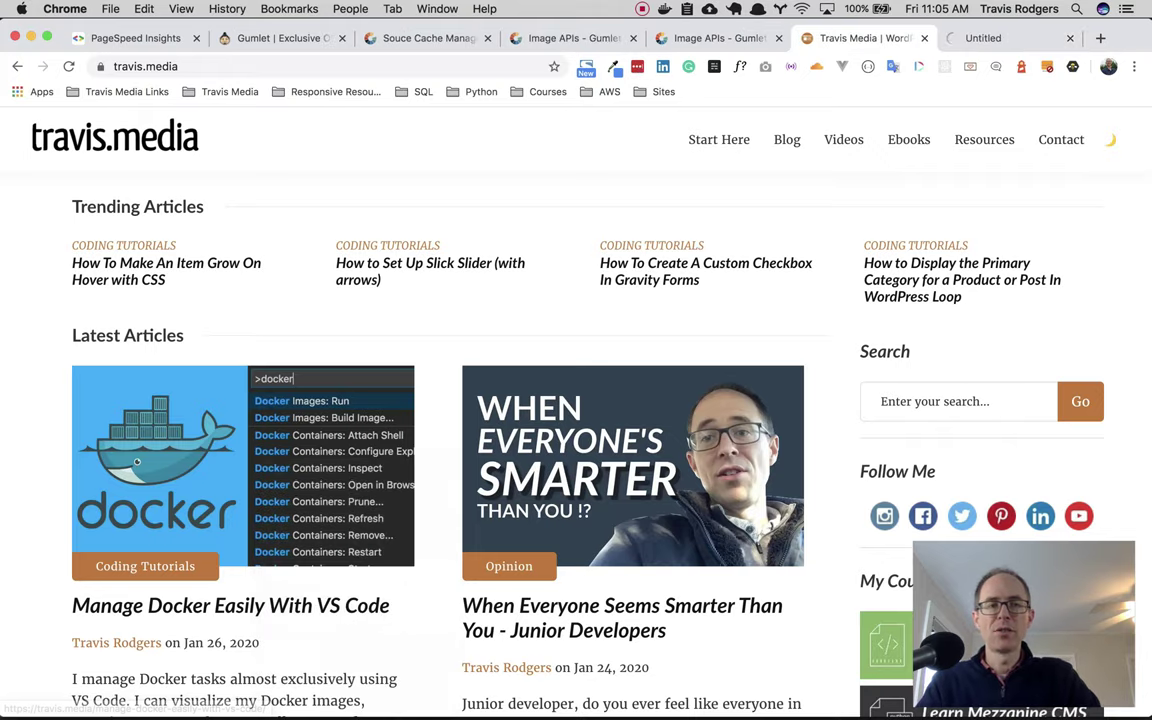
pyautogui.click(1000, 38)
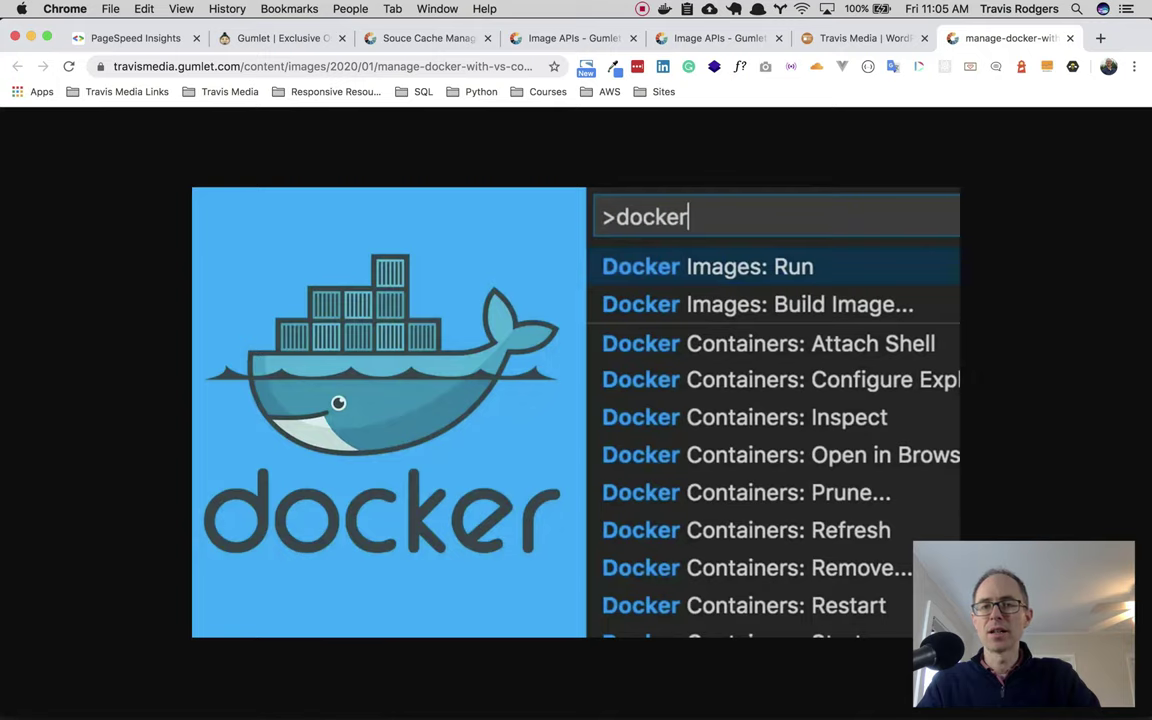
# - Examine the quality, width and dpr parameters in the image's Gumlet URL and close the image page
pyautogui.moveTo(243, 66); pyautogui.dragTo(545, 66)
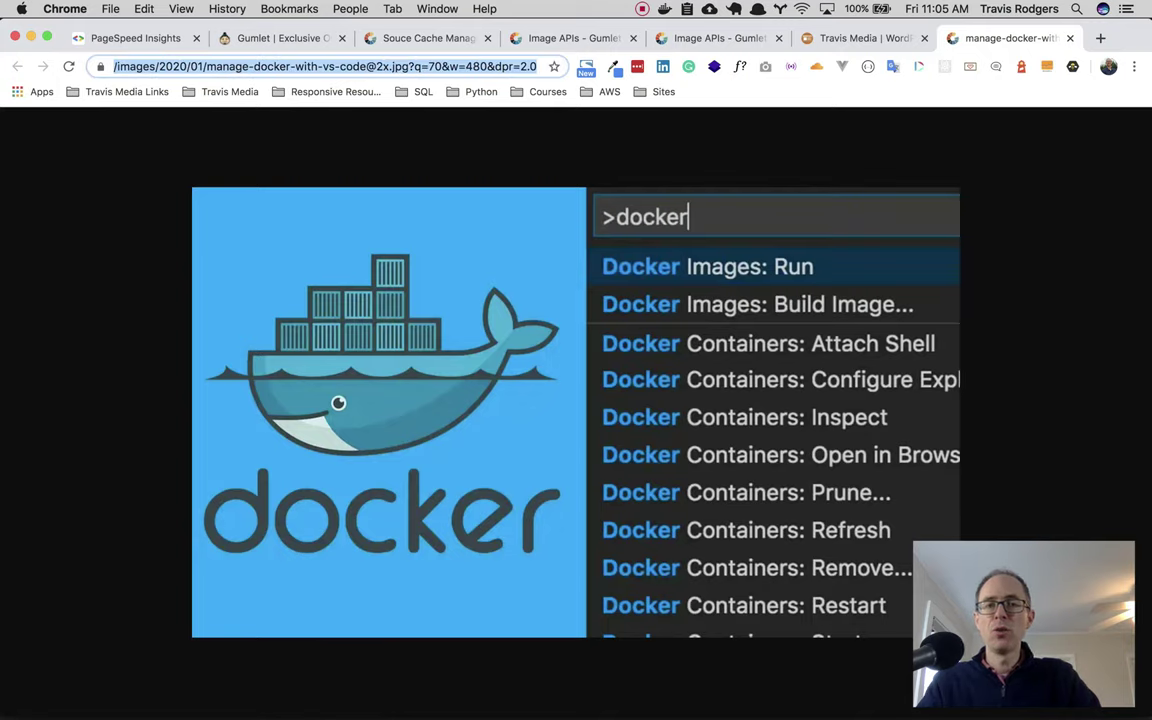
pyautogui.click(408, 66)
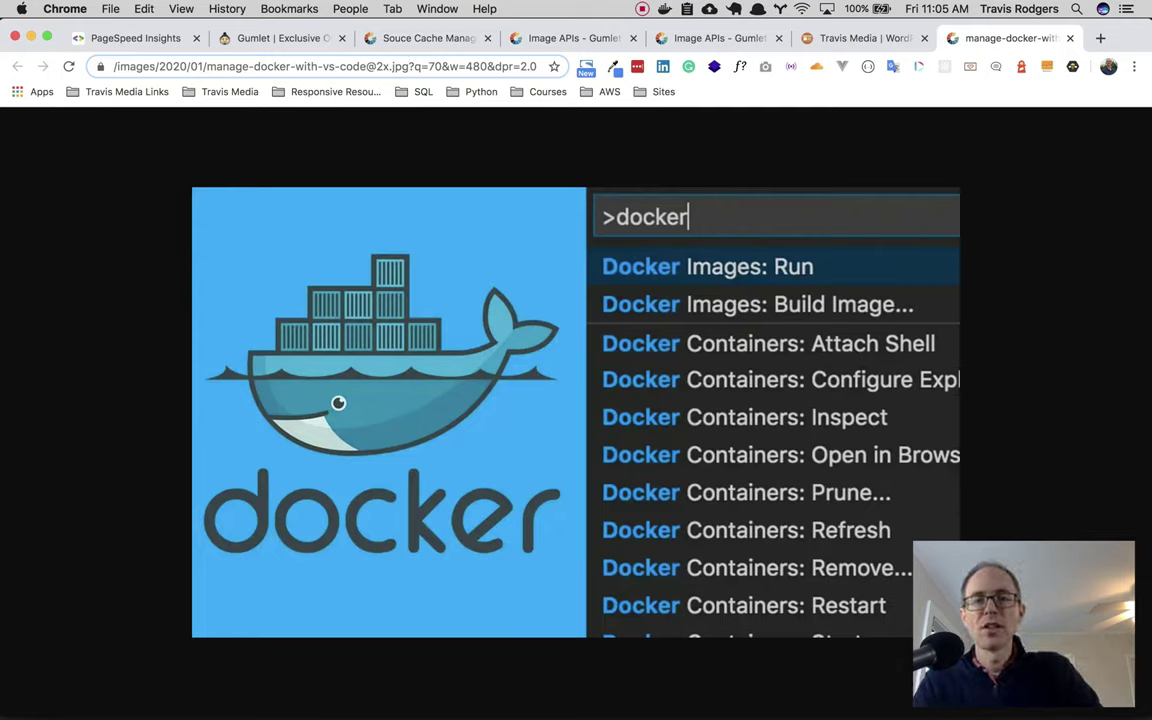
pyautogui.moveTo(414, 66); pyautogui.dragTo(537, 66)
pyautogui.click(487, 66)
pyautogui.click(487, 66)
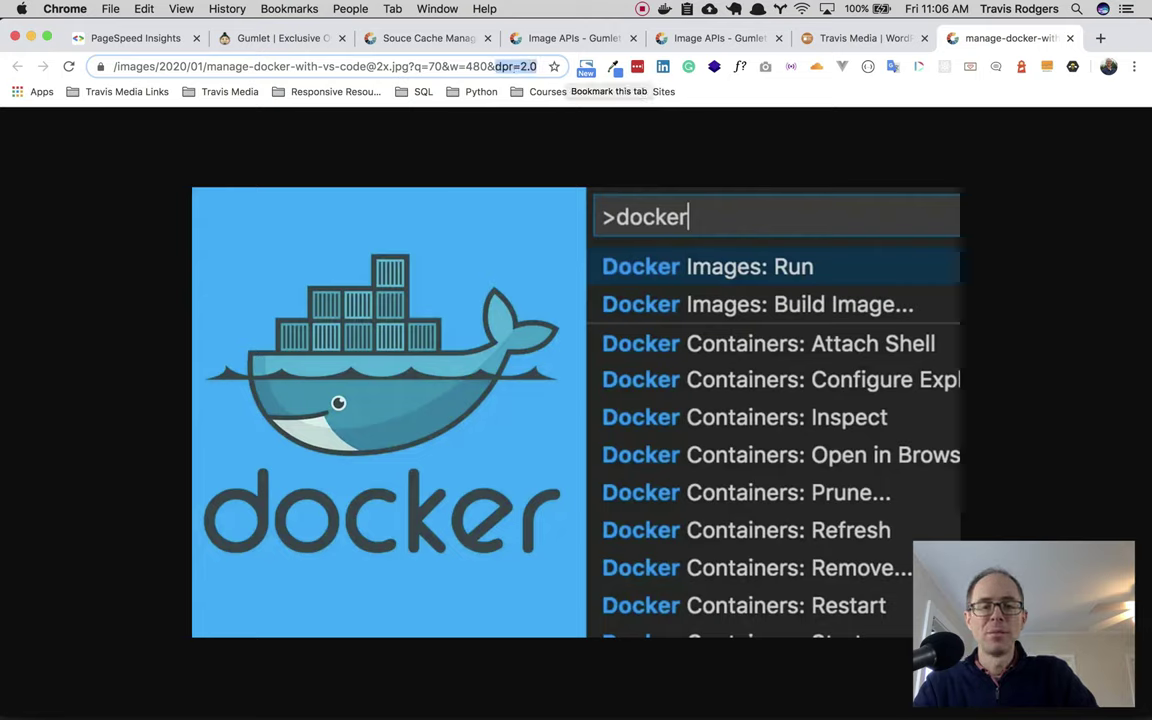
pyautogui.moveTo(428, 66); pyautogui.dragTo(480, 66)
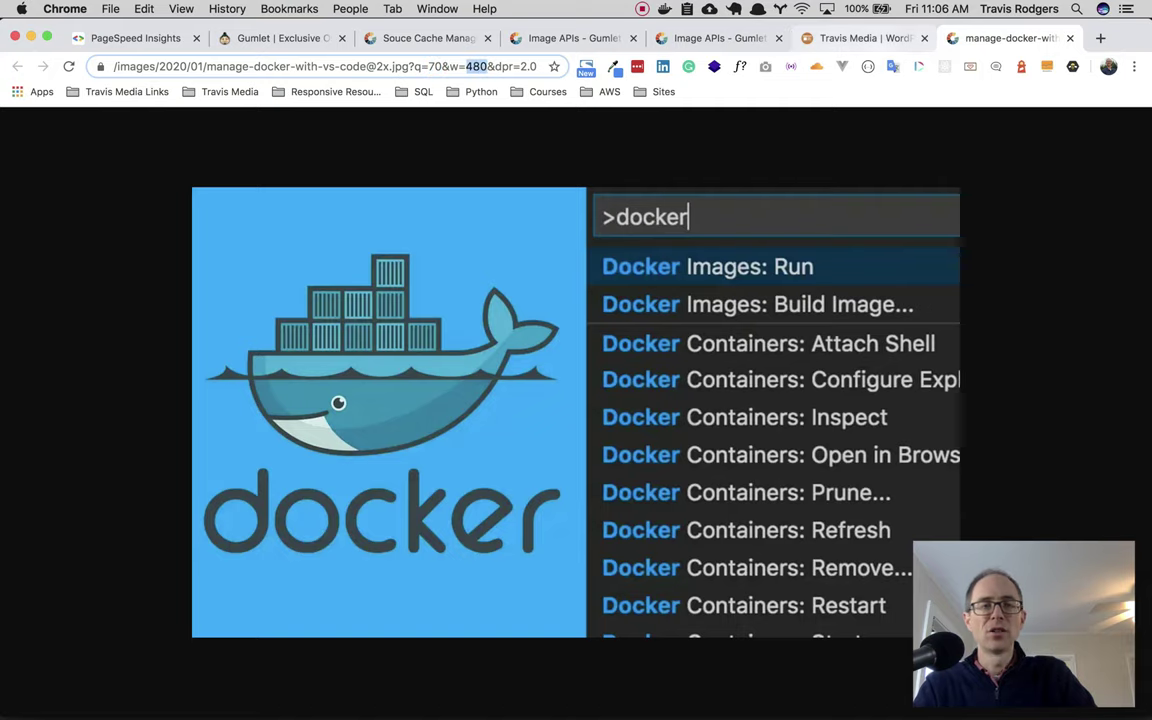
pyautogui.click(1070, 38)
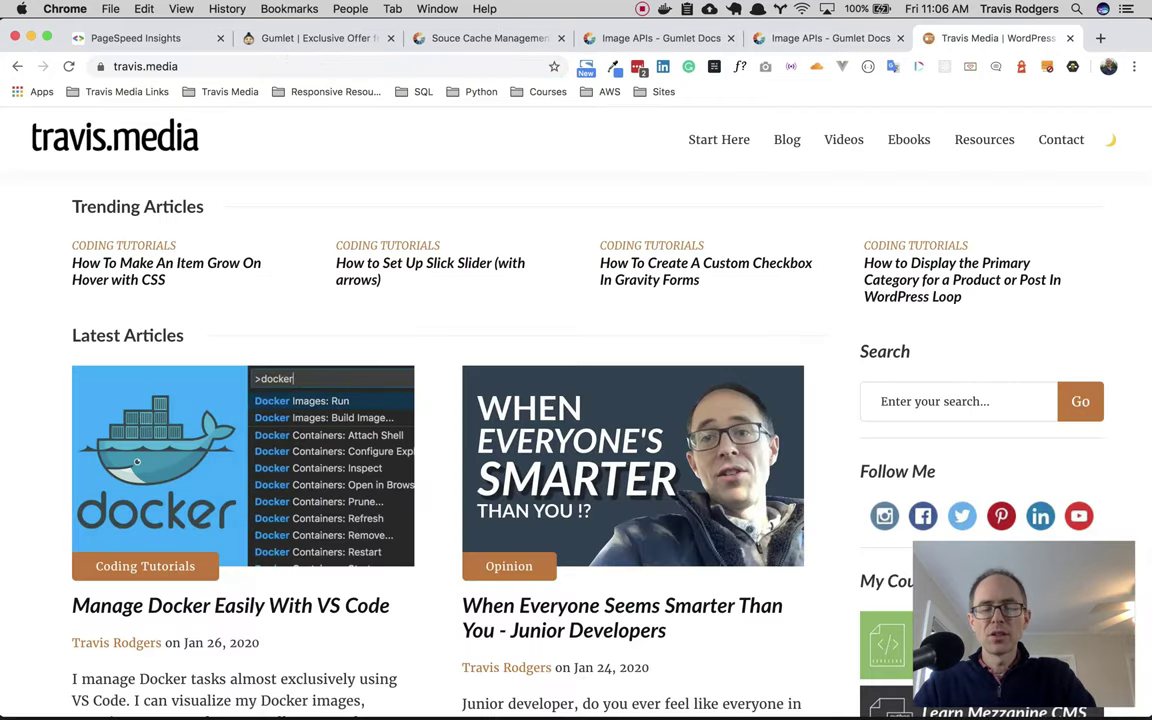
# - Open the developer tools with device emulation and preview the homepage as an iPhone X
pyautogui.press('alt+super+i')
pyautogui.press('shift+super+m')
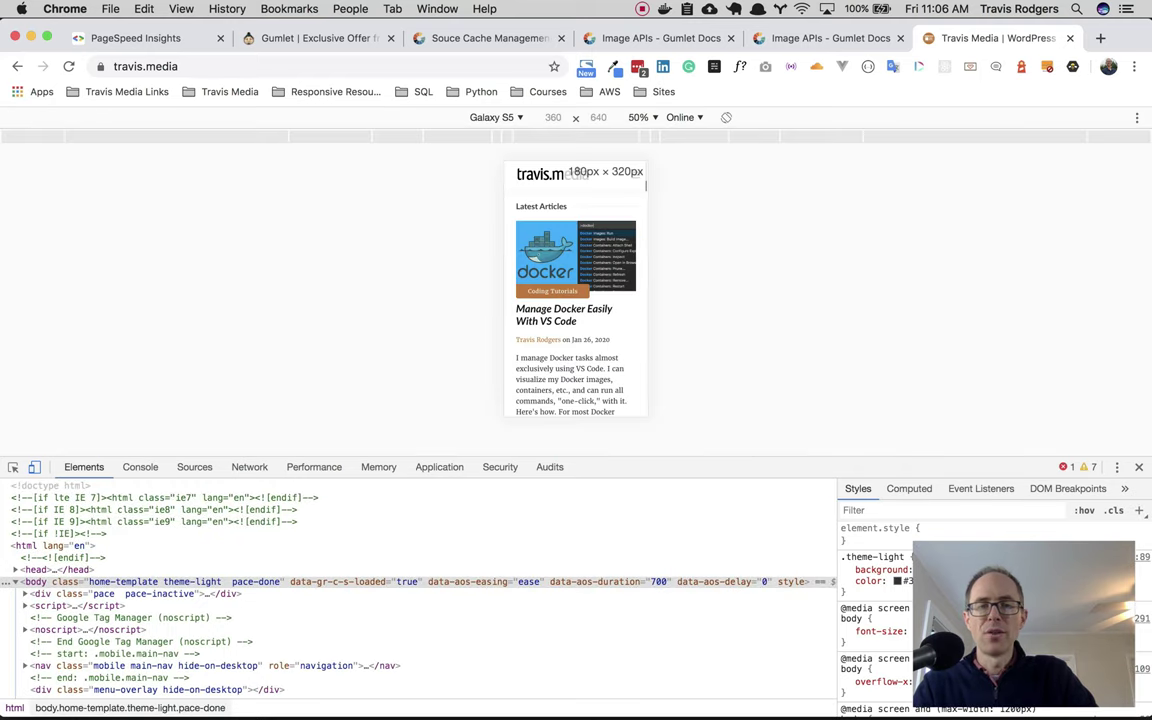
pyautogui.click(492, 117)
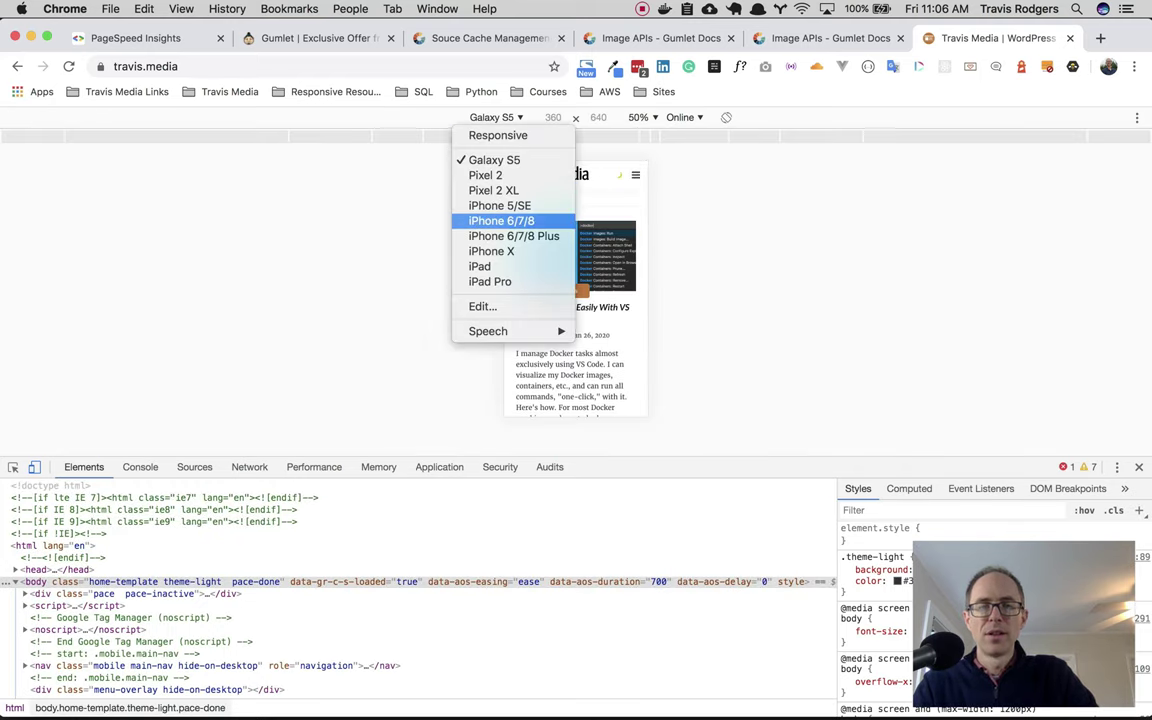
pyautogui.click(491, 251)
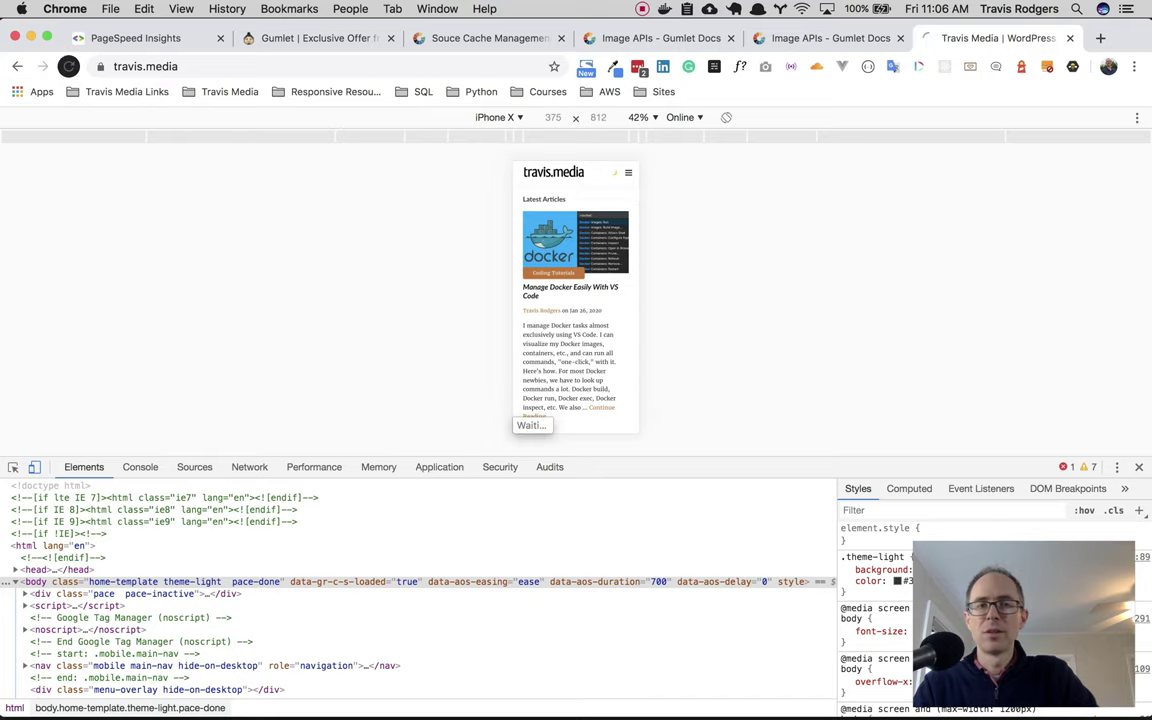
# - Inspect the Docker article image in the mobile preview and examine the parameters of its data-src and src URLs
pyautogui.rightClick(572, 222)
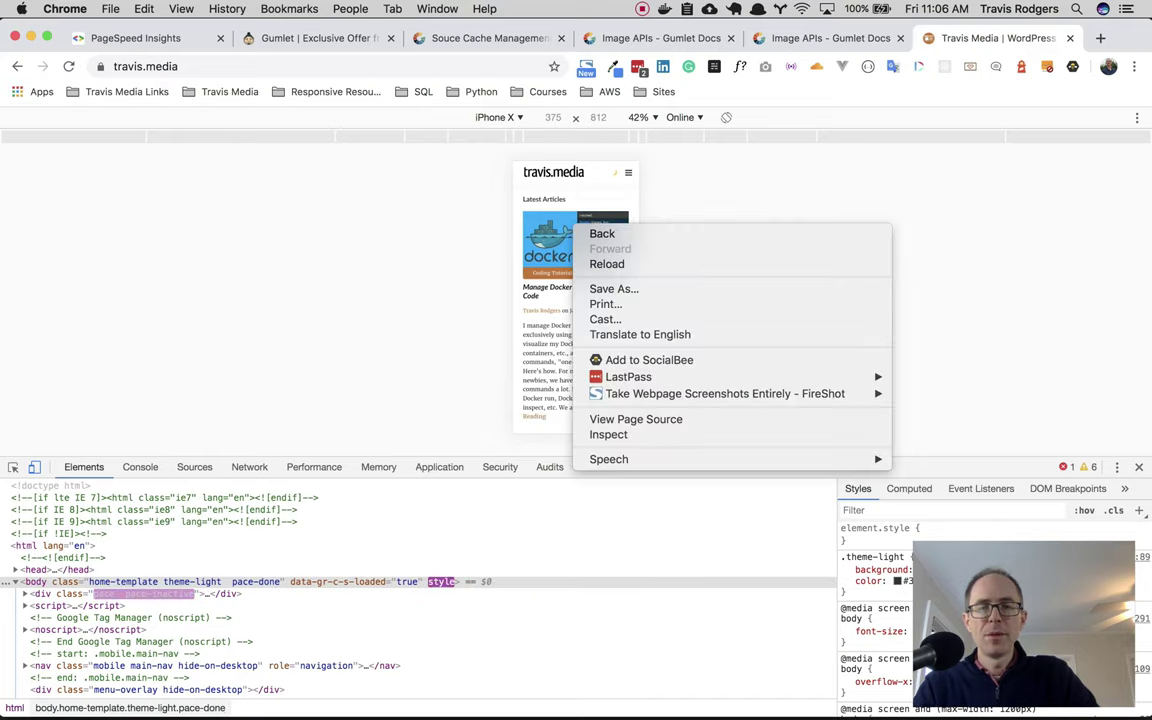
pyautogui.click(13, 467)
pyautogui.click(798, 48)
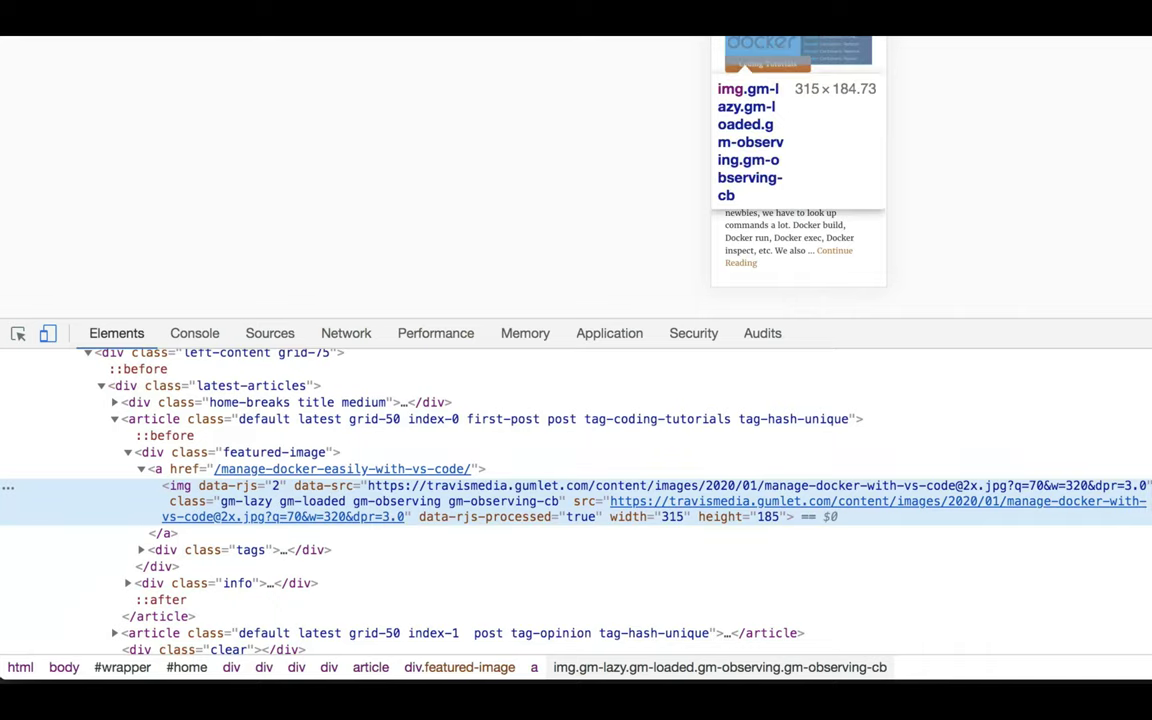
pyautogui.moveTo(388, 516)
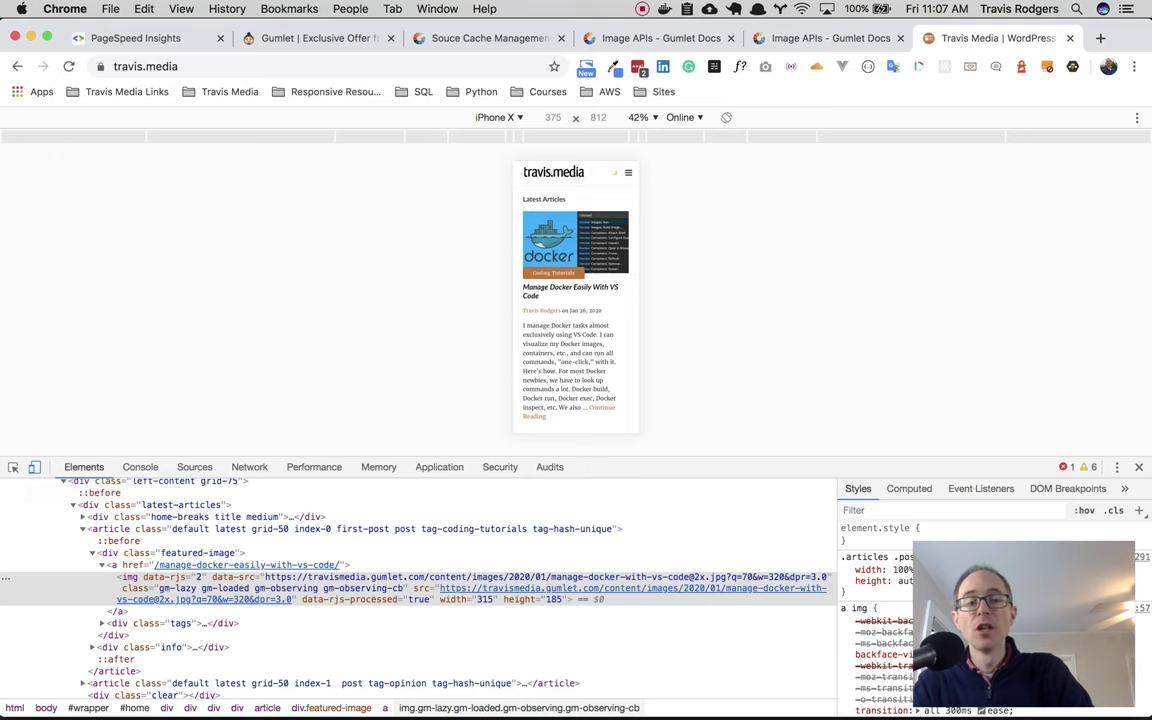
# - Return the homepage to desktop view and open the article "How to automate the psql password"
pyautogui.press('super+shift+m')
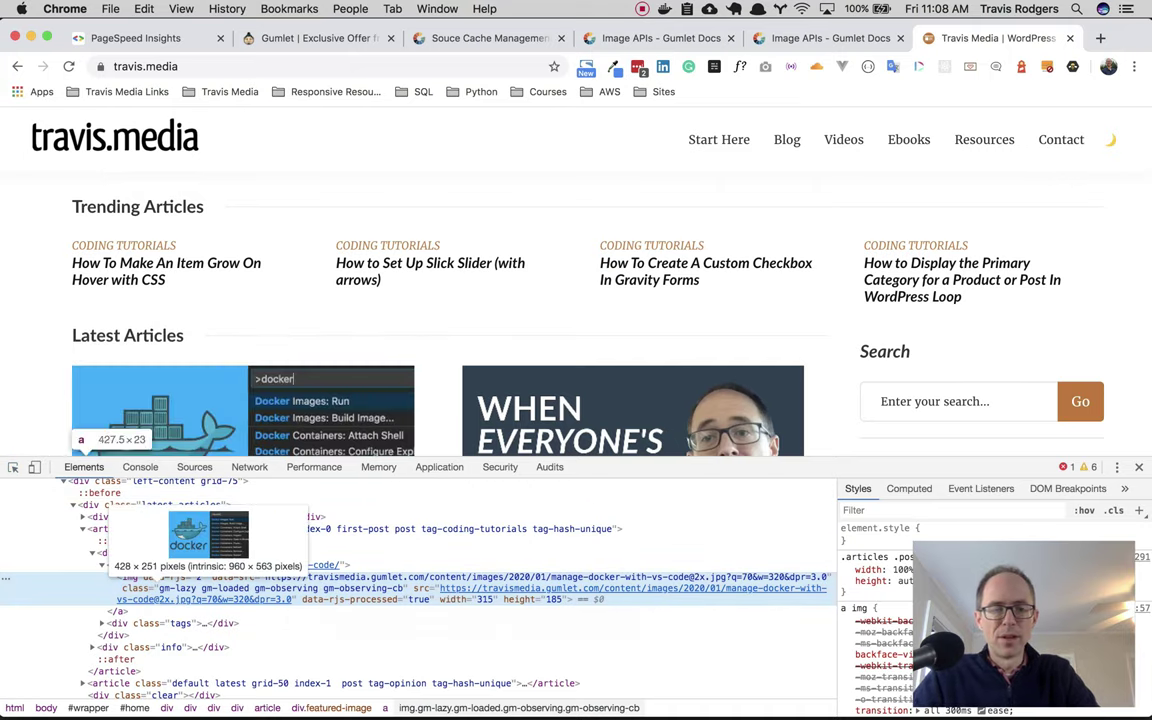
pyautogui.scroll(-3, 576, 281)
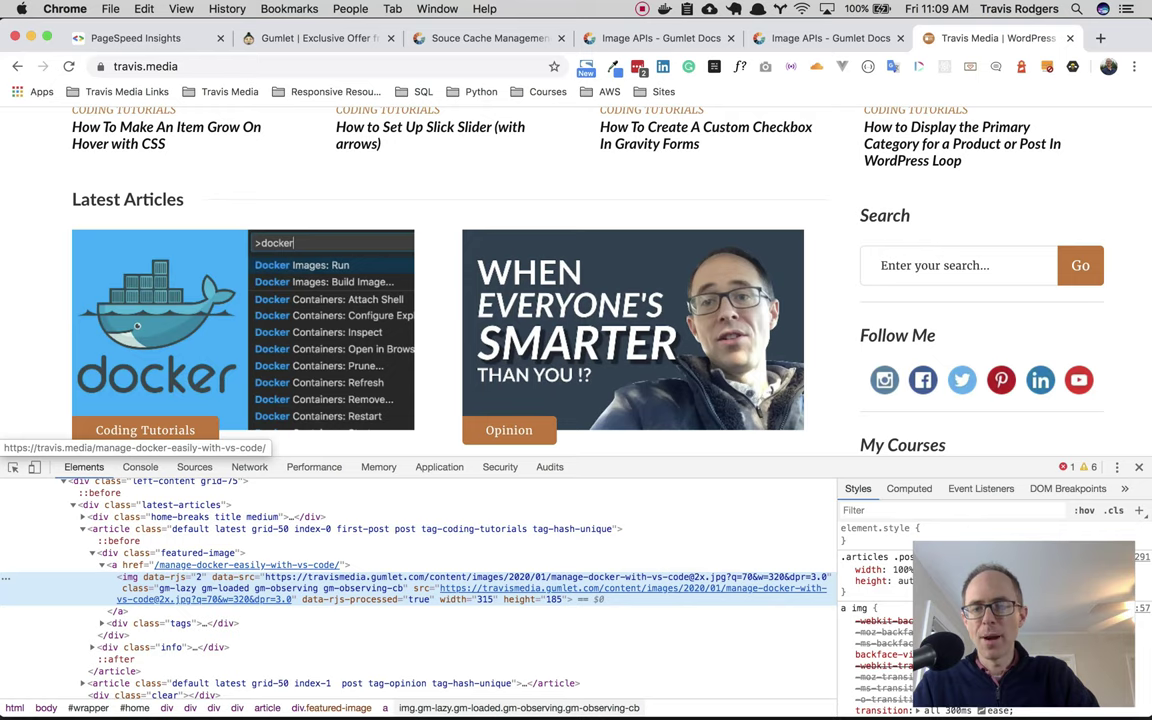
pyautogui.scroll(-10, 137, 326)
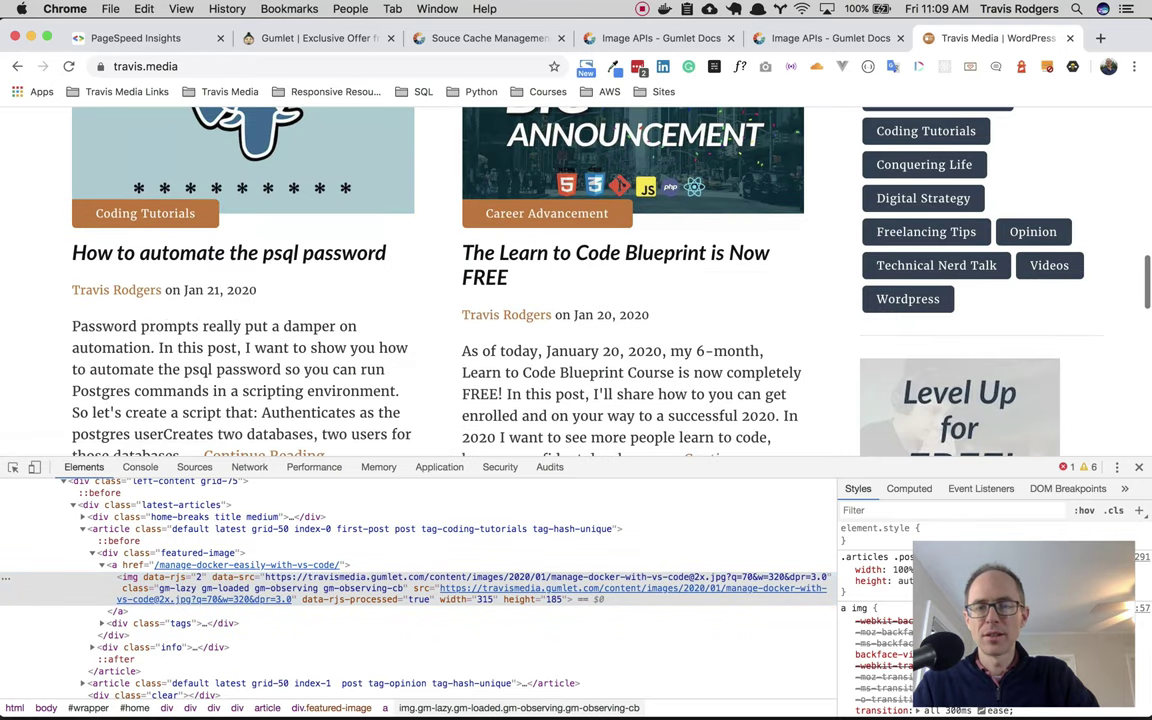
pyautogui.click(228, 252)
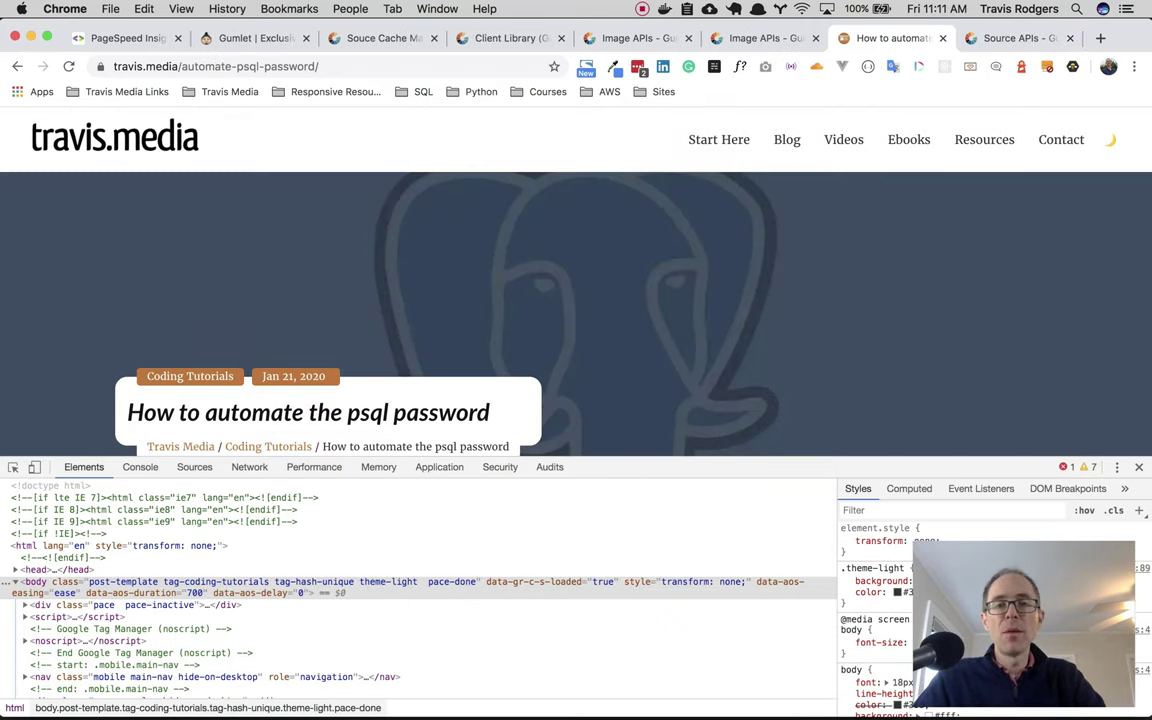
# - Go to the Gumlet client library documentation and read through it to the "Set image as background" code example
pyautogui.press('super+4')
pyautogui.scroll(-15, 605, 400)
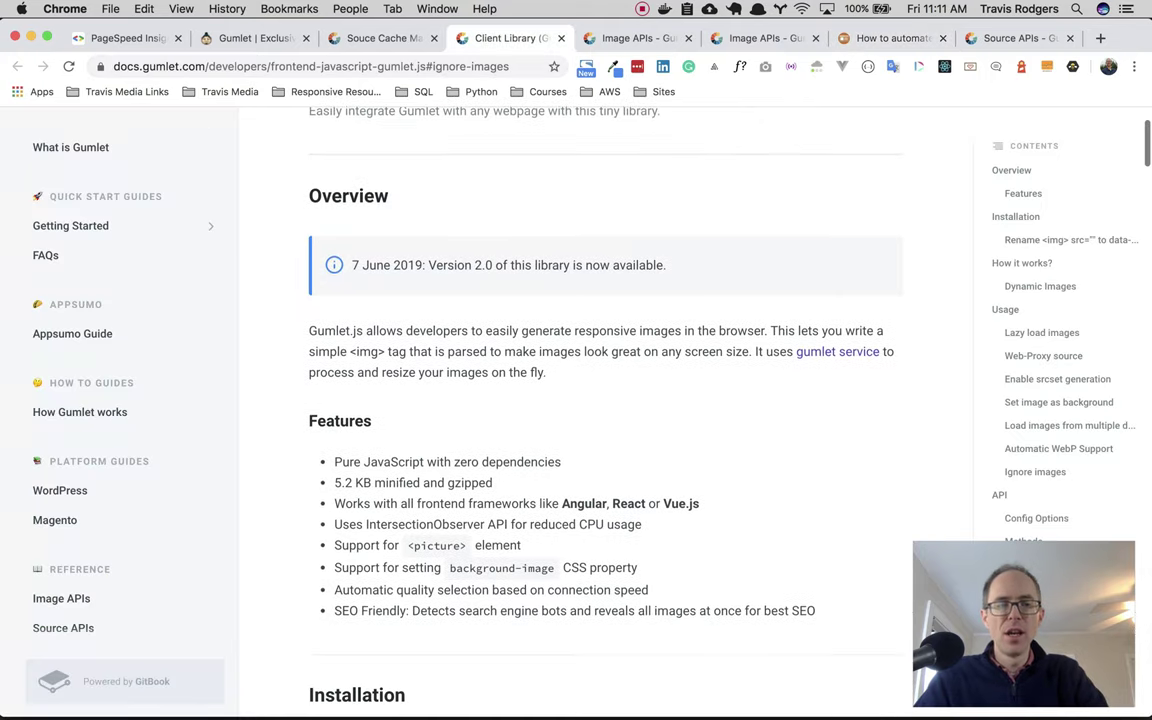
pyautogui.scroll(-15, 605, 400)
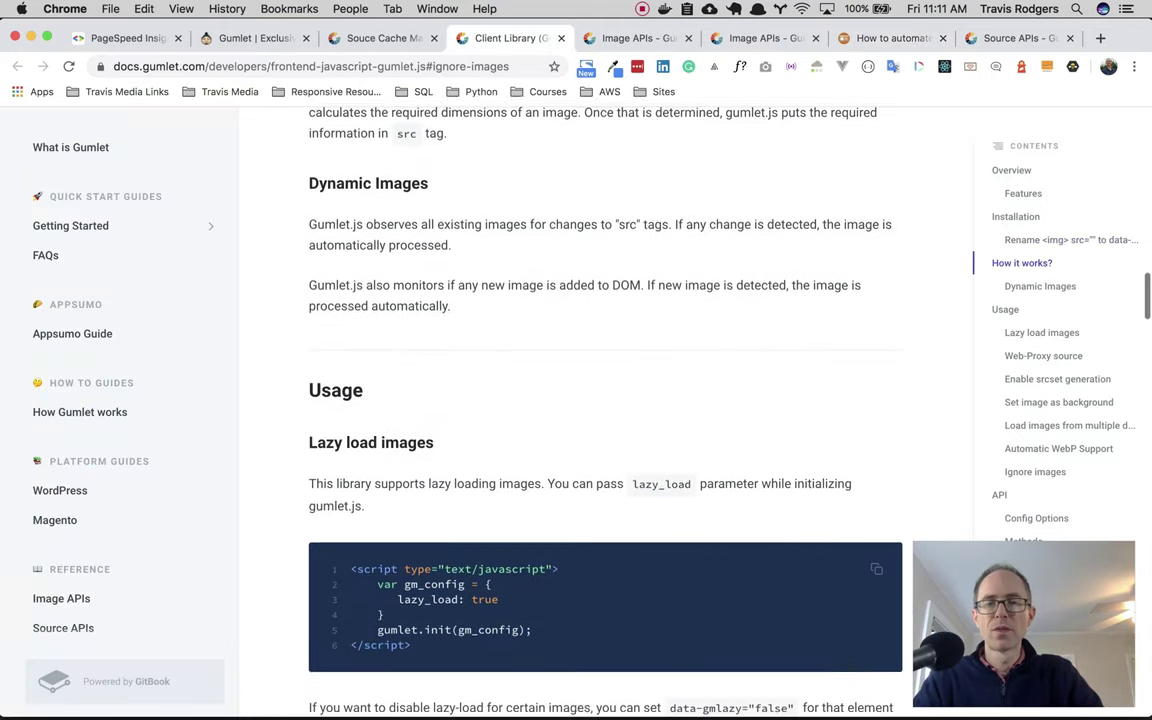
pyautogui.scroll(-5, 605, 400)
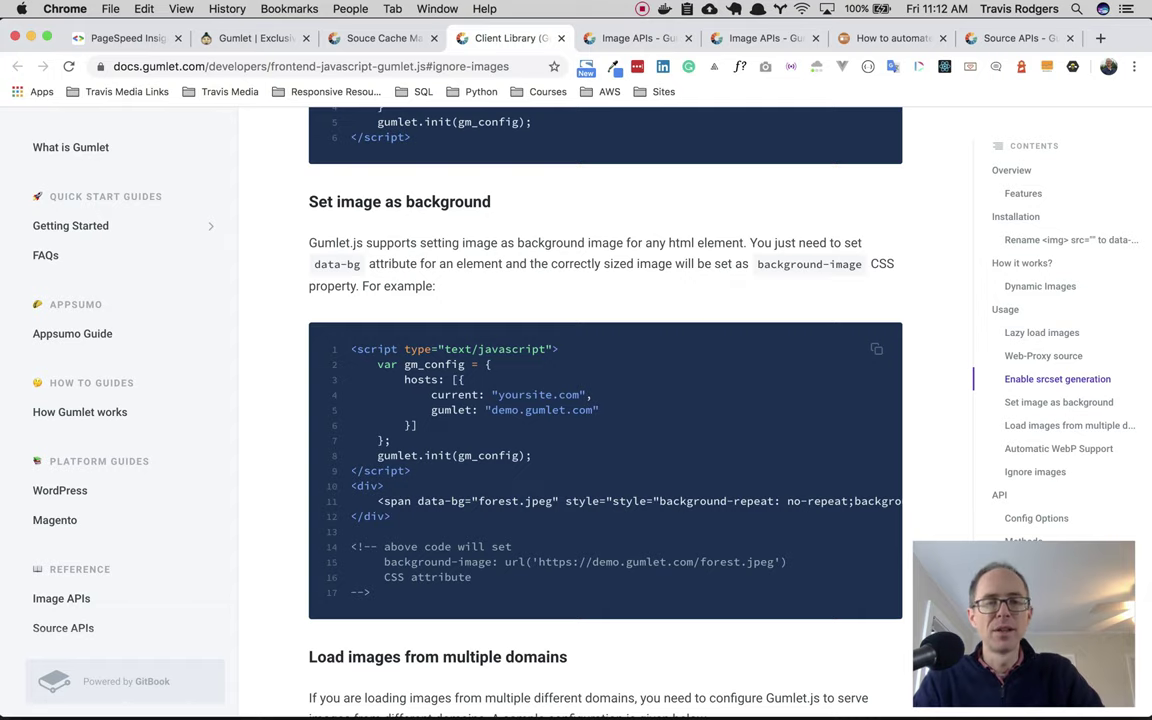
pyautogui.scroll(-2, 605, 400)
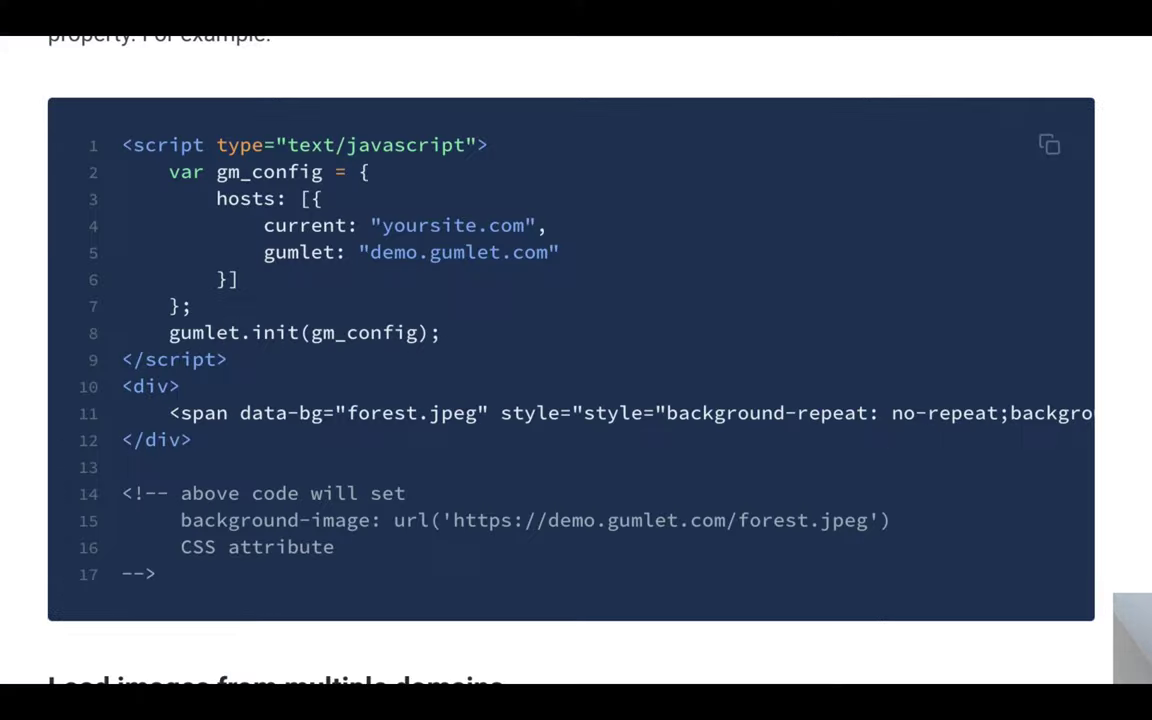
# - Highlight the data-bg attribute on the span element in the background image example
pyautogui.moveTo(417, 439); pyautogui.dragTo(465, 439)
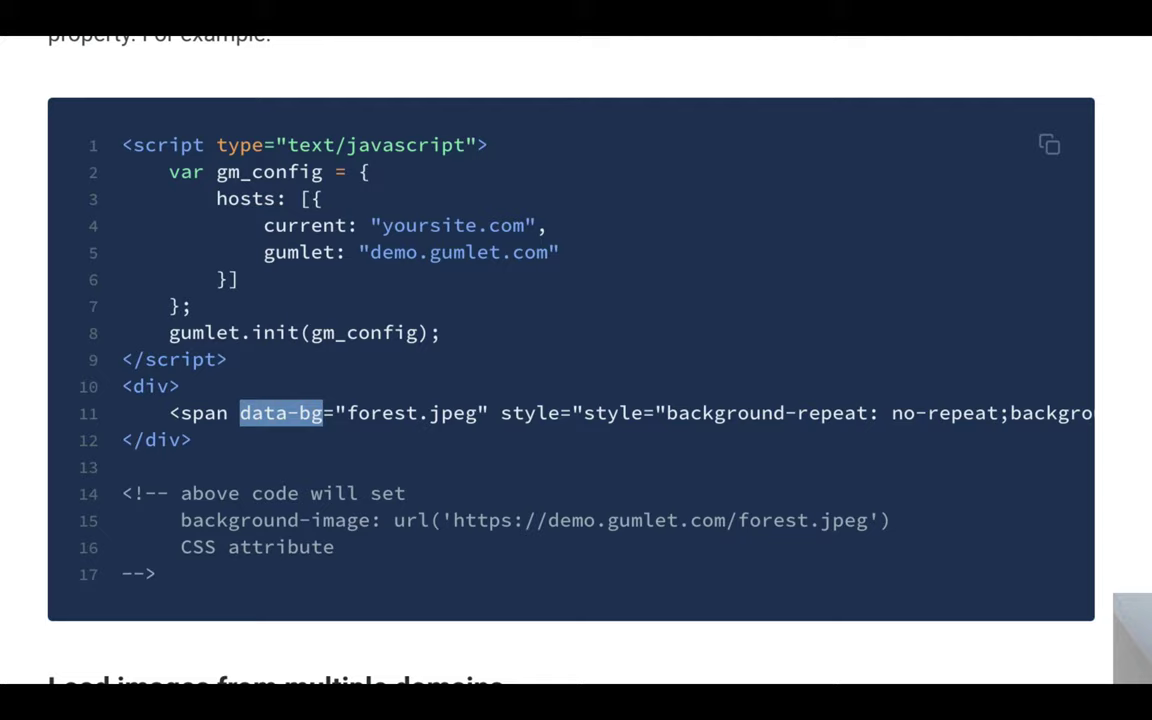
pyautogui.click(323, 413)
pyautogui.moveTo(323, 413); pyautogui.dragTo(264, 413)
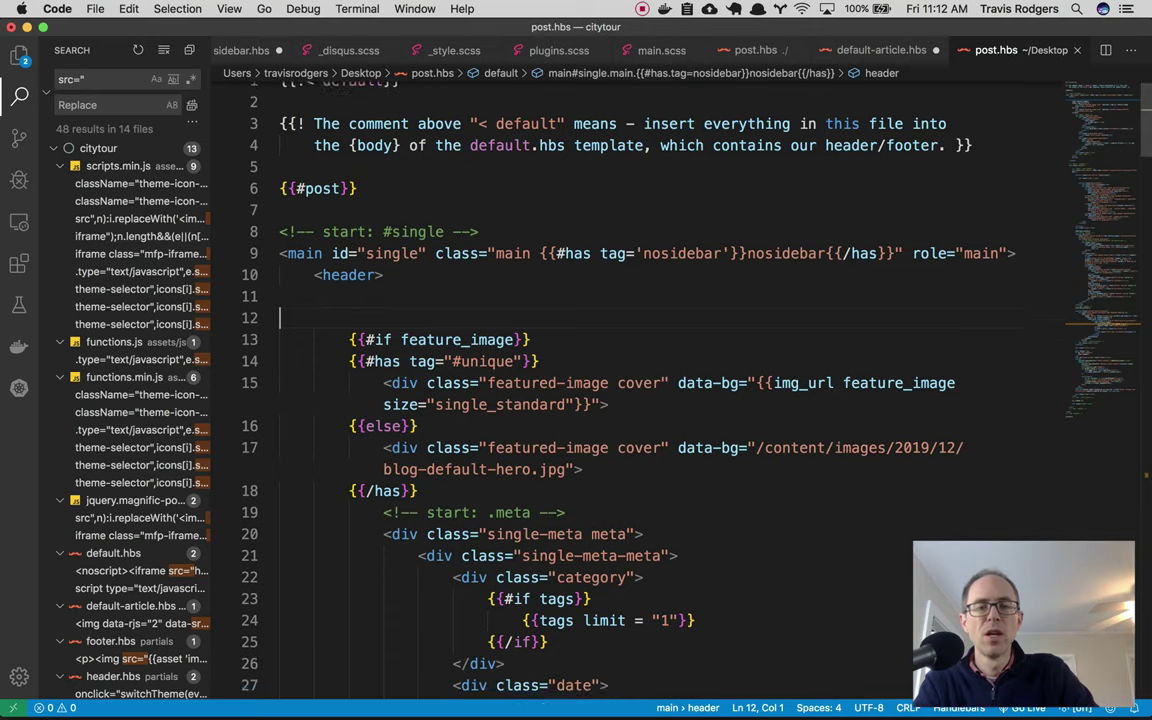
# - Examine the feature_image block in post.hbs and highlight the data-bg attribute on the first featured-image div
pyautogui.scroll(-3, 600, 400)
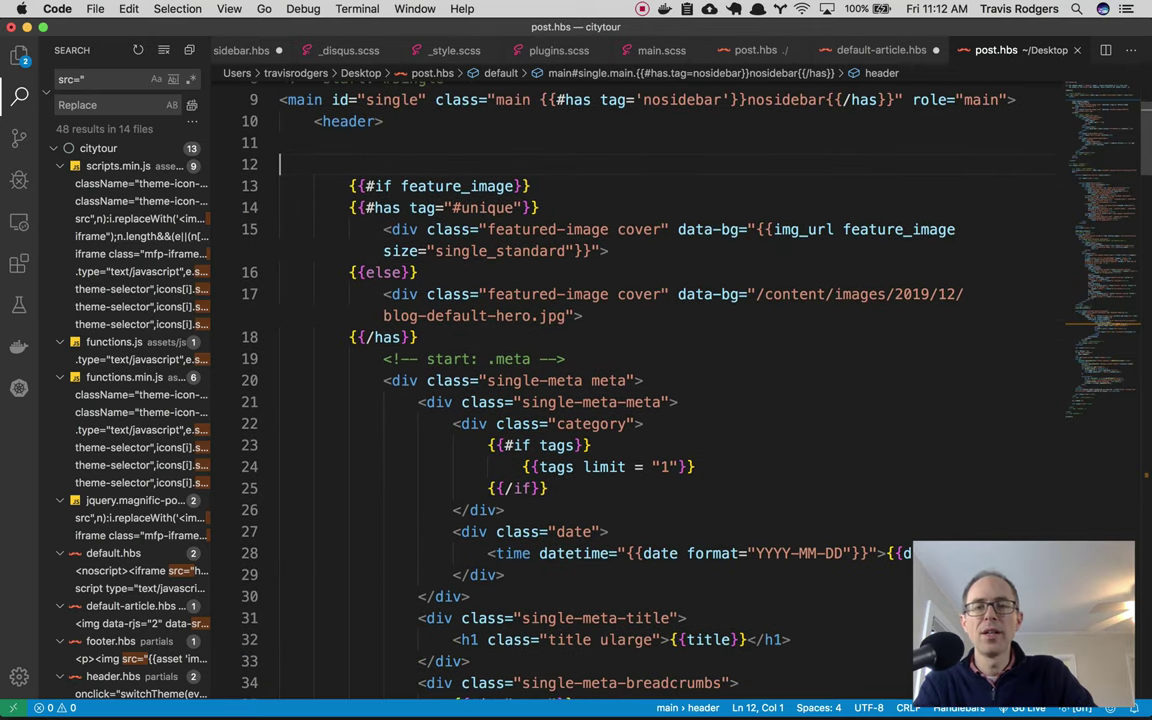
pyautogui.moveTo(349, 186); pyautogui.dragTo(418, 294)
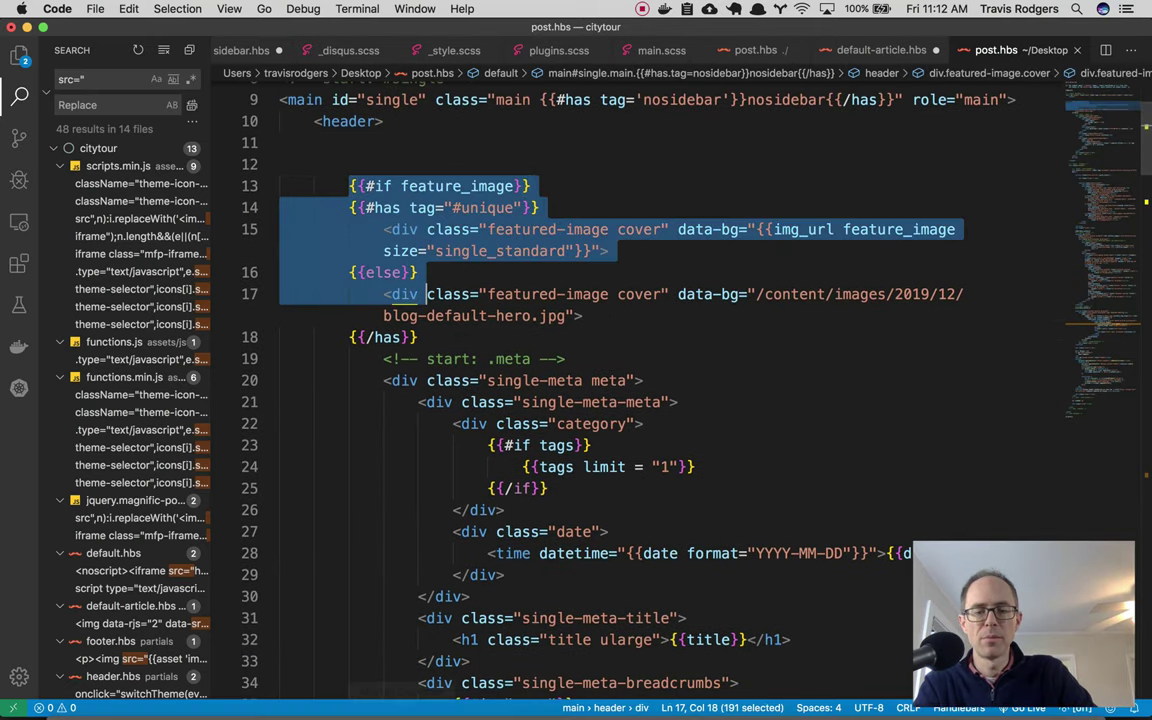
pyautogui.moveTo(455, 700)
pyautogui.press('Down')
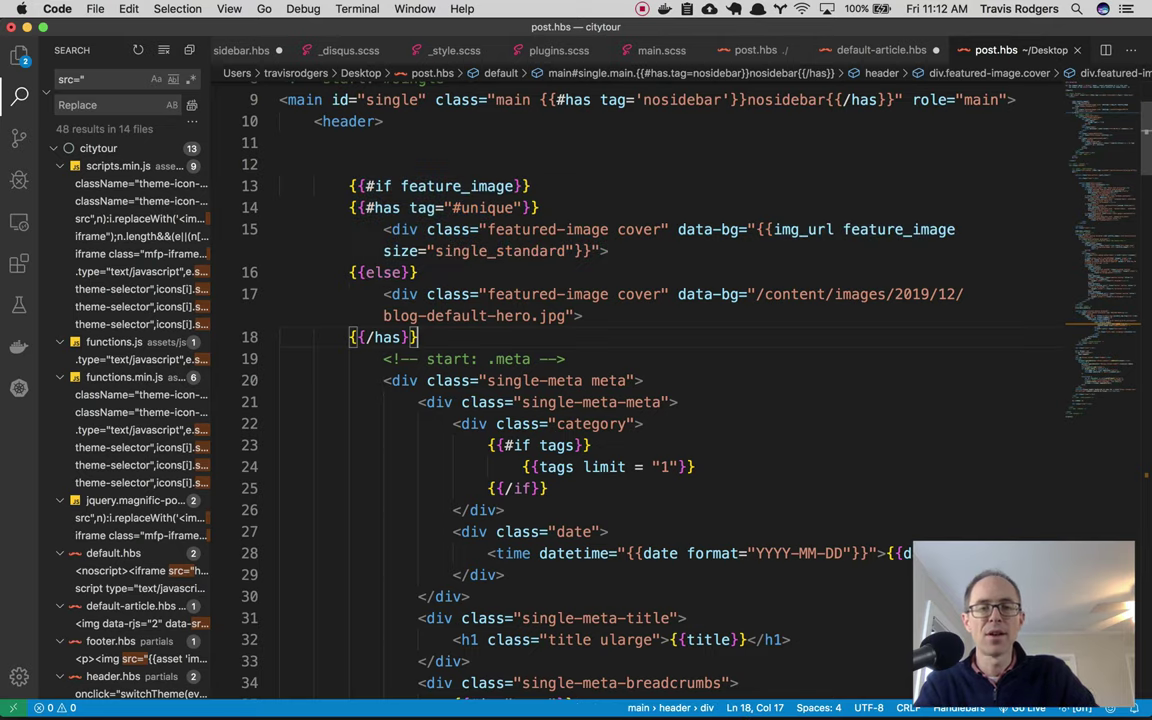
pyautogui.moveTo(678, 229); pyautogui.dragTo(738, 229)
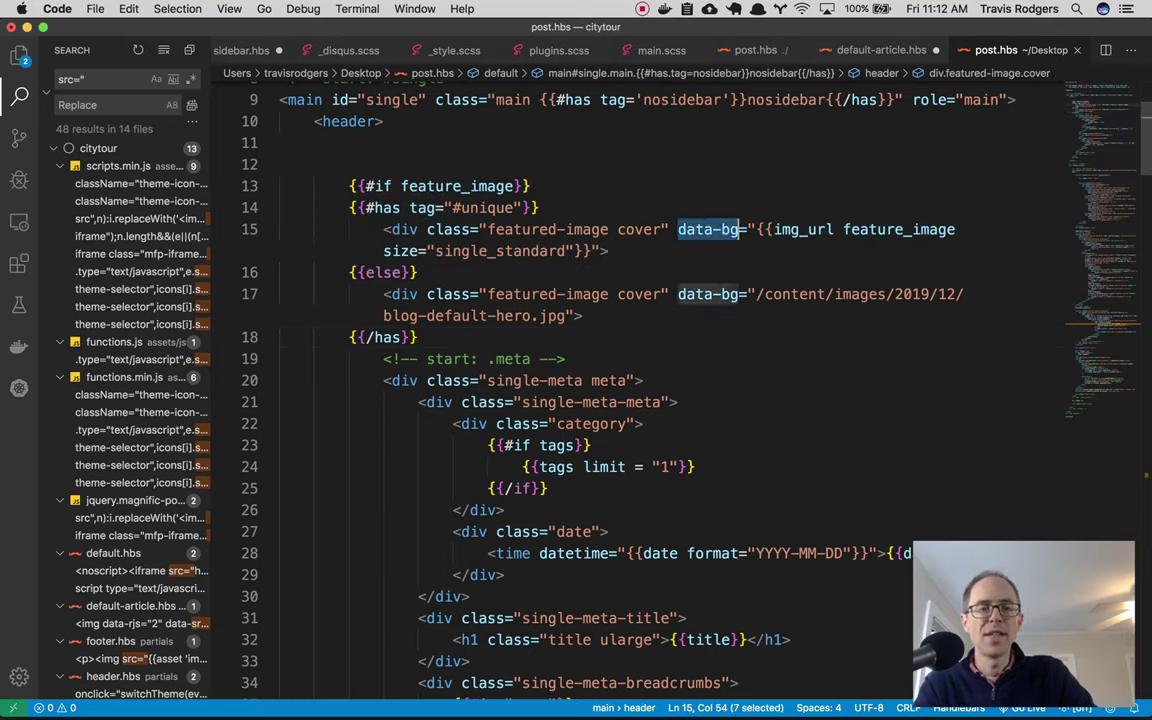
pyautogui.hotkey('alt', 'Right')
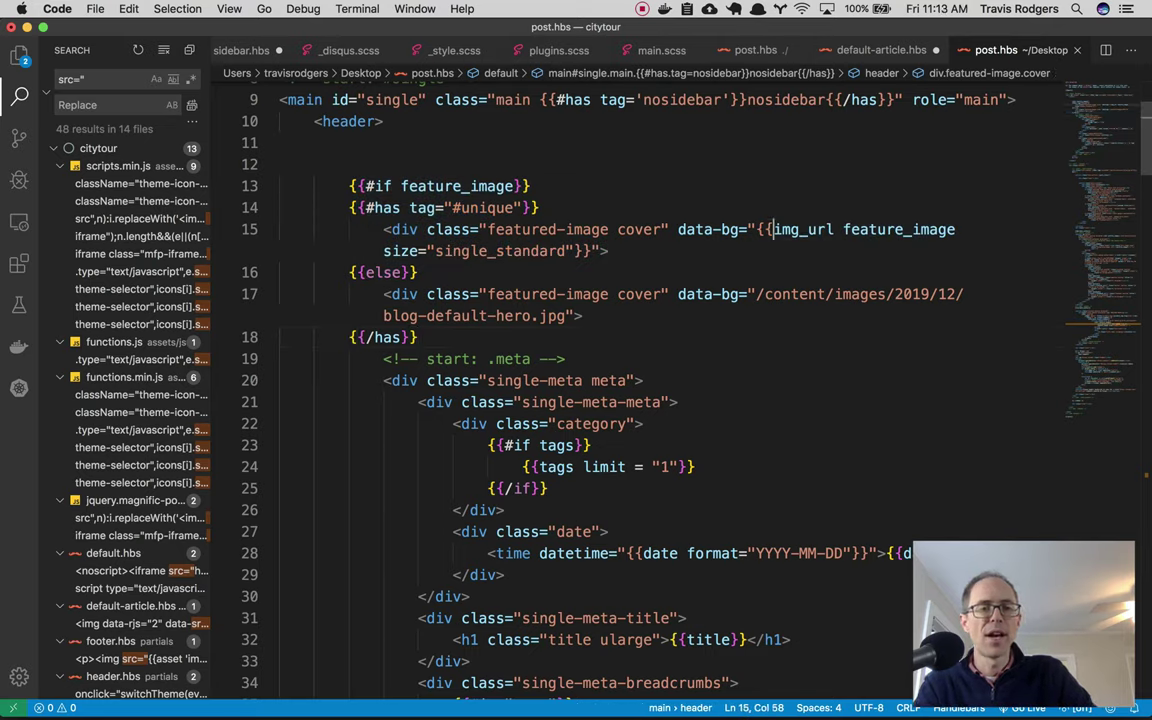
pyautogui.hotkey('shift', 'alt', 'Right')
pyautogui.click(827, 229)
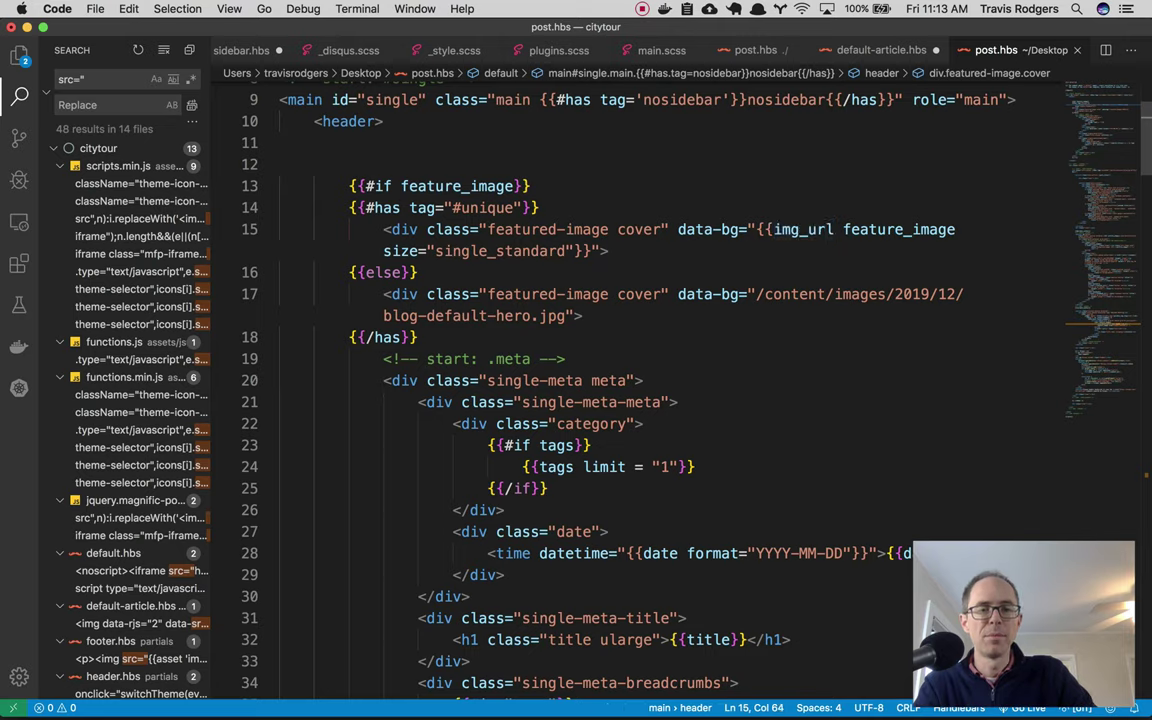
pyautogui.moveTo(678, 229); pyautogui.dragTo(738, 229)
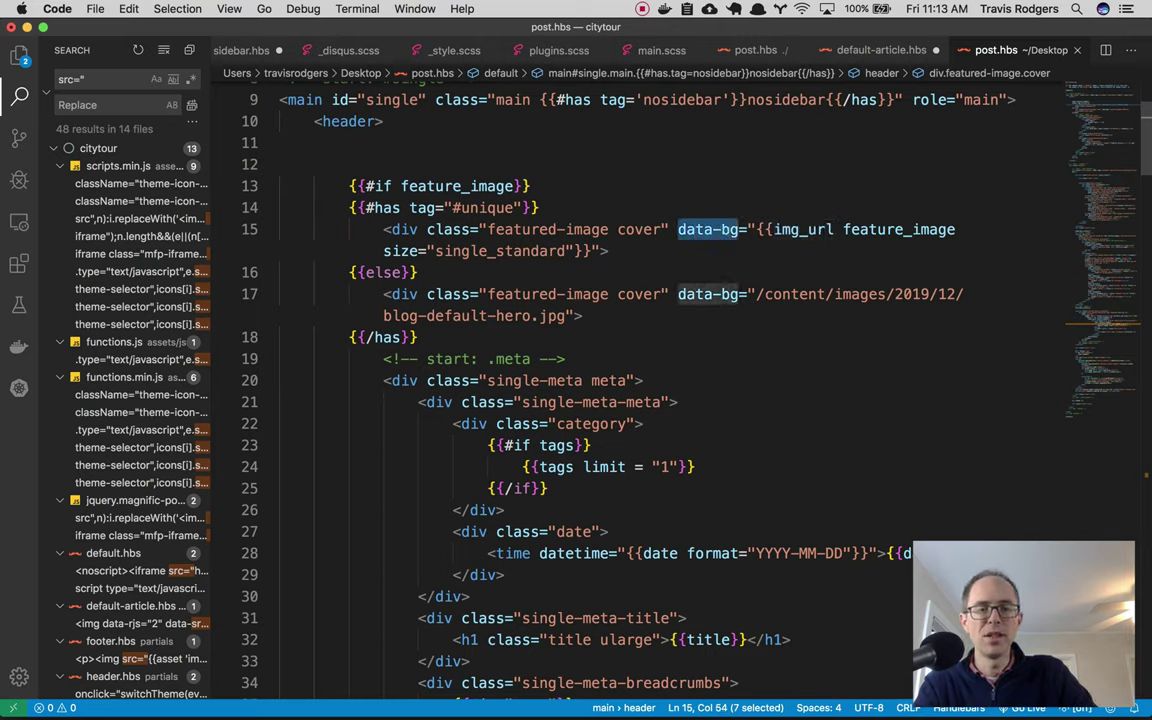
# - Highlight the data-bg attribute on the fallback div that uses blog-default-hero.jpg in the else branch
pyautogui.click(687, 294)
pyautogui.press('Left')
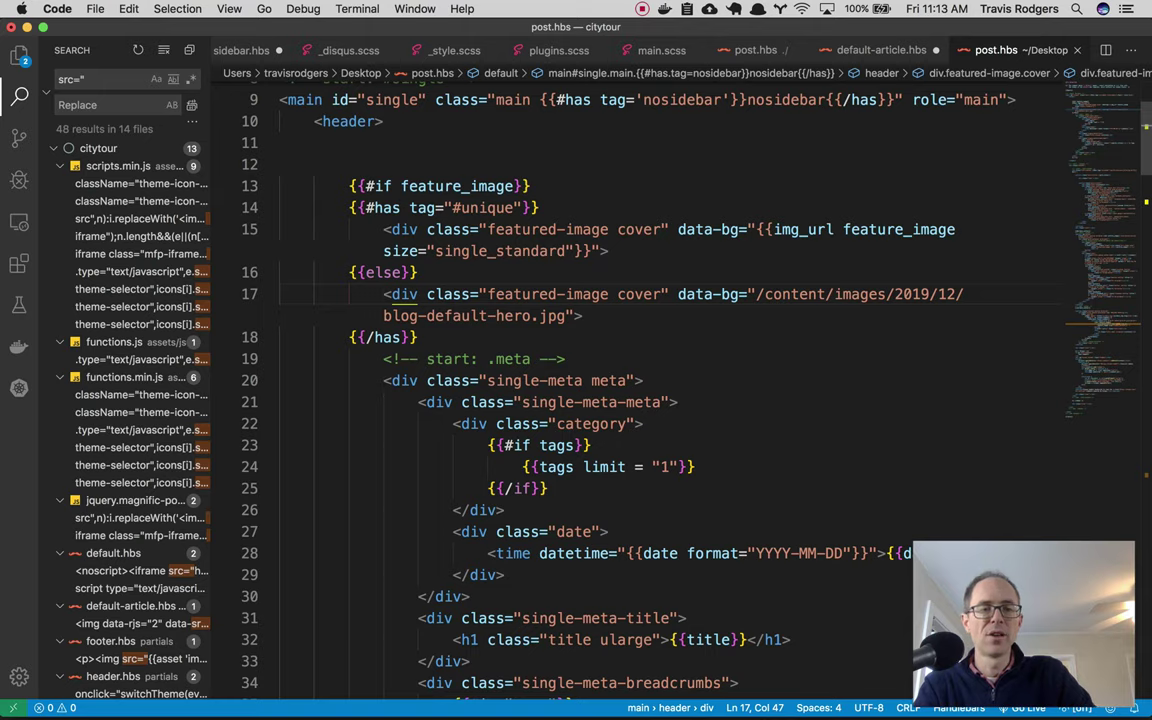
pyautogui.hotkey('shift', 'Right')
pyautogui.hotkey('shift', 'Right')
pyautogui.hotkey('shift', 'Right')
pyautogui.hotkey('shift', 'Right')
pyautogui.hotkey('shift', 'Right')
pyautogui.hotkey('shift', 'Right')
pyautogui.hotkey('shift', 'Right')
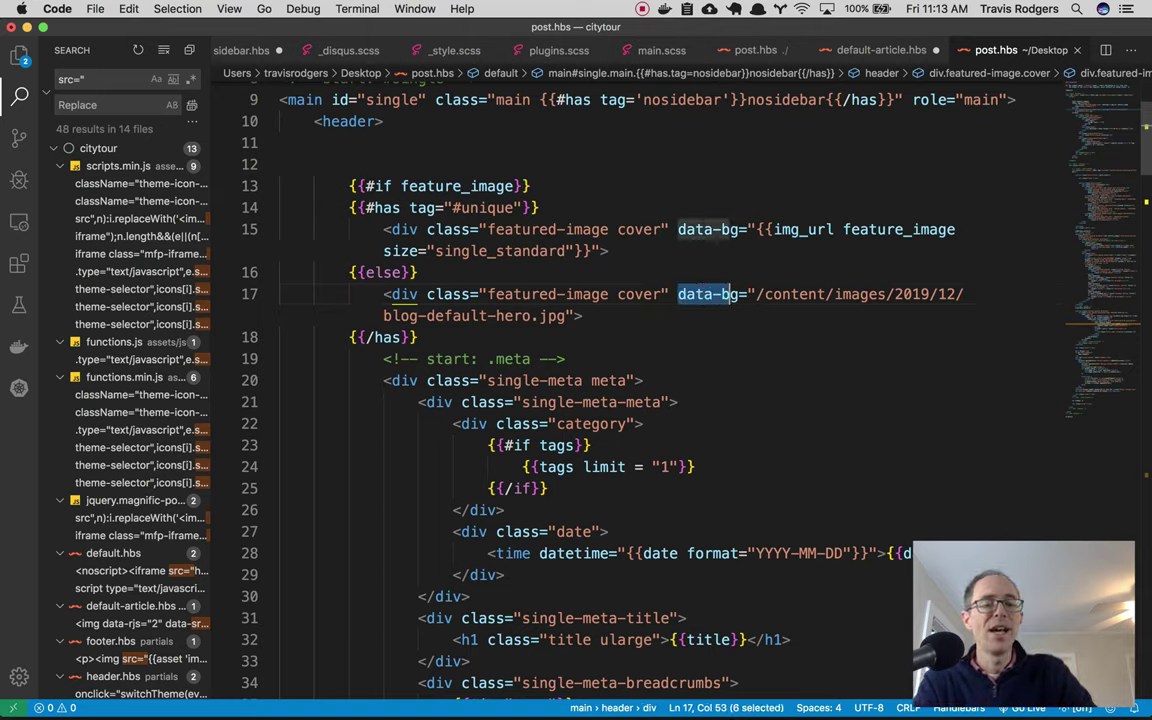
# - Switch to Chrome and inspect the psql article's featured-image div, including its data-bg and background-image URLs
pyautogui.moveTo(346, 688)
pyautogui.click(292, 688)
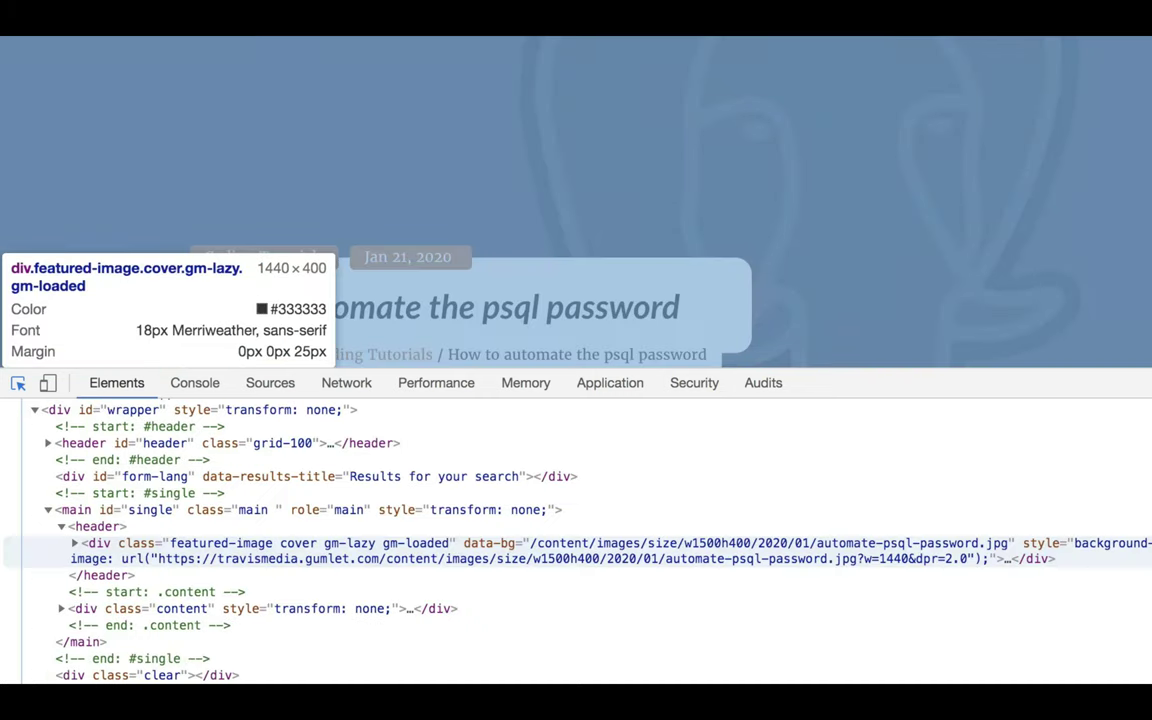
pyautogui.click(576, 150)
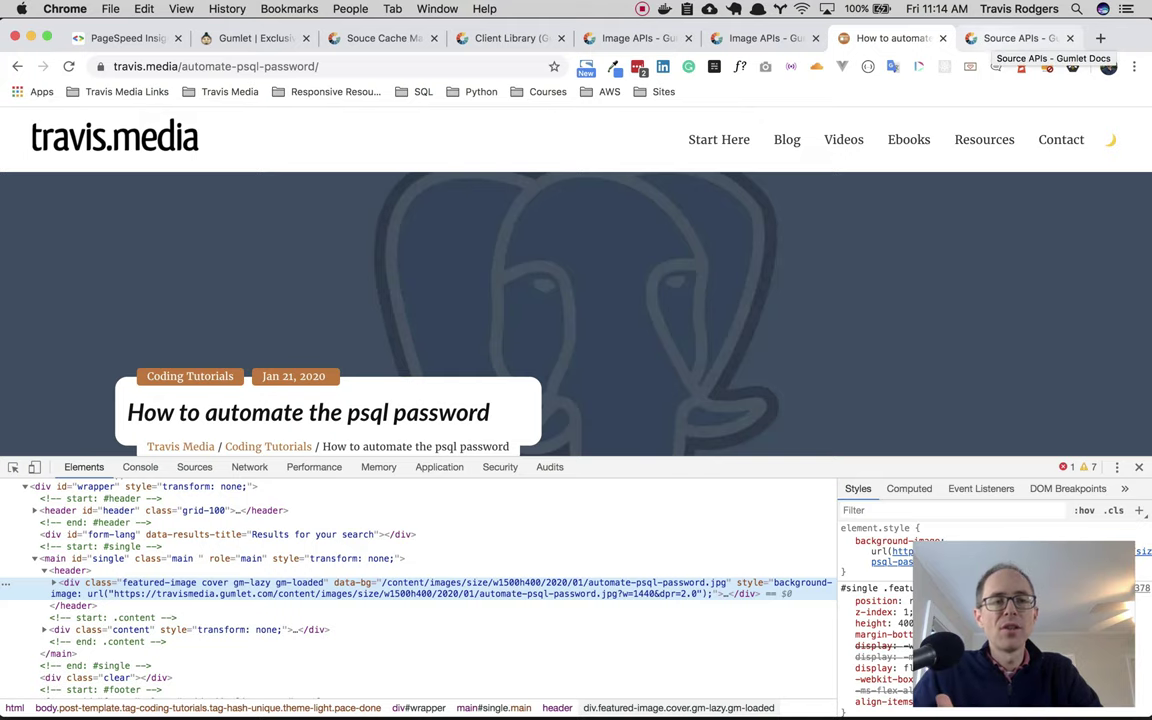
# - Return to the Gumlet client library documentation, read on to "Ignore images" and highlight data-gumlet="false"
pyautogui.click(1015, 38)
pyautogui.click(515, 38)
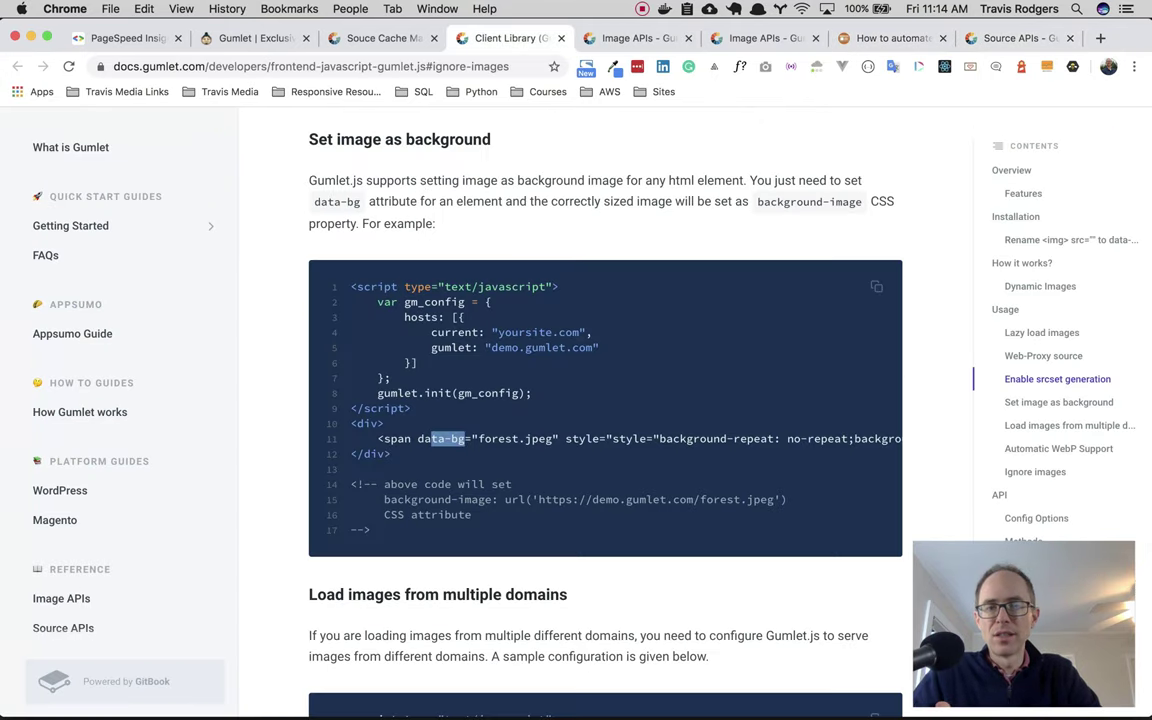
pyautogui.scroll(-5, 605, 400)
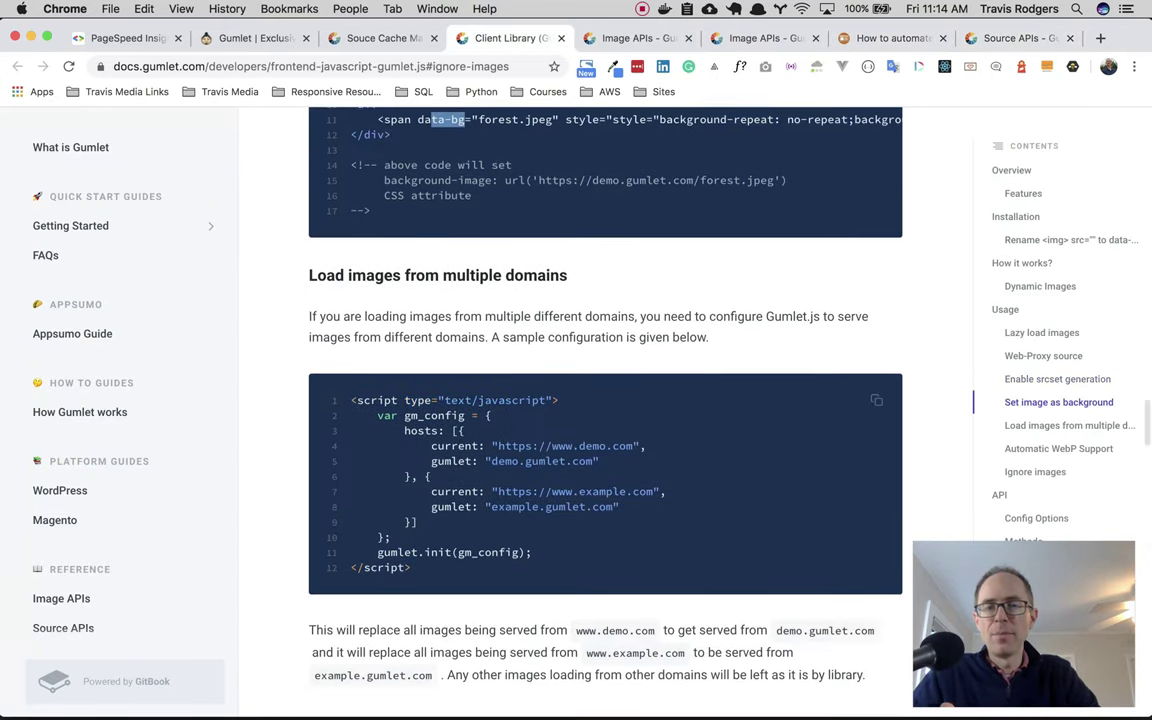
pyautogui.scroll(-7, 605, 400)
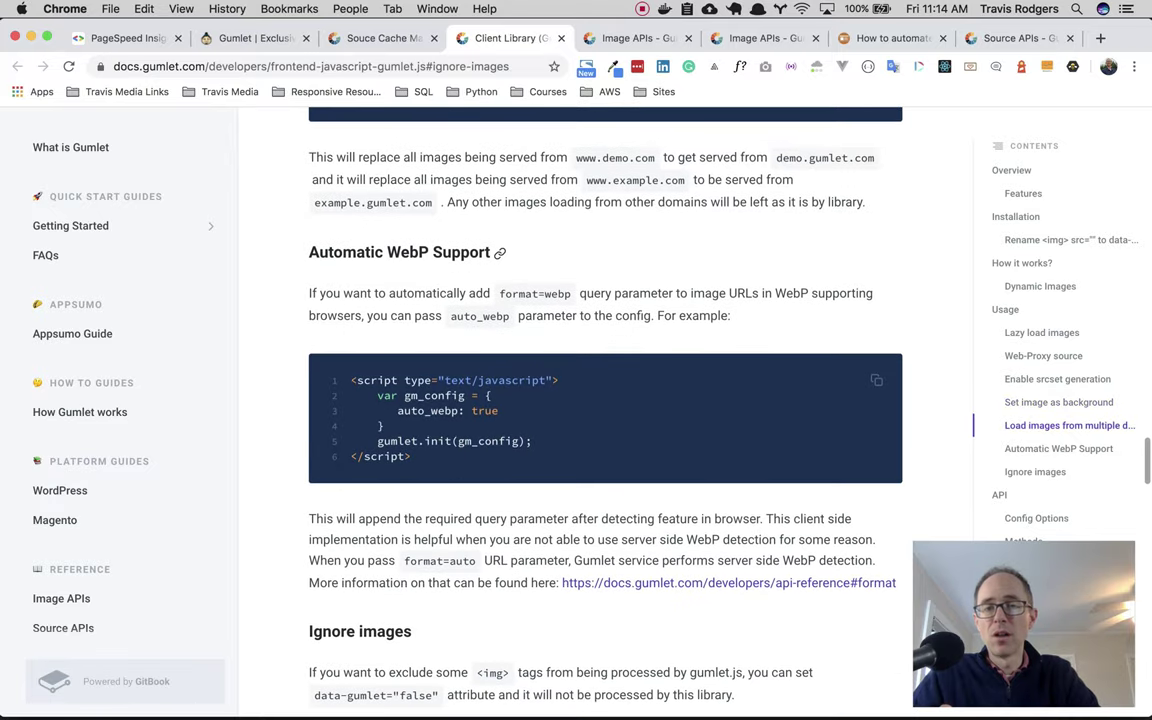
pyautogui.scroll(-6, 605, 400)
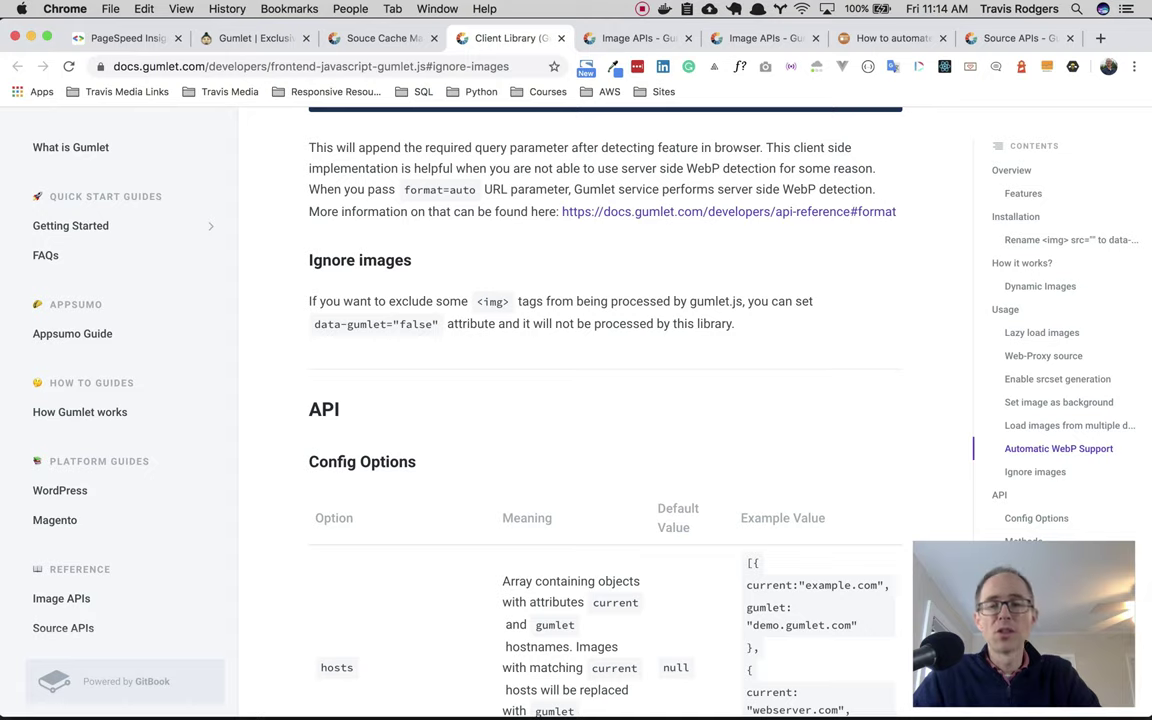
pyautogui.moveTo(314, 324); pyautogui.dragTo(438, 324)
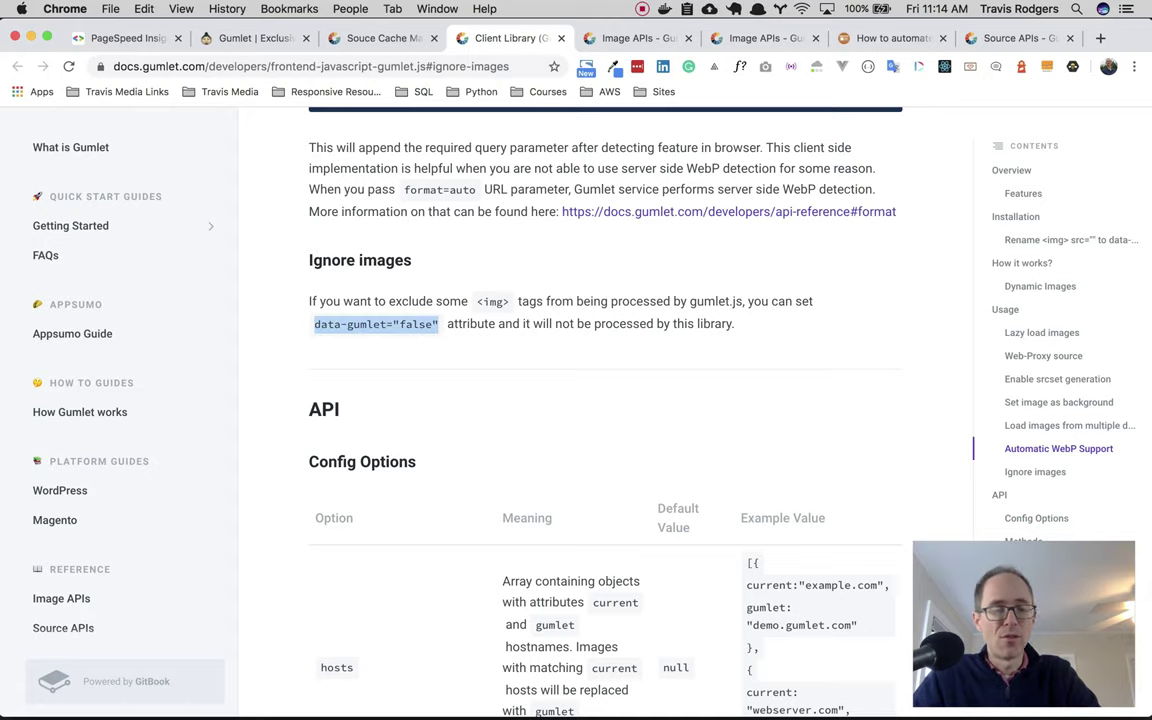
# - Go back to "Enable srcset generation" in the documentation and highlight srcset: true in its code example
pyautogui.scroll(15, 605, 400)
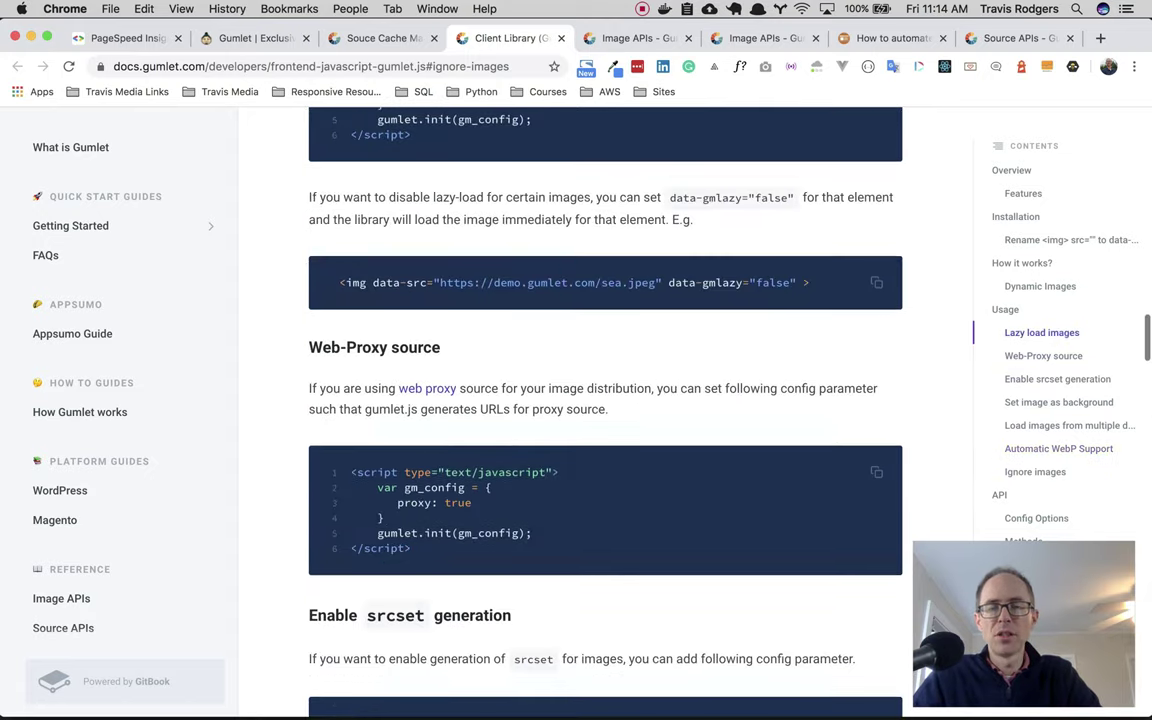
pyautogui.scroll(-3, 605, 400)
pyautogui.moveTo(367, 423); pyautogui.dragTo(424, 423)
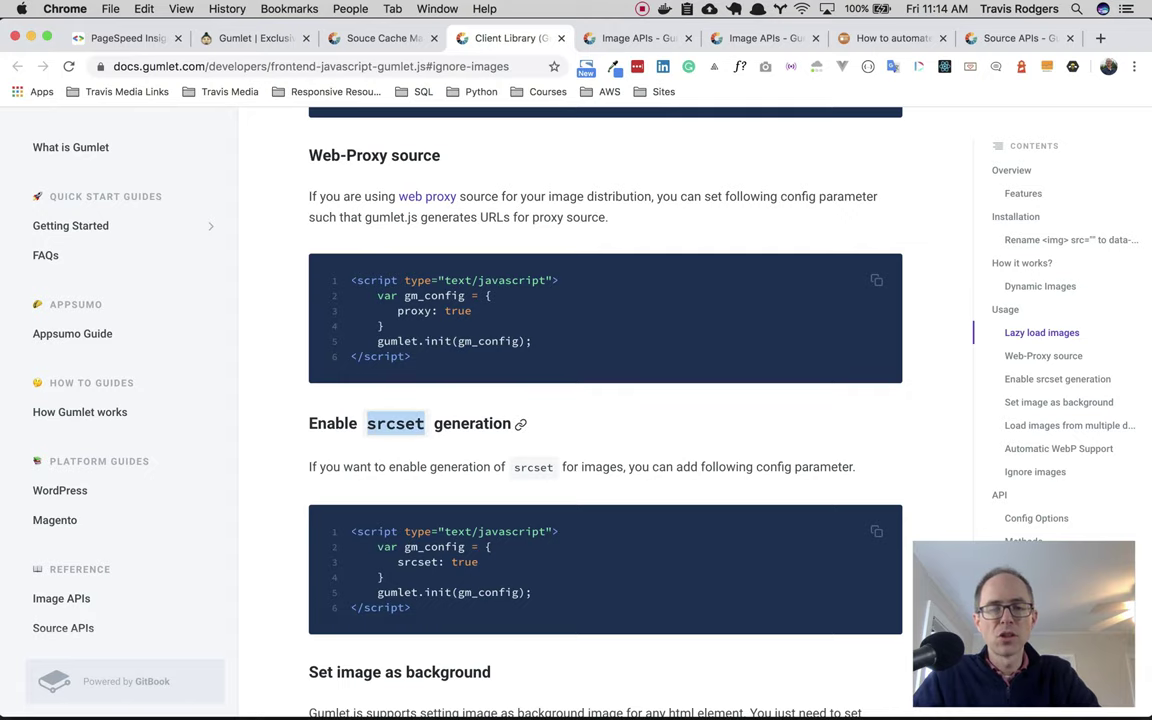
pyautogui.click(605, 443)
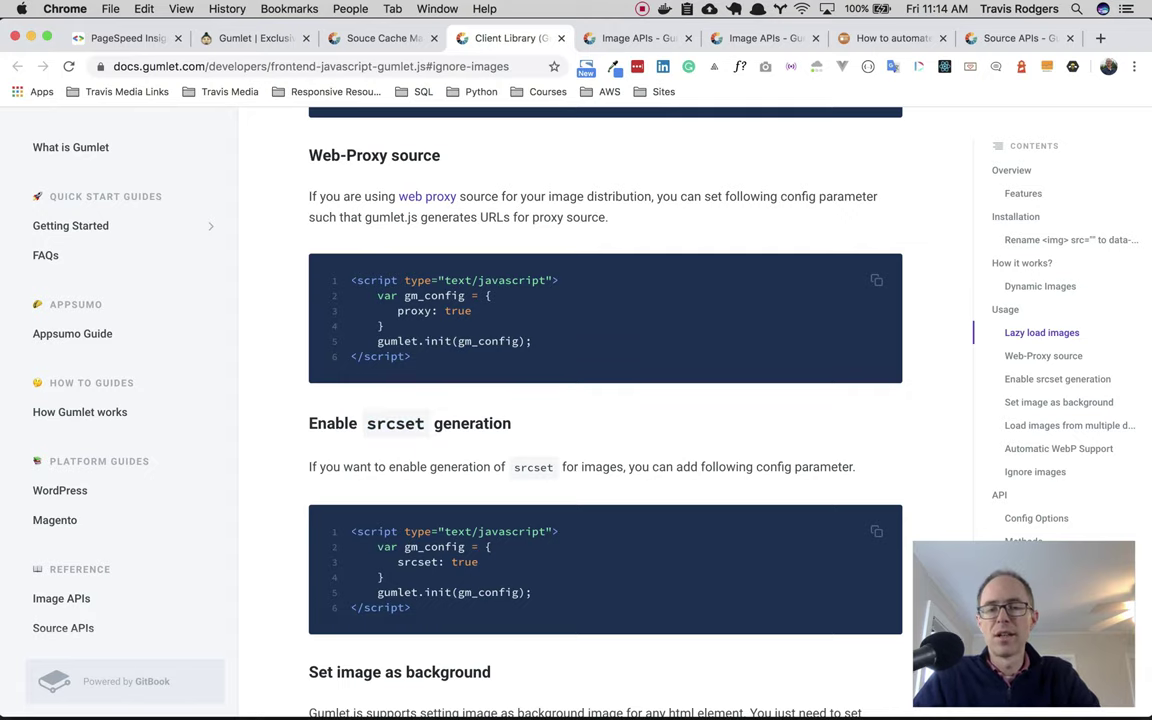
pyautogui.scroll(-1, 605, 400)
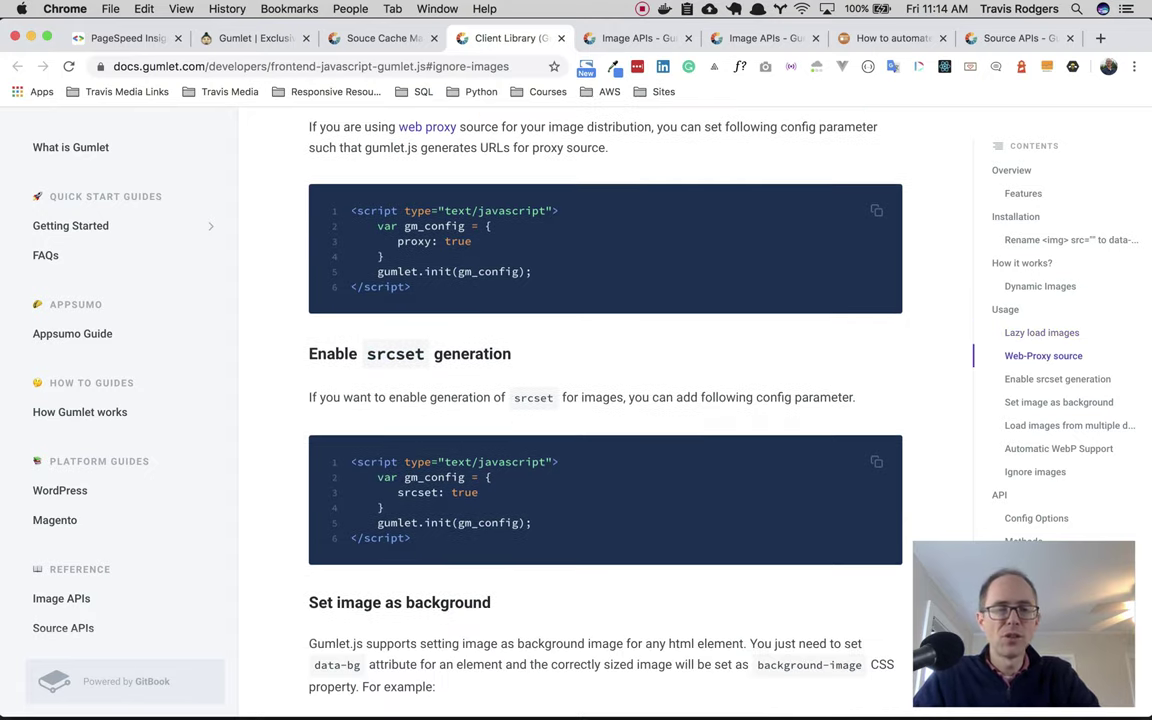
pyautogui.moveTo(391, 492); pyautogui.dragTo(479, 493)
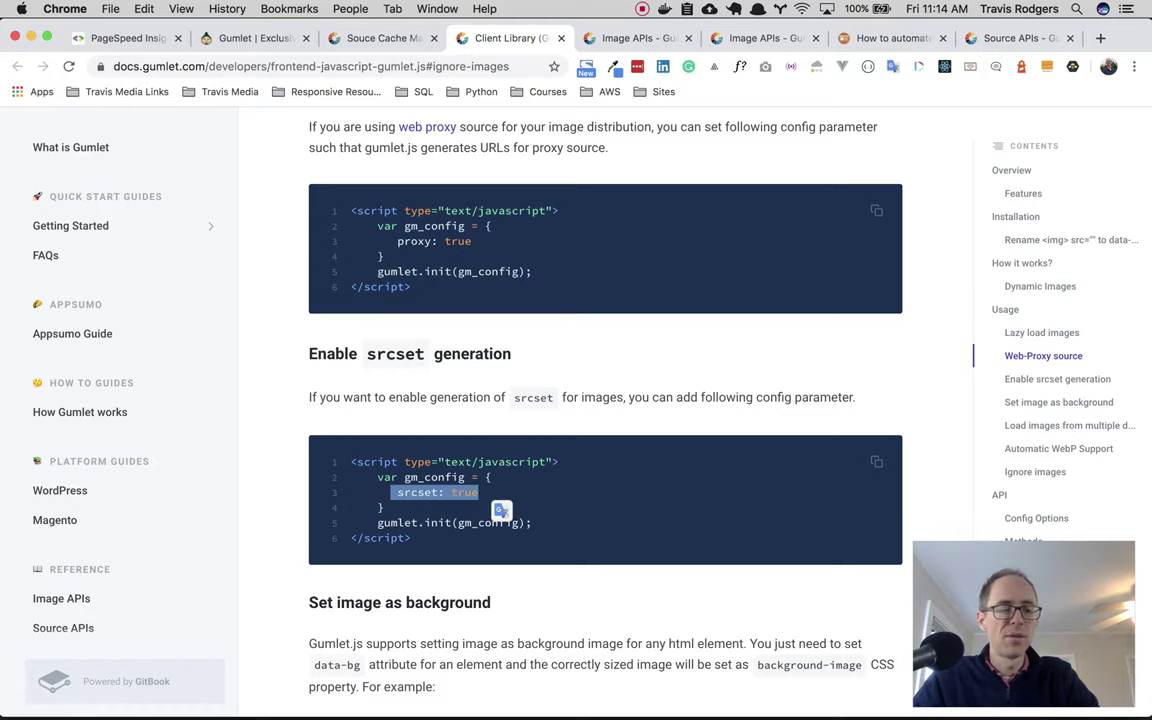
# - Go to the "Lazy load images" section and highlight the lazy_load: true parameter in its code example
pyautogui.scroll(4, 605, 400)
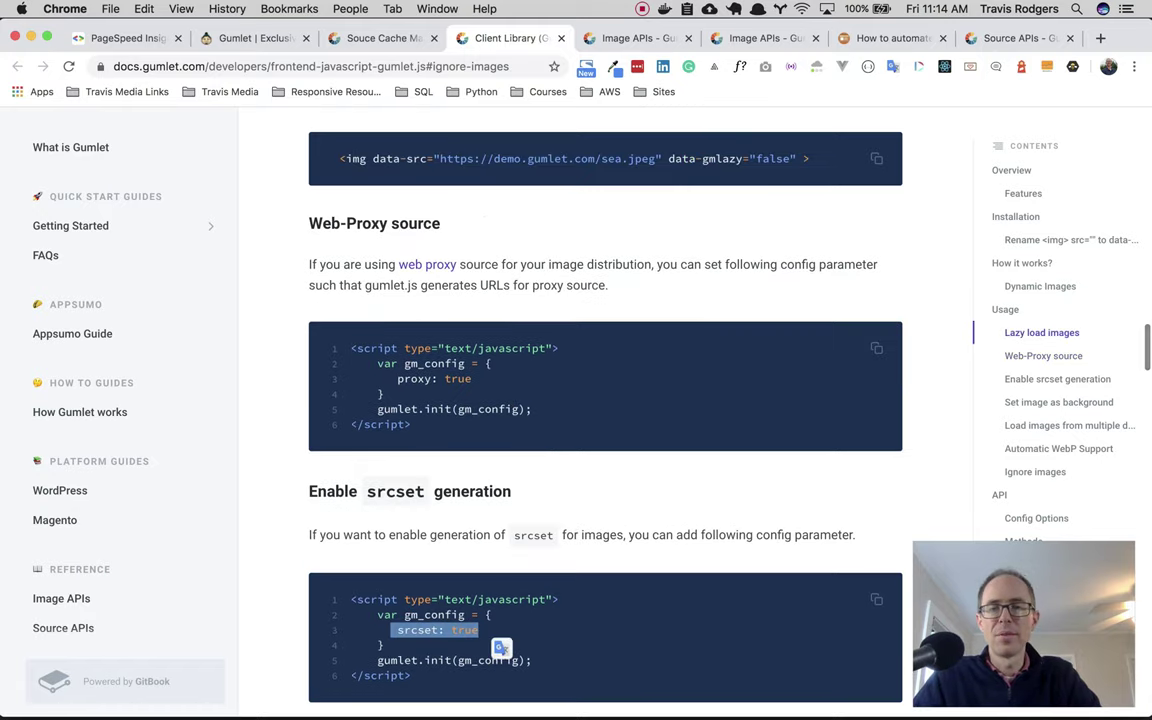
pyautogui.scroll(4, 605, 400)
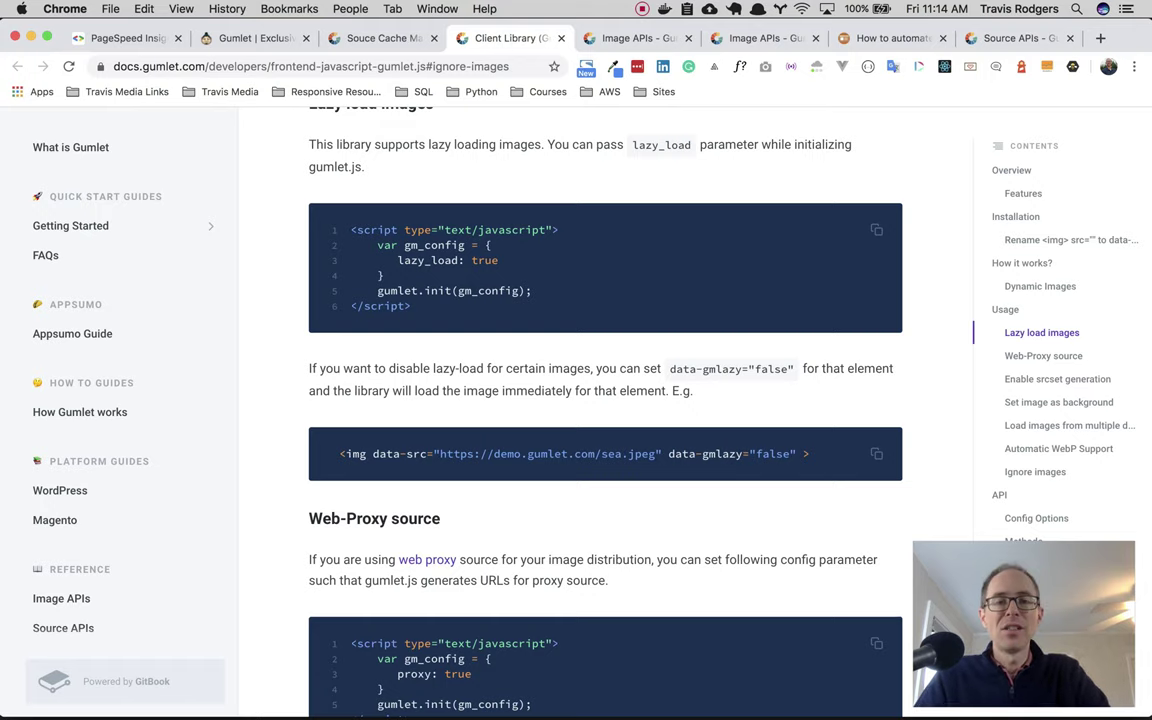
pyautogui.scroll(2, 605, 400)
pyautogui.moveTo(307, 210); pyautogui.dragTo(437, 213)
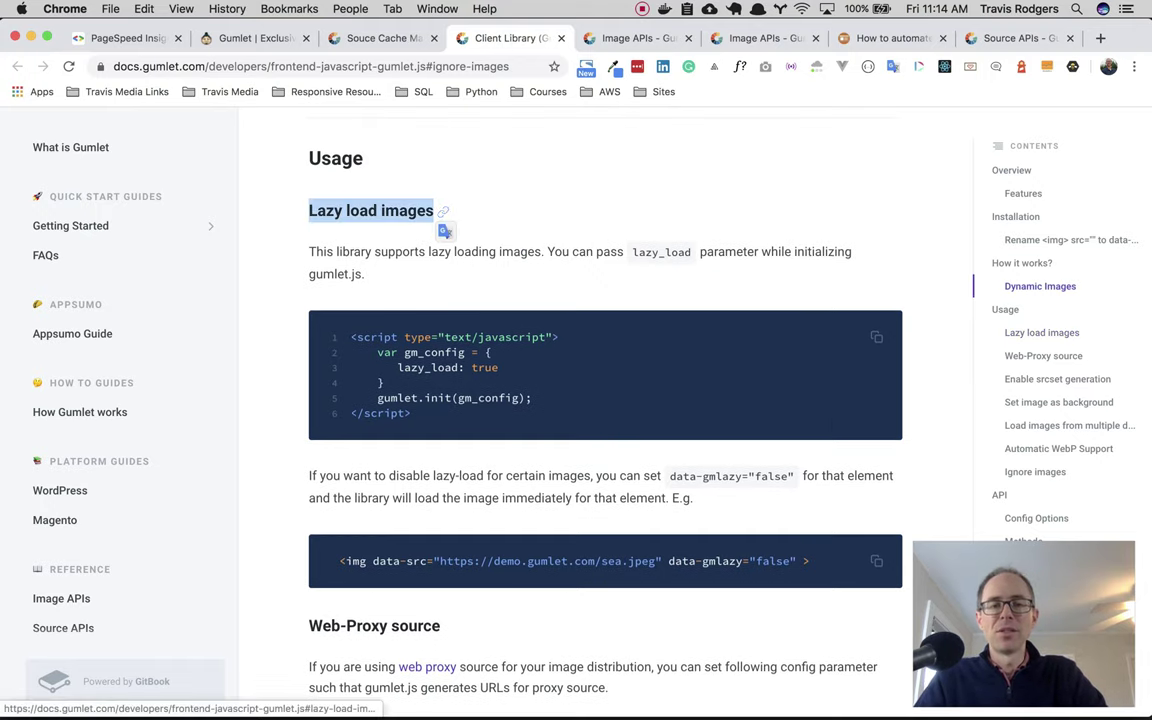
pyautogui.click(598, 280)
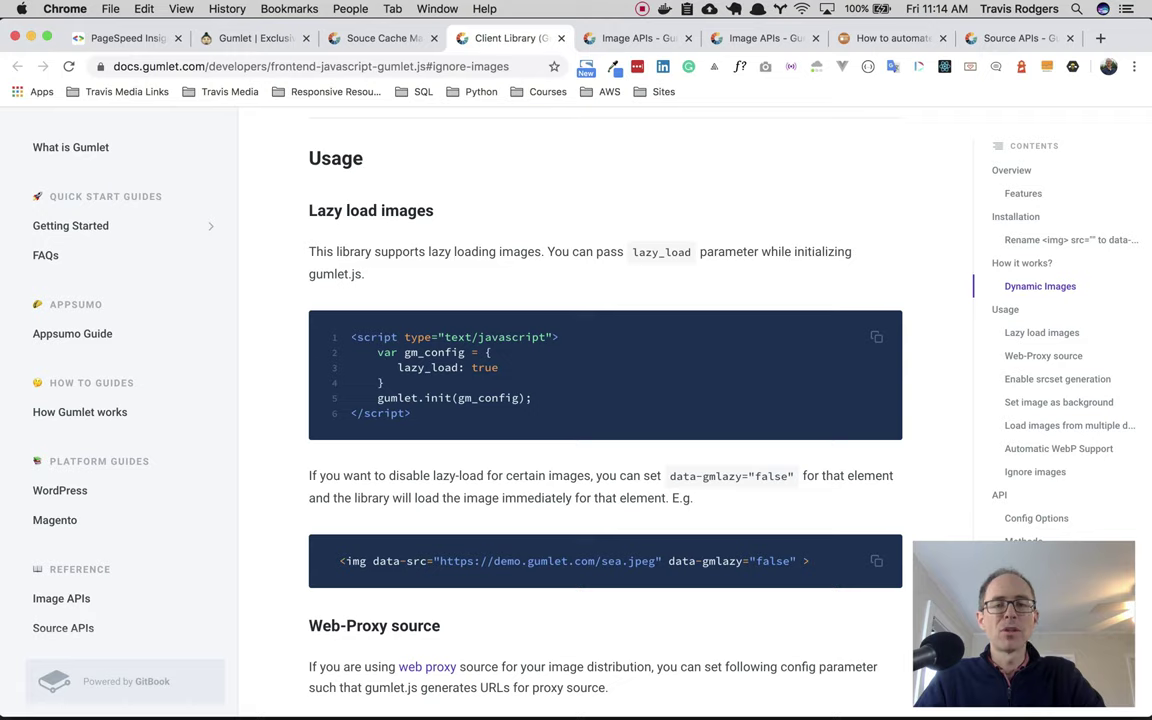
pyautogui.scroll(-1, 605, 400)
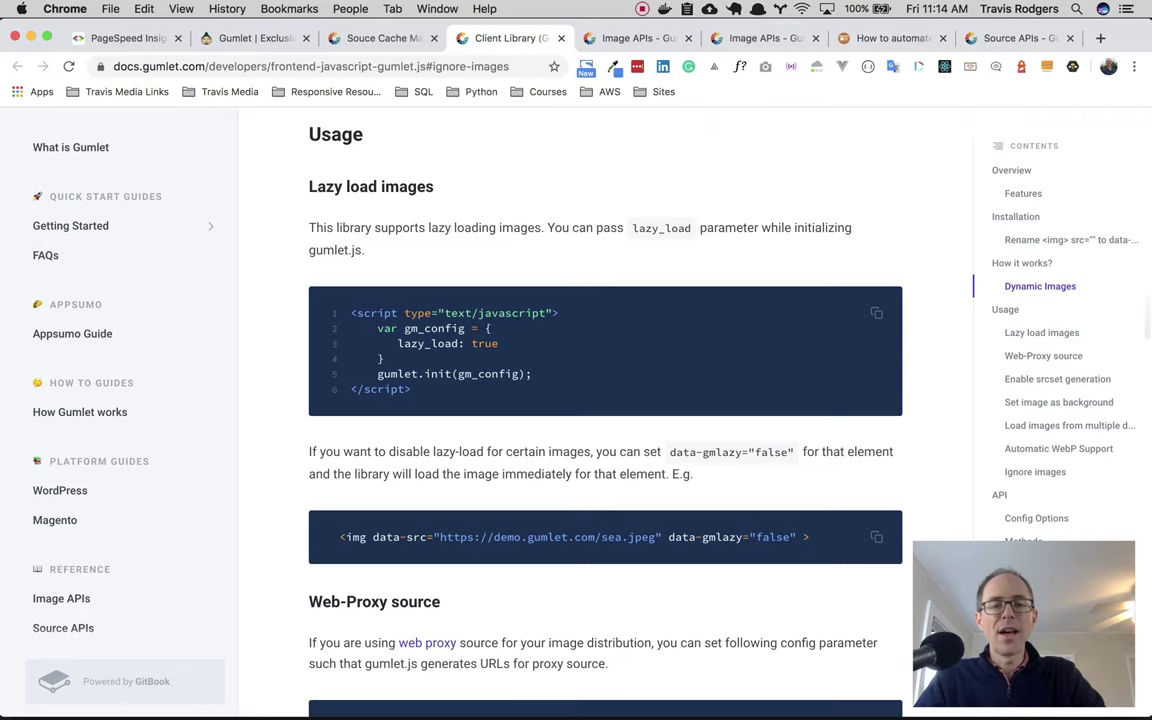
pyautogui.moveTo(498, 343); pyautogui.dragTo(404, 343)
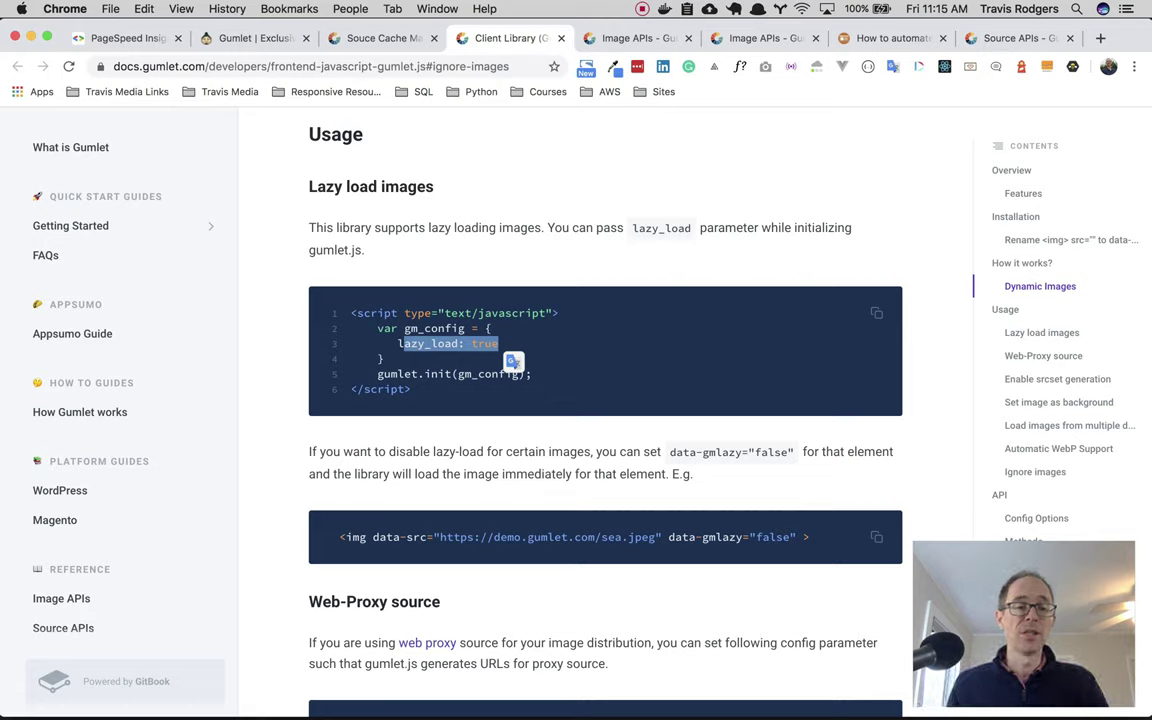
# - Examine the installation script in the client library documentation and highlight window.GUMLET_CONFIG
pyautogui.scroll(15, 605, 400)
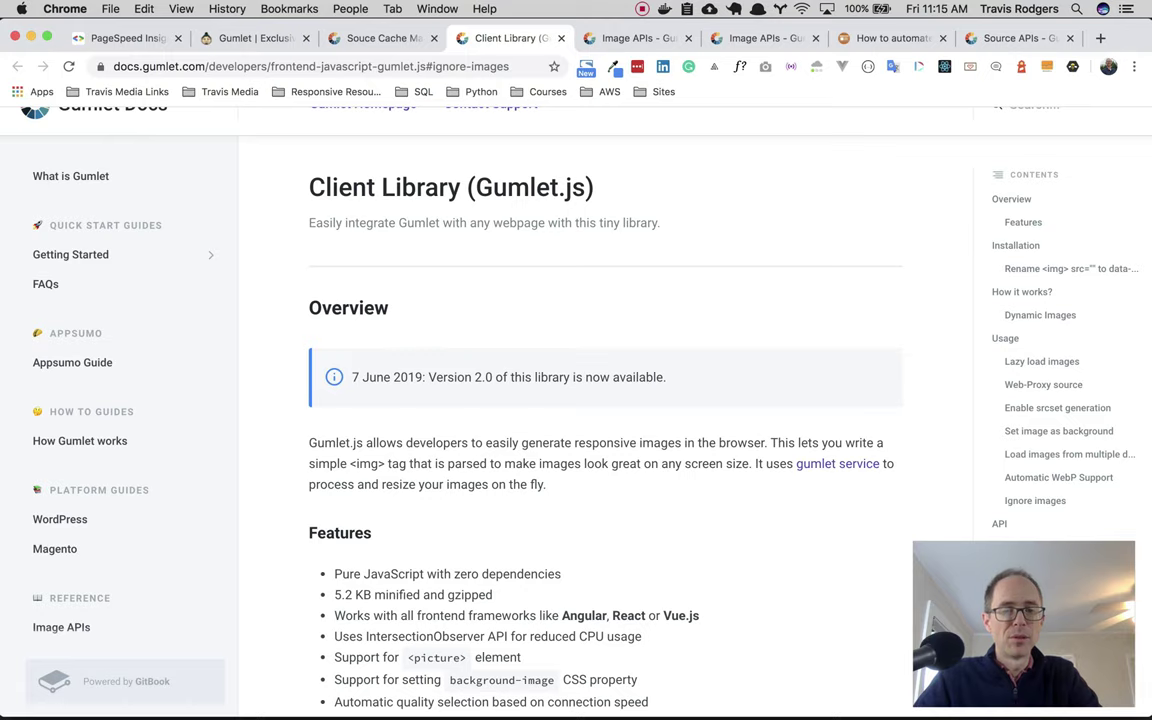
pyautogui.scroll(-5, 605, 400)
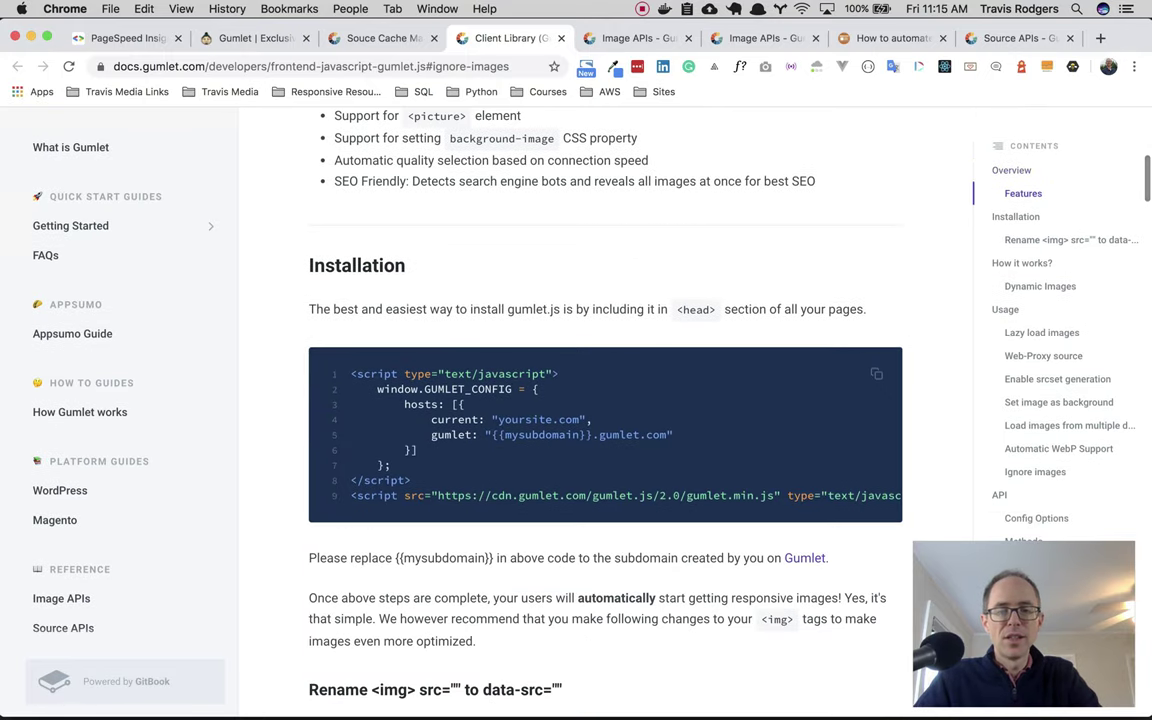
pyautogui.moveTo(350, 374); pyautogui.dragTo(741, 496)
pyautogui.click(741, 496)
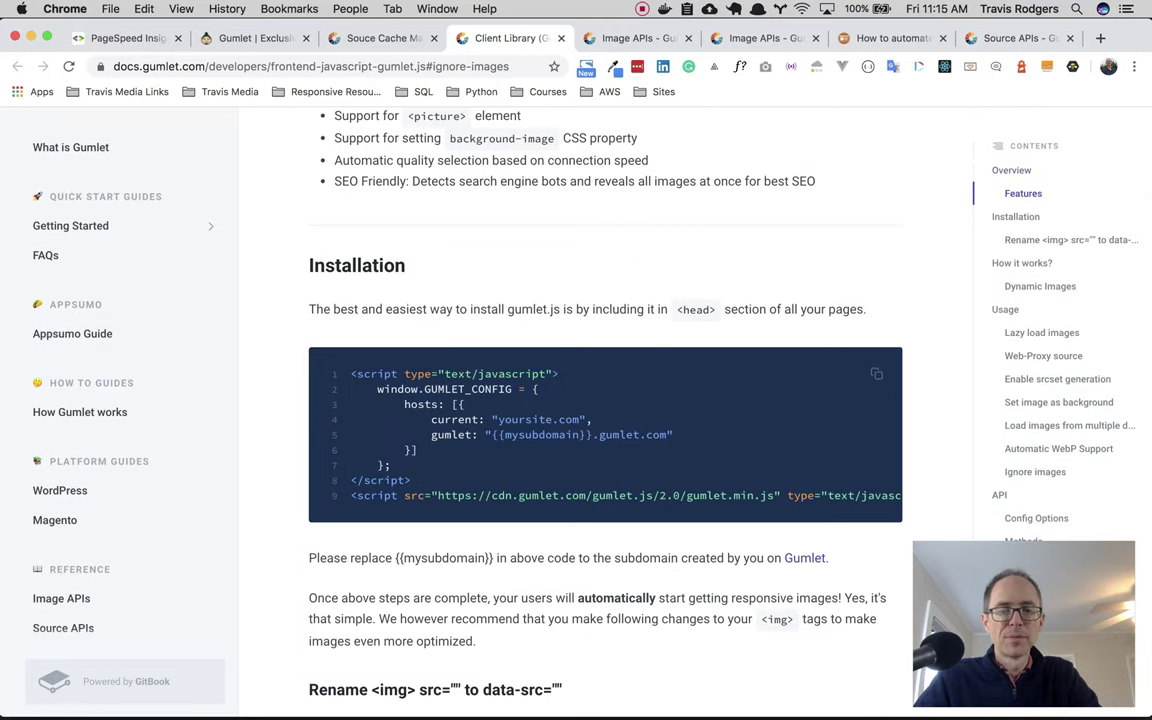
pyautogui.moveTo(371, 389); pyautogui.dragTo(512, 390)
# - Return to the lazy-load code example and highlight gm_config, the lazy_load setting and the gumlet.init argument
pyautogui.scroll(-10, 605, 400)
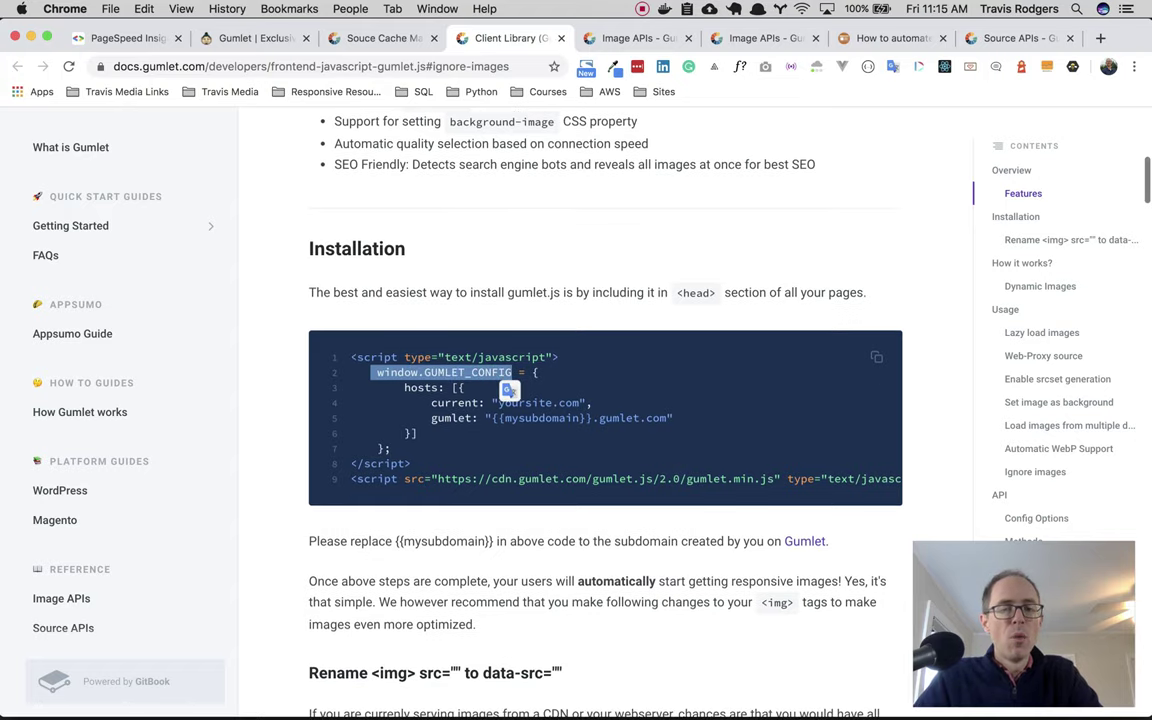
pyautogui.scroll(-15, 605, 400)
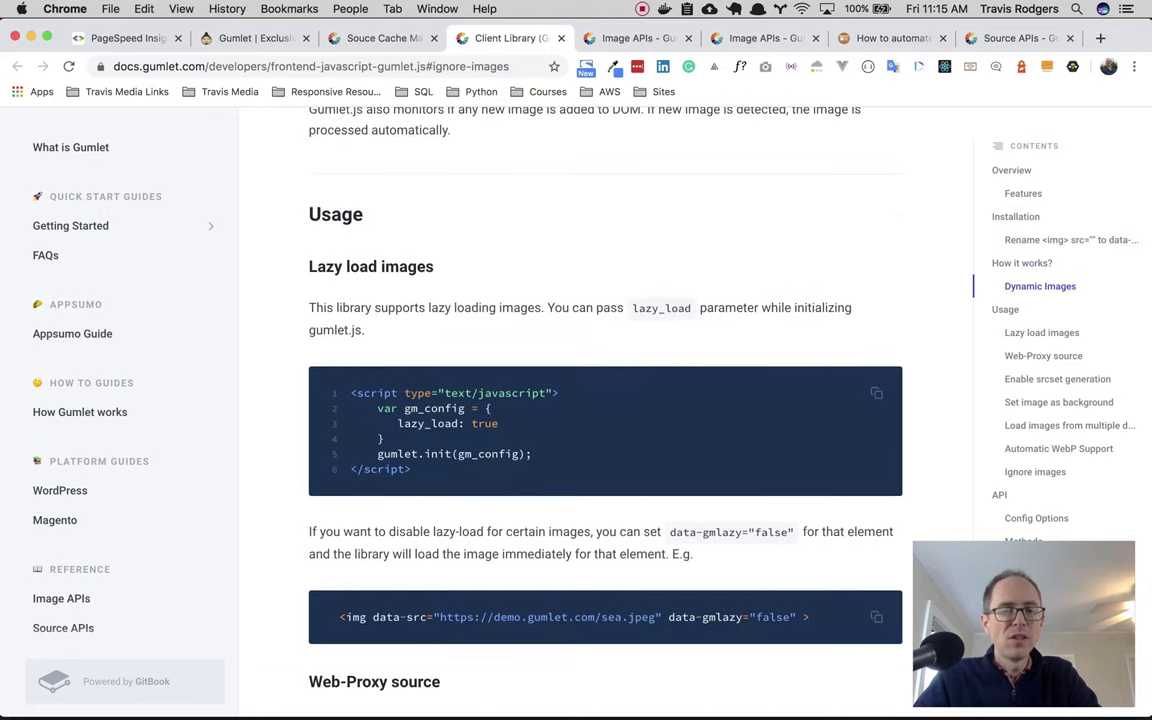
pyautogui.moveTo(404, 408); pyautogui.dragTo(465, 408)
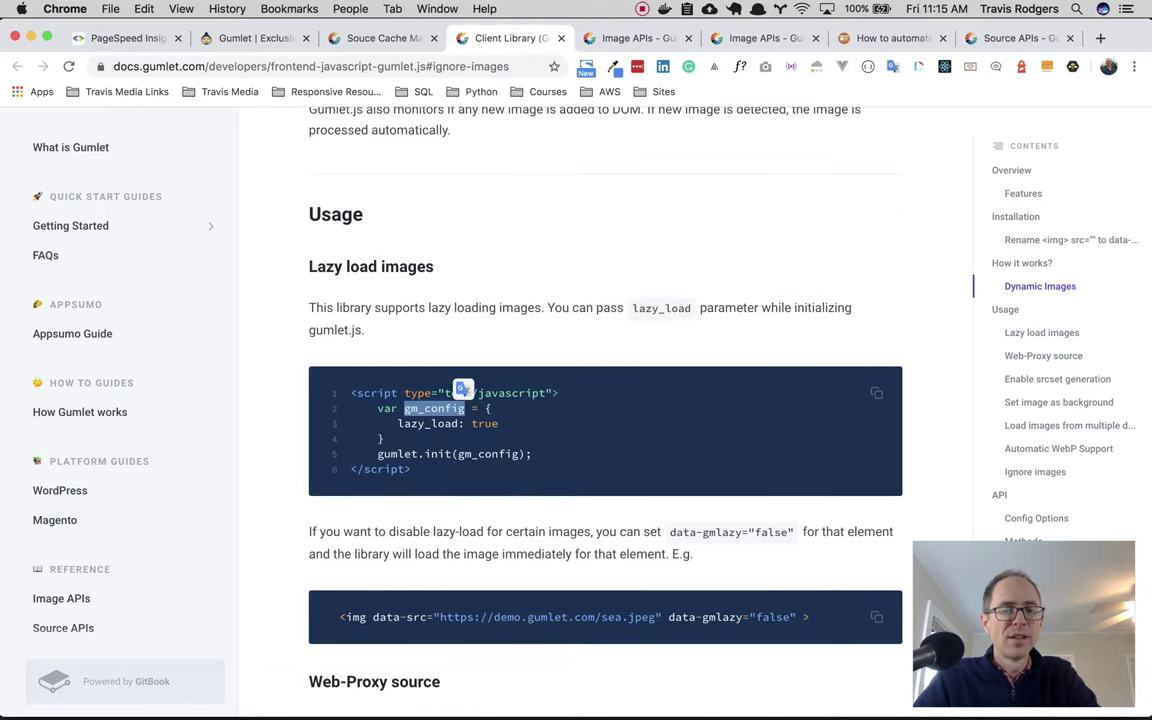
pyautogui.click(465, 408)
pyautogui.moveTo(398, 424); pyautogui.dragTo(515, 408)
pyautogui.click(515, 408)
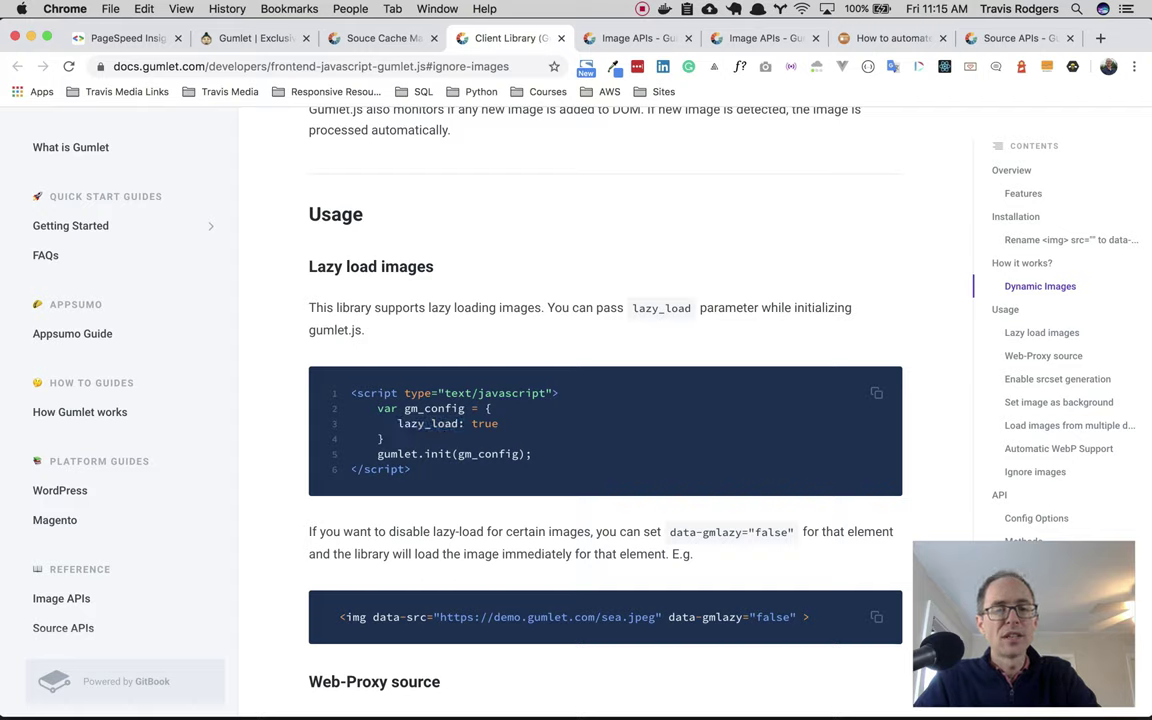
pyautogui.moveTo(457, 454); pyautogui.dragTo(520, 454)
pyautogui.click(520, 454)
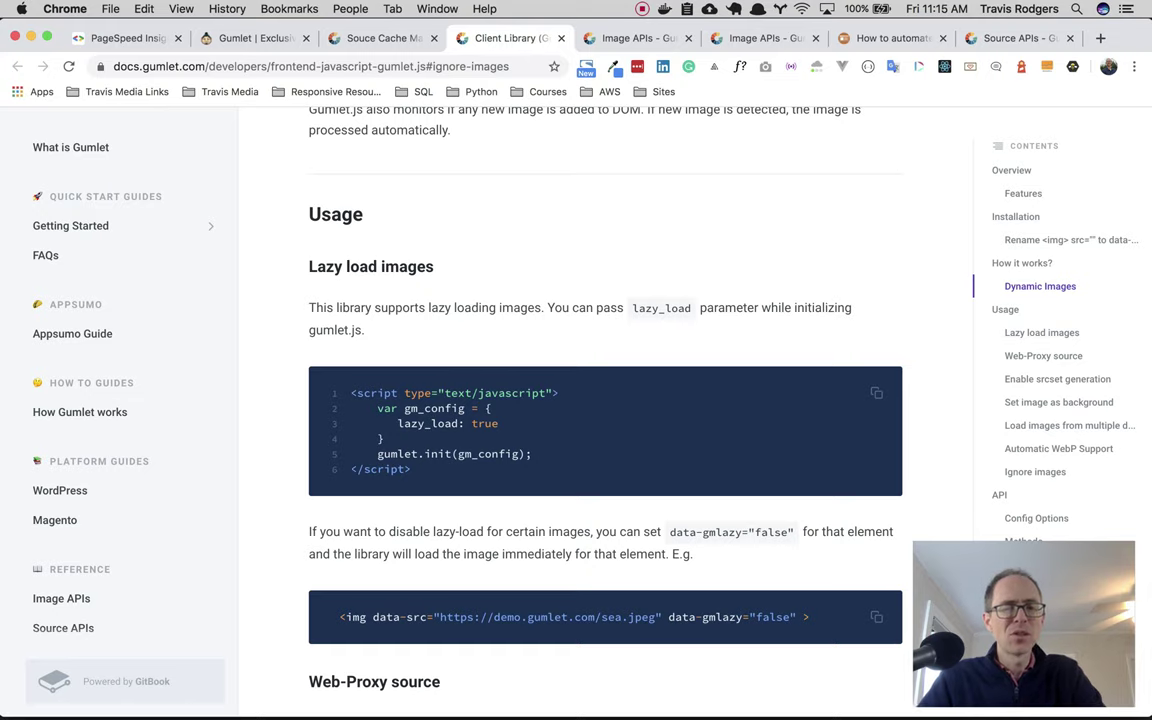
# - Return to the Installation section of the client library documentation and highlight the window.GUMLET_CONFIG block in its script
pyautogui.scroll(15, 605, 420)
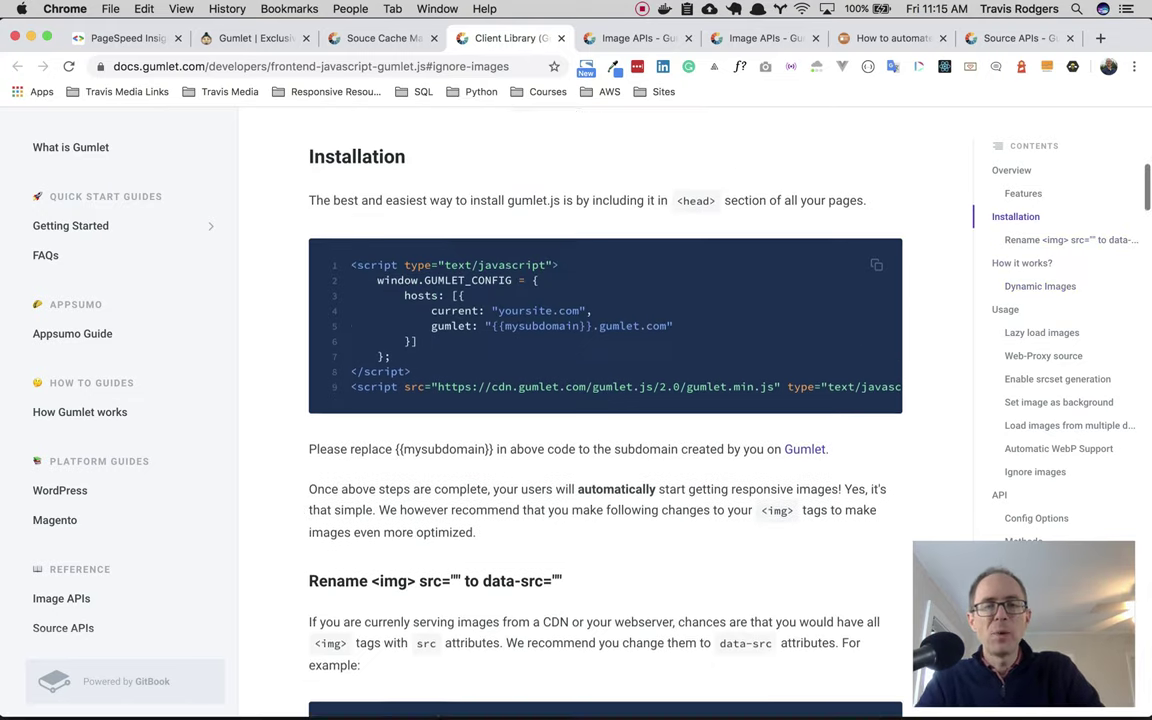
pyautogui.scroll(2, 605, 420)
pyautogui.moveTo(363, 367); pyautogui.dragTo(411, 459)
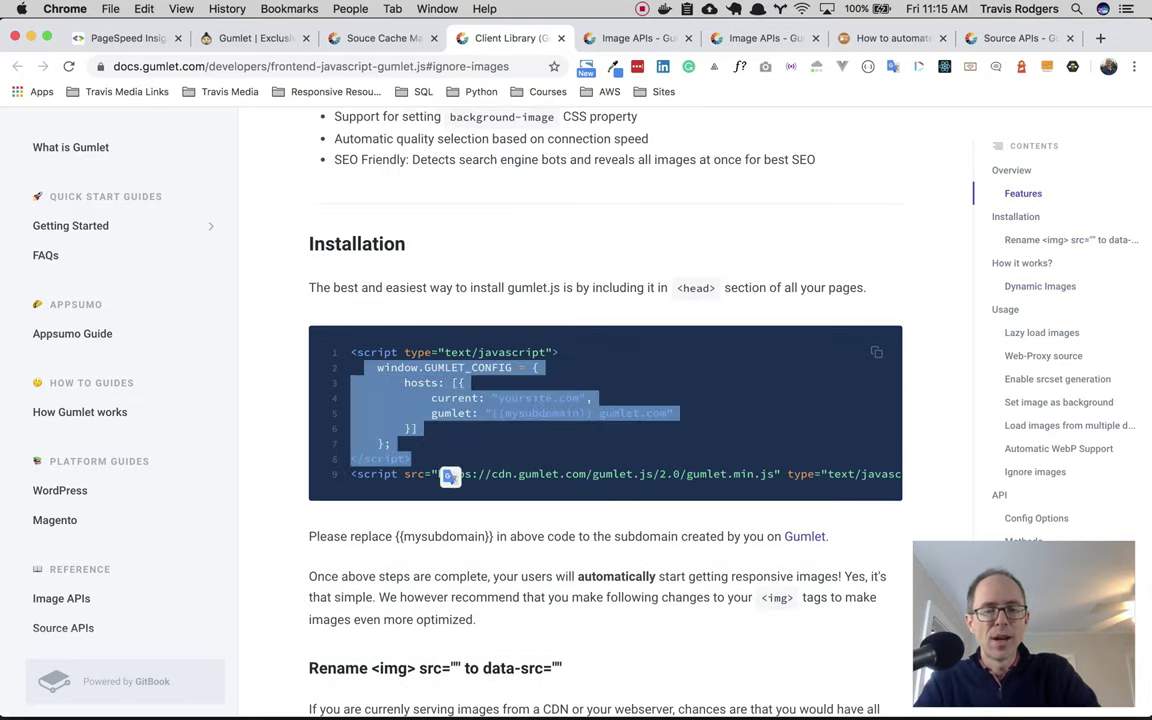
pyautogui.click(411, 459)
# - Go back to the "Lazy load images" code example and highlight its script lines and the lazy_load: true setting
pyautogui.scroll(-20, 605, 420)
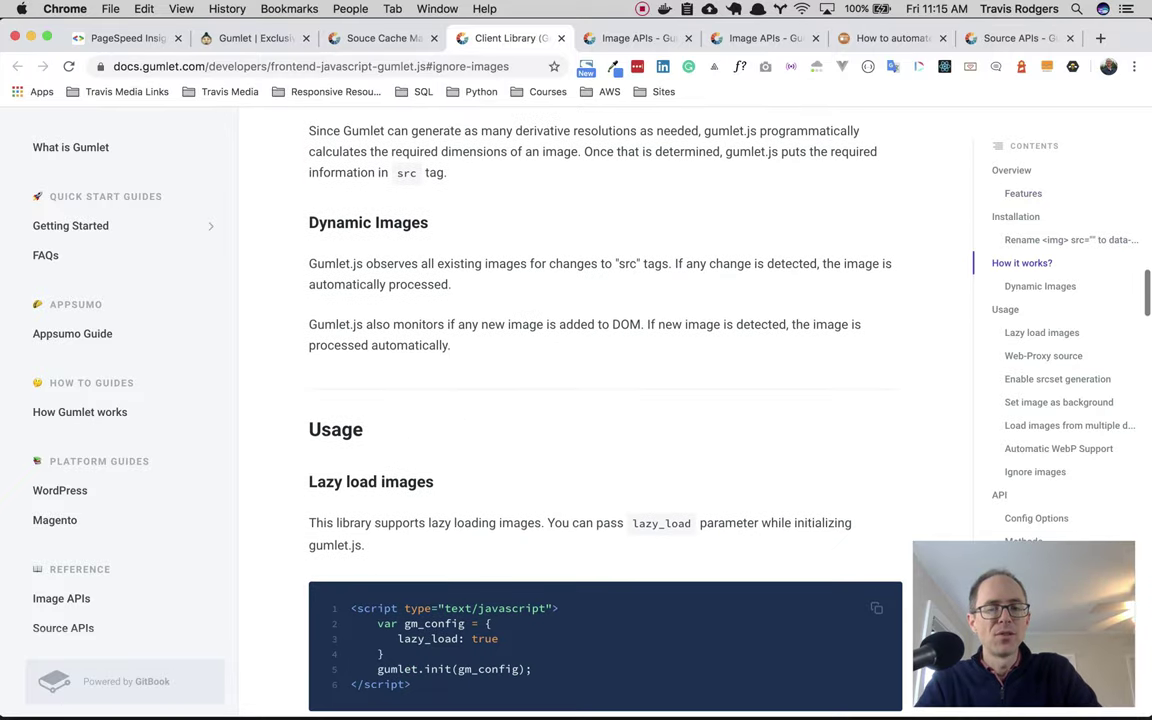
pyautogui.moveTo(350, 518); pyautogui.dragTo(430, 580)
pyautogui.click(430, 580)
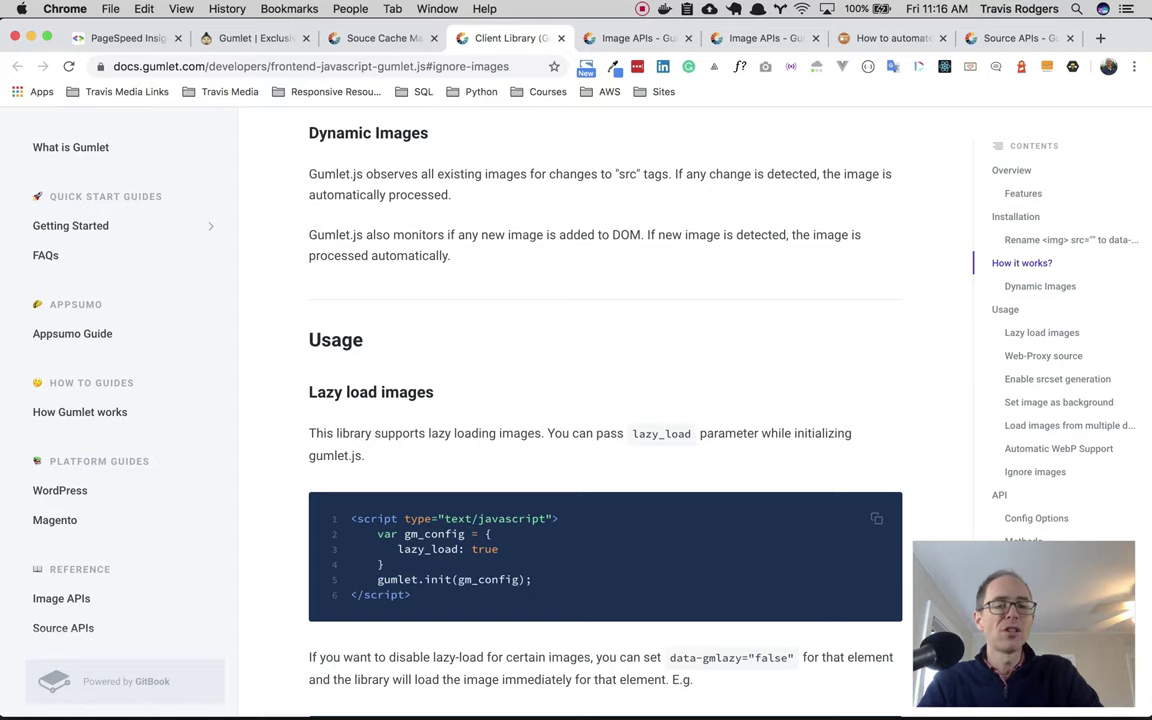
pyautogui.moveTo(400, 549); pyautogui.dragTo(498, 549)
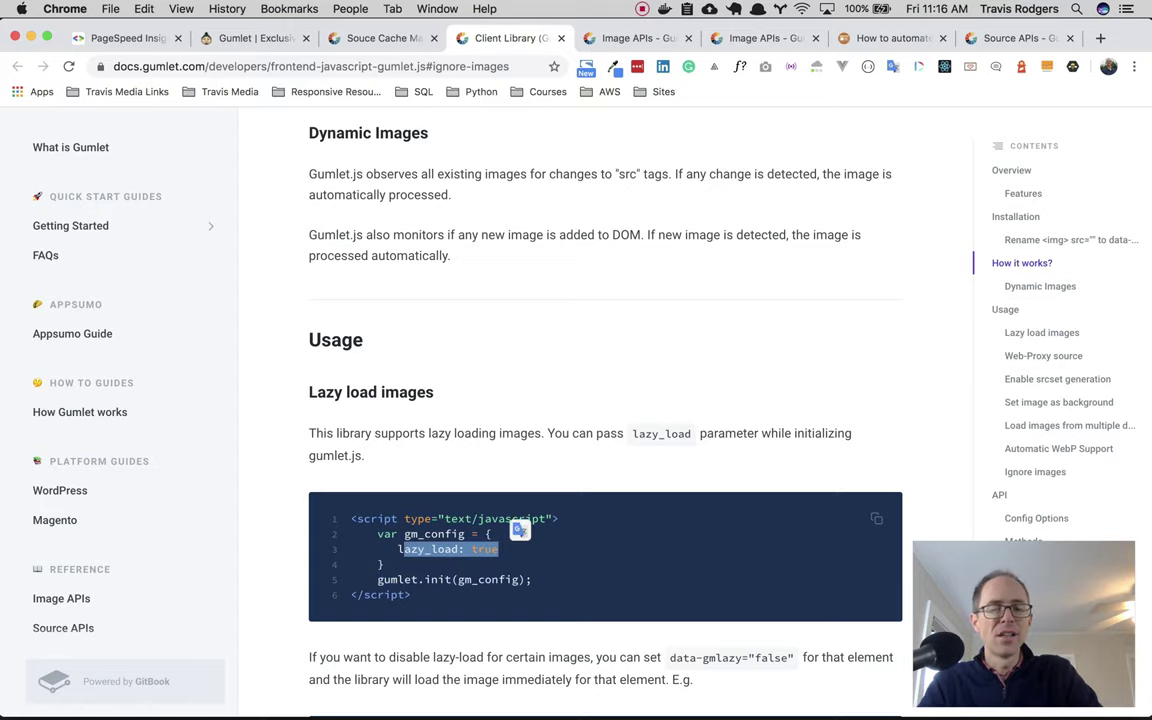
# - Examine the GUMLET_CONFIG script in Ghost's site header code injection and highlight lazy_load: true below the hosts array
pyautogui.scroll(6, 498, 549)
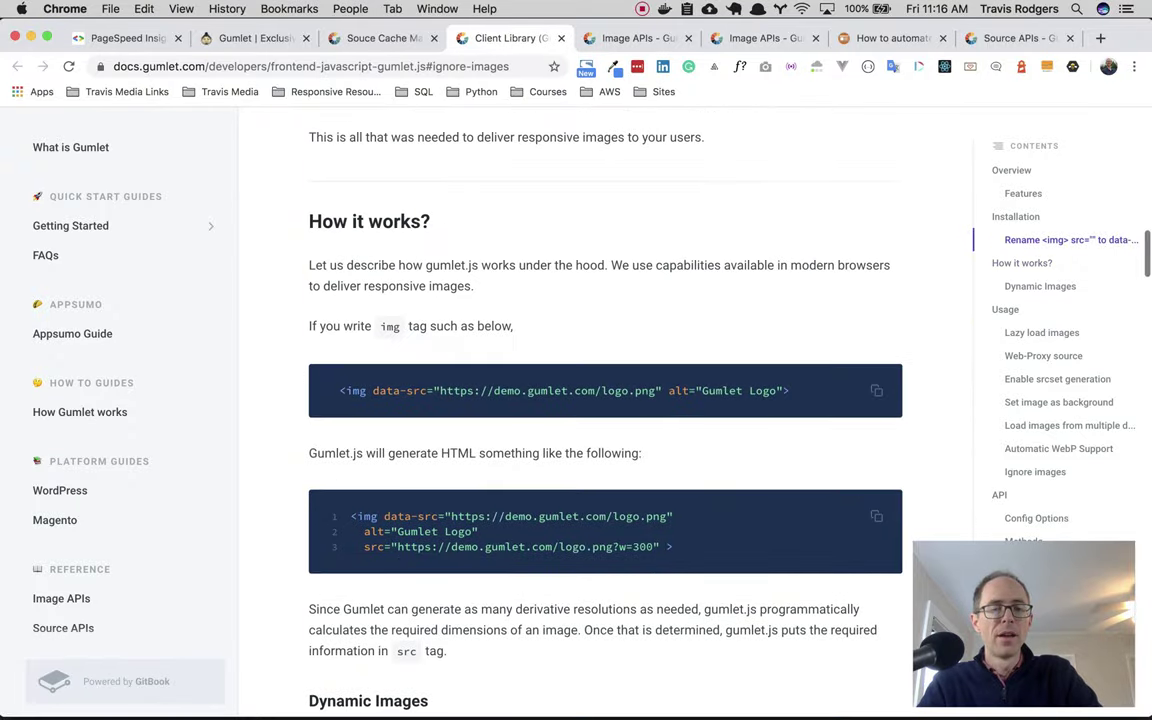
pyautogui.scroll(8, 605, 400)
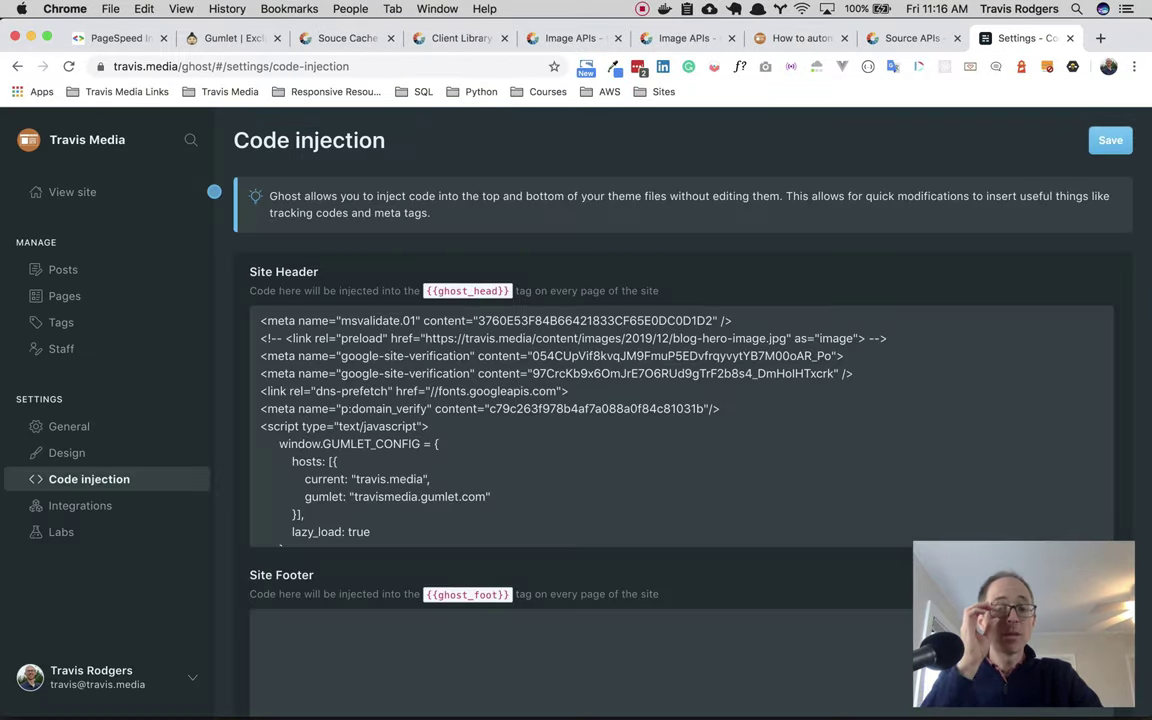
pyautogui.scroll(-1, 681, 440)
pyautogui.scroll(-1, 680, 400)
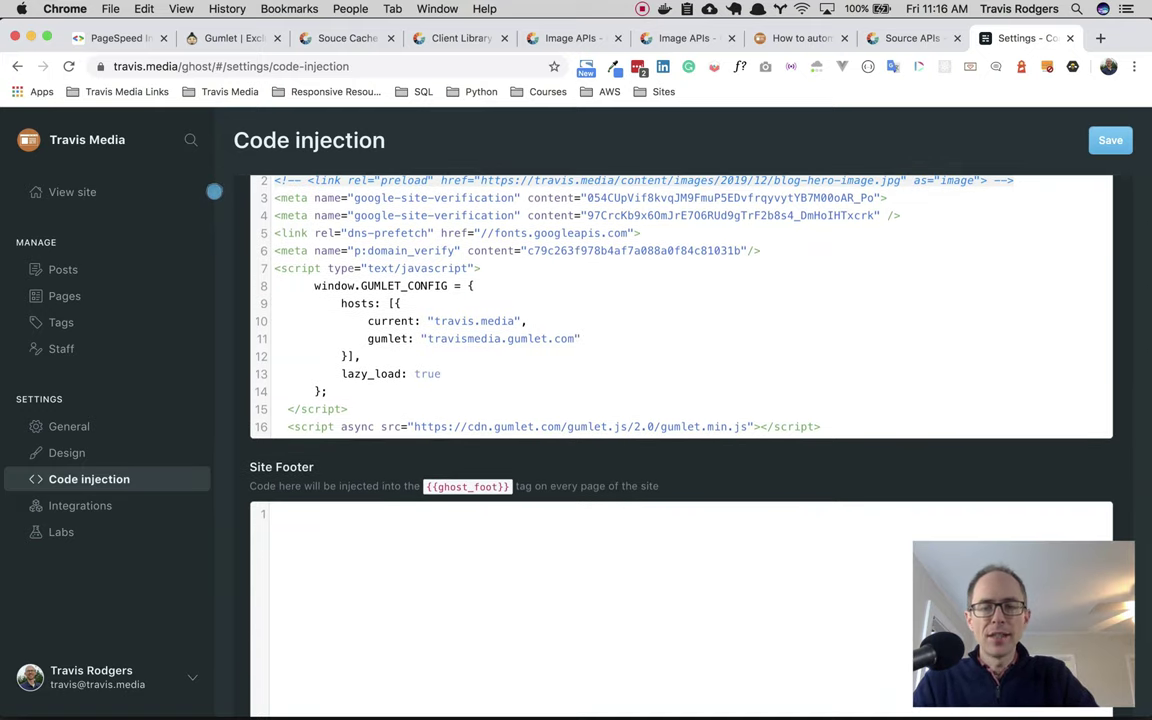
pyautogui.click(361, 356)
pyautogui.moveTo(342, 373); pyautogui.dragTo(441, 373)
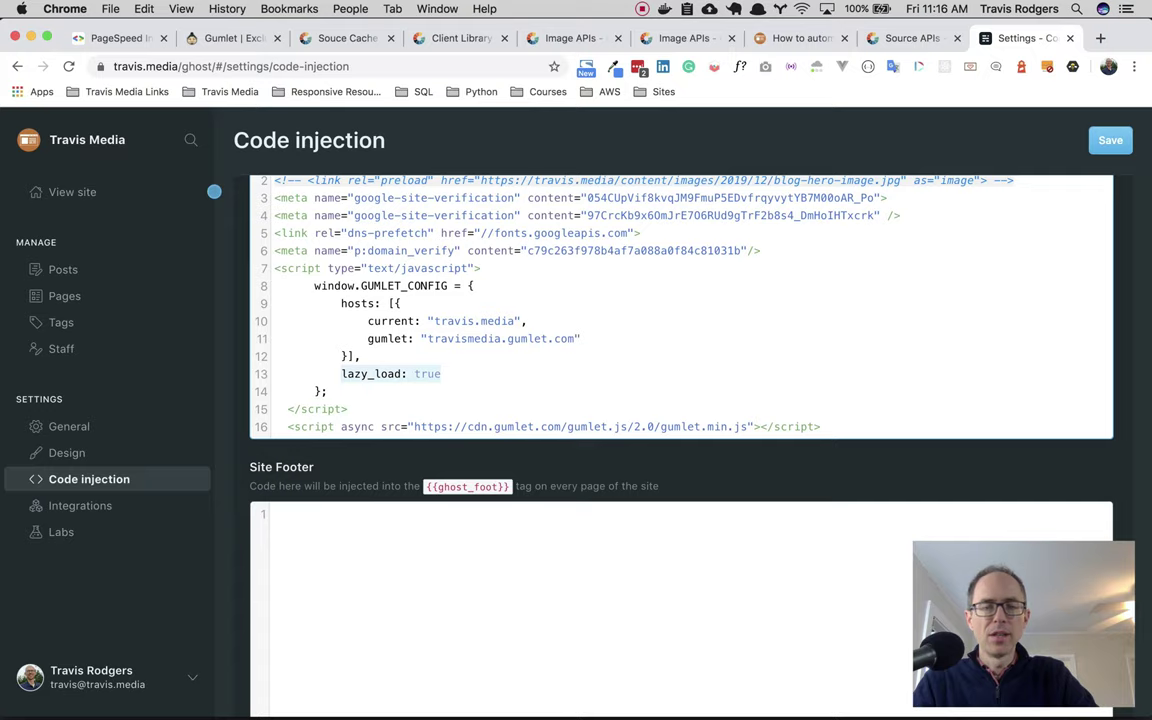
pyautogui.click(441, 373)
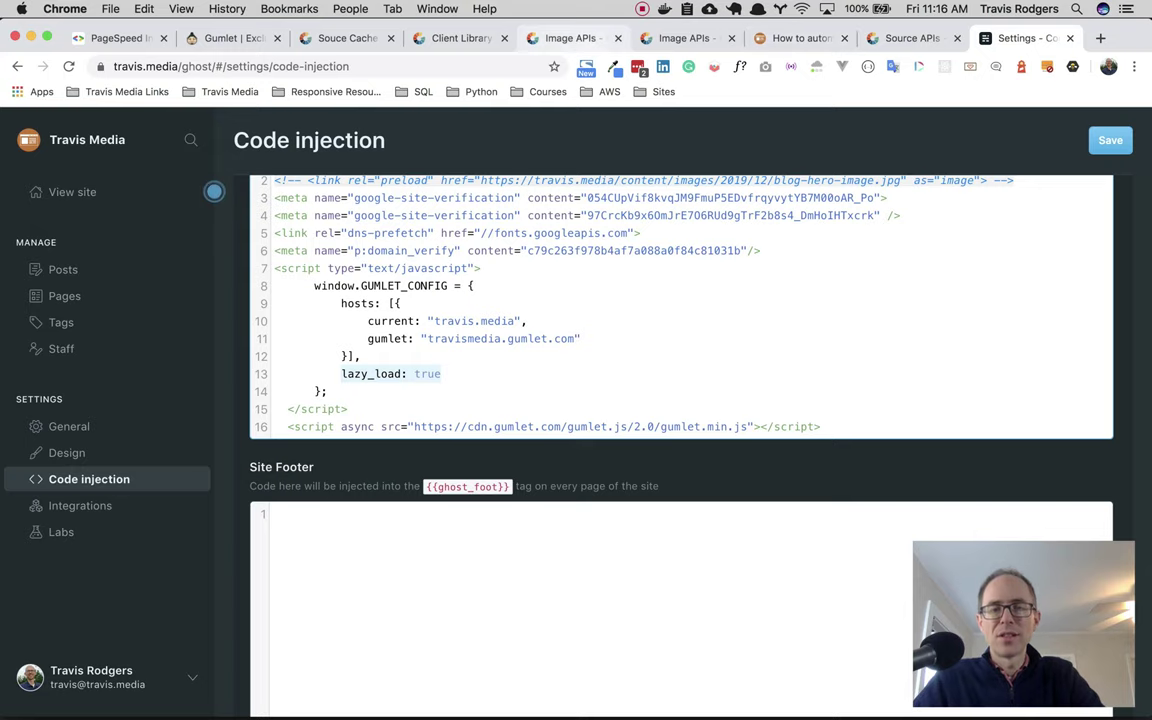
# - Copy the srcset: true setting from the "Enable srcset generation" code example in the Gumlet client library documentation
pyautogui.click(461, 38)
pyautogui.scroll(-15, 605, 400)
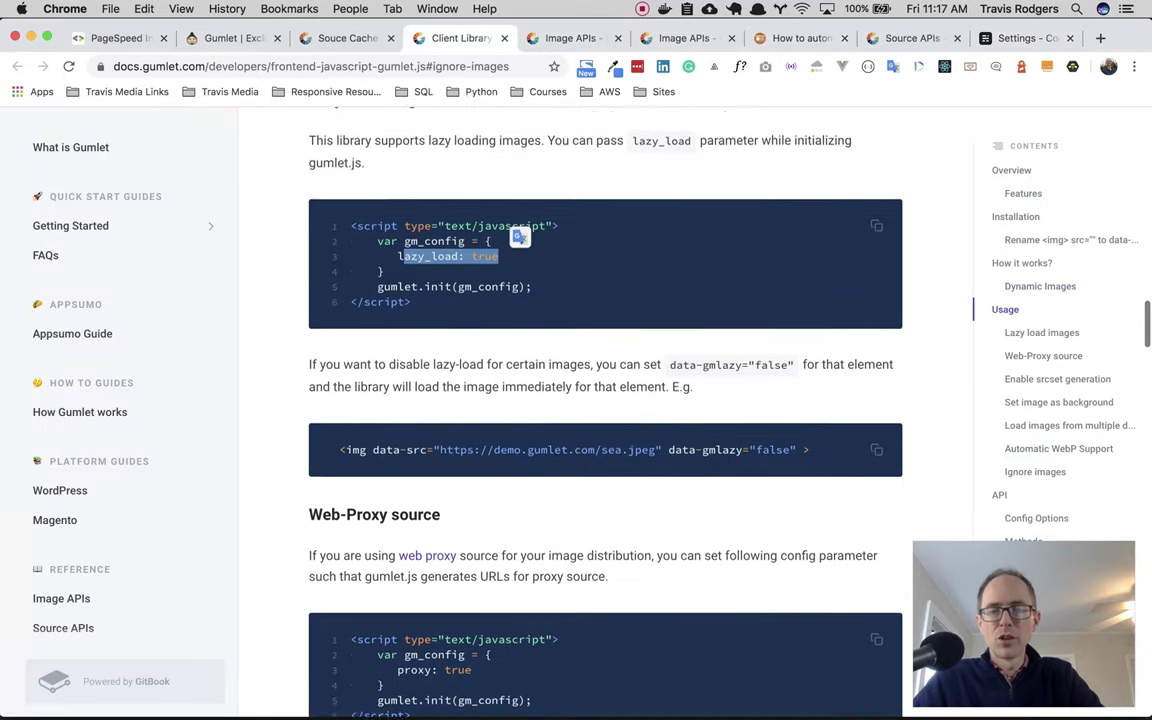
pyautogui.scroll(-5, 605, 400)
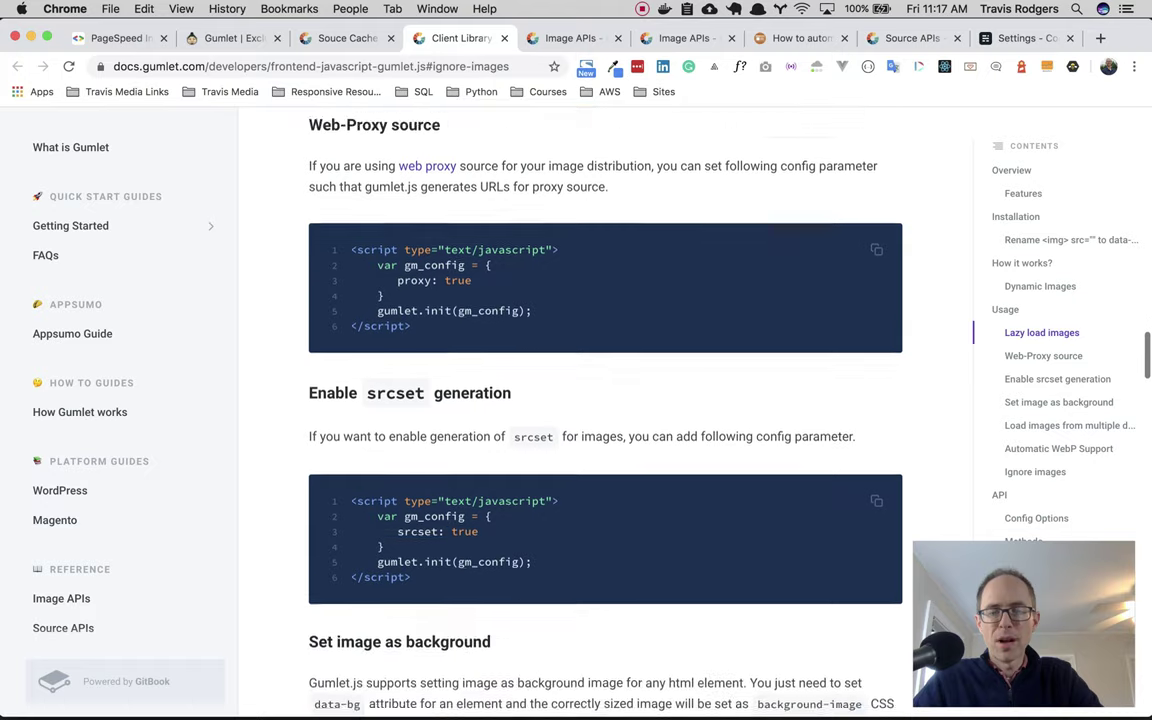
pyautogui.moveTo(404, 485); pyautogui.dragTo(478, 500)
pyautogui.press('super+c')
pyautogui.click(438, 500)
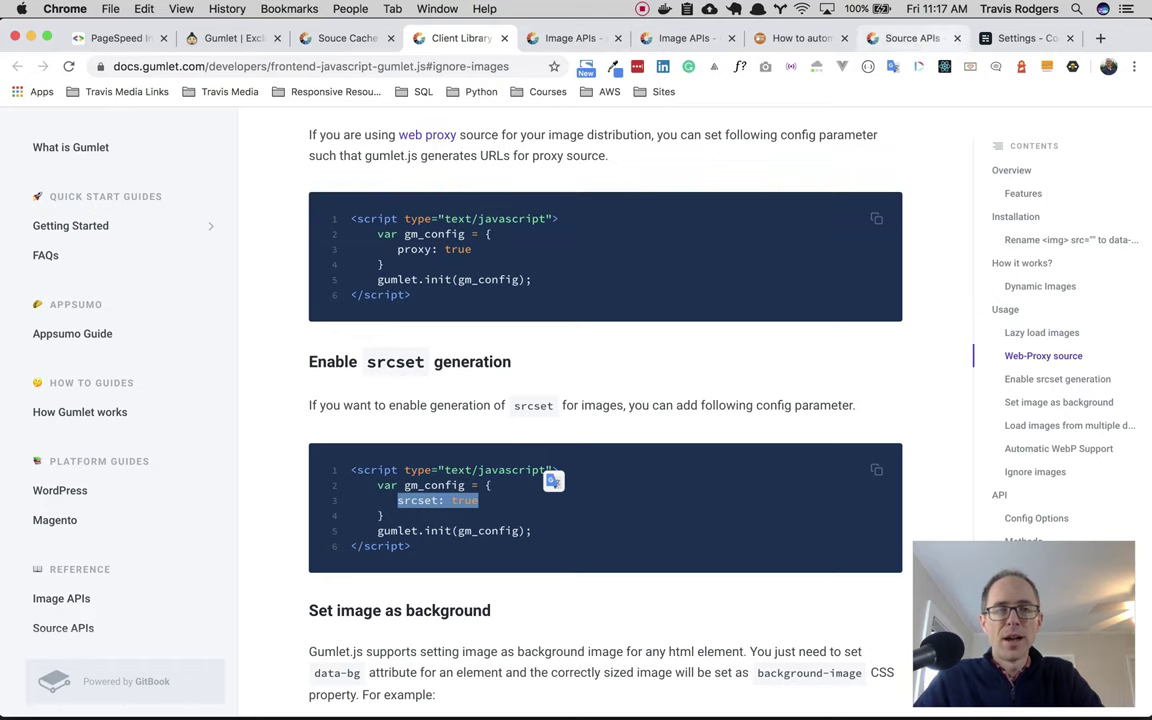
# - Add srcset: true on its own line after lazy_load: true, in Ghost's site header GUMLET_CONFIG, separated by a comma and aligned with it
pyautogui.click(981, 38)
pyautogui.click(442, 374)
pyautogui.write(',')
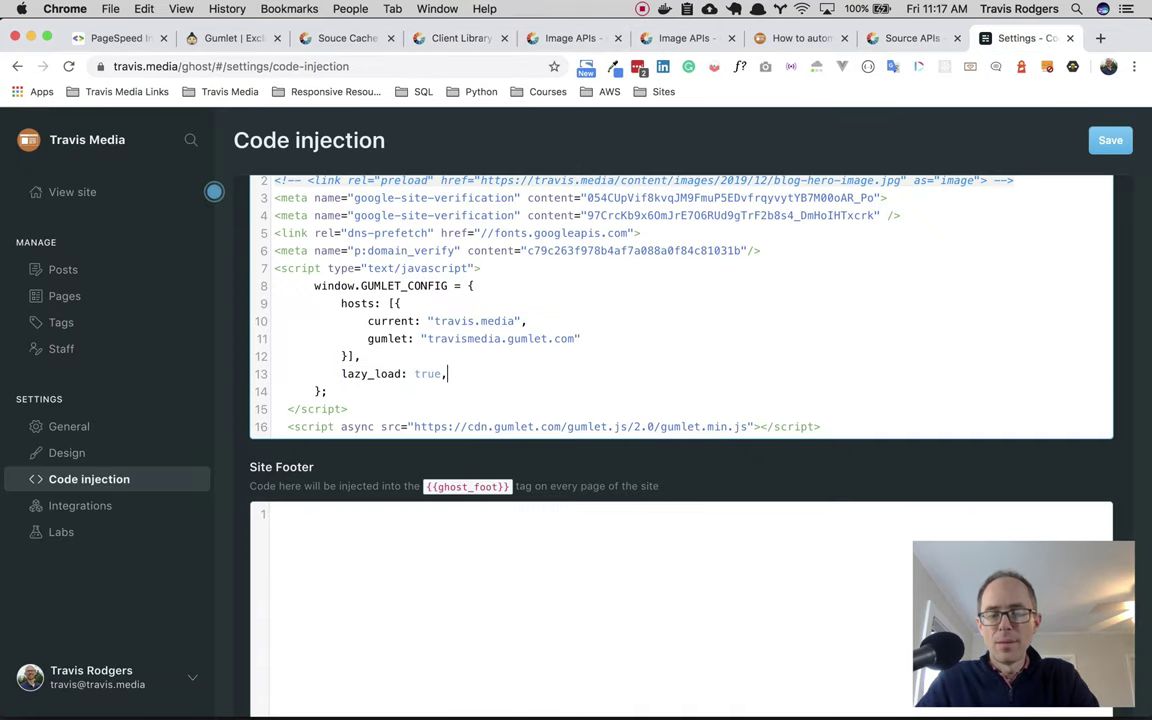
pyautogui.press('Return')
pyautogui.press('super+v')
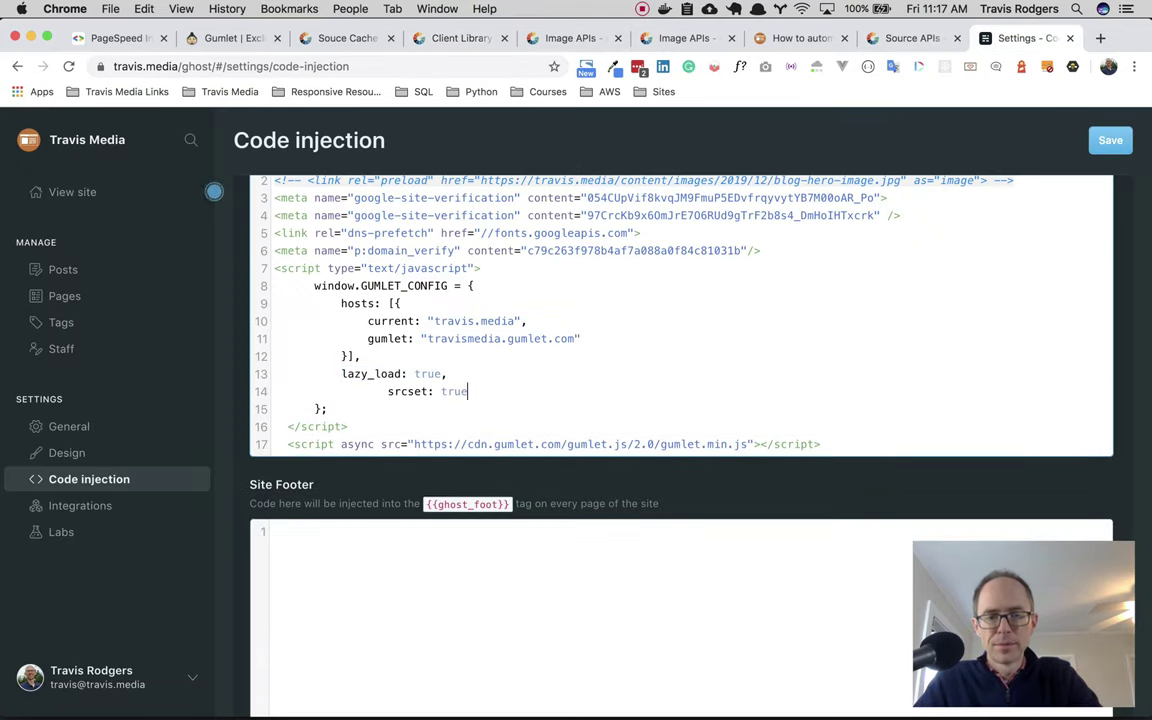
pyautogui.press('super+Left')
pyautogui.press('BackSpace')
pyautogui.press('BackSpace')
pyautogui.press('BackSpace')
pyautogui.press('BackSpace')
pyautogui.press('BackSpace')
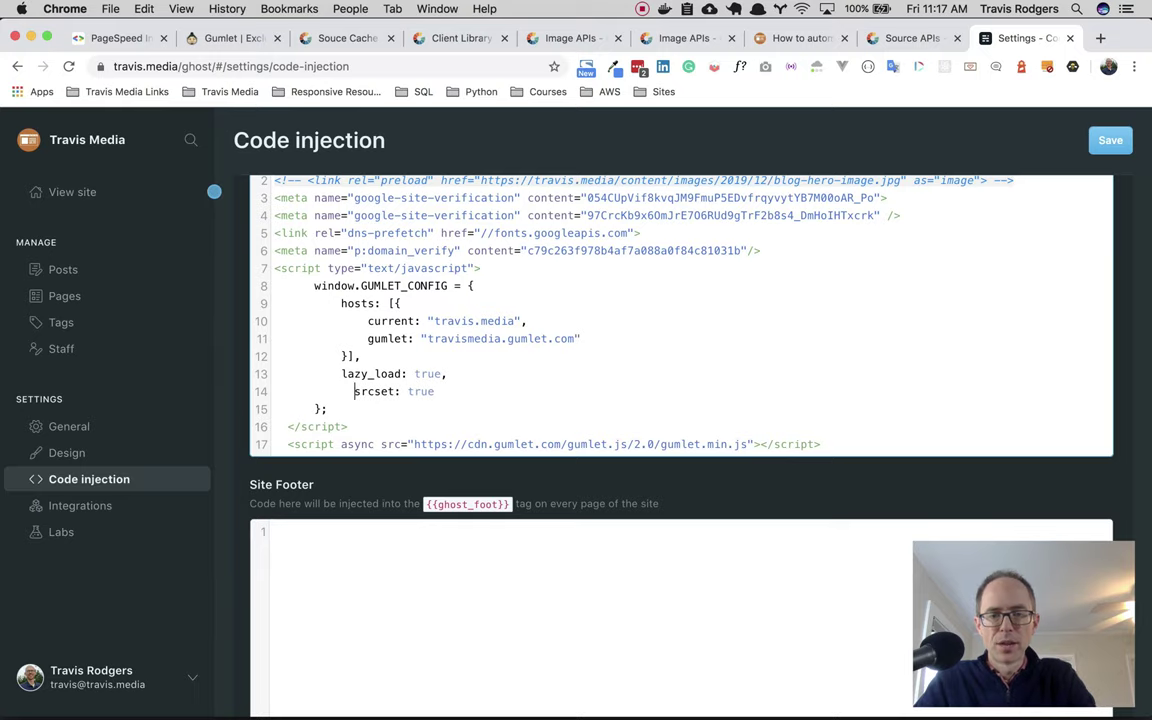
pyautogui.press('BackSpace')
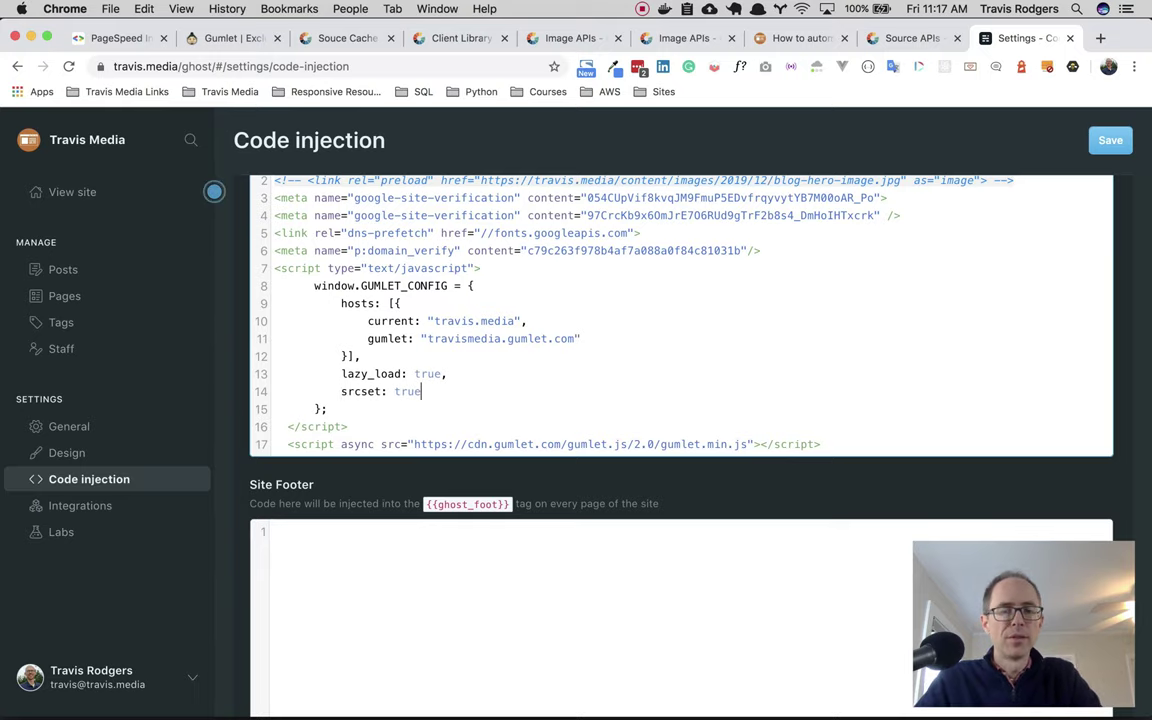
# - Try adding a comma and another line after srcset: true, and remove both added lines from GUMLET_CONFIG
pyautogui.write(',')
pyautogui.press('Return')
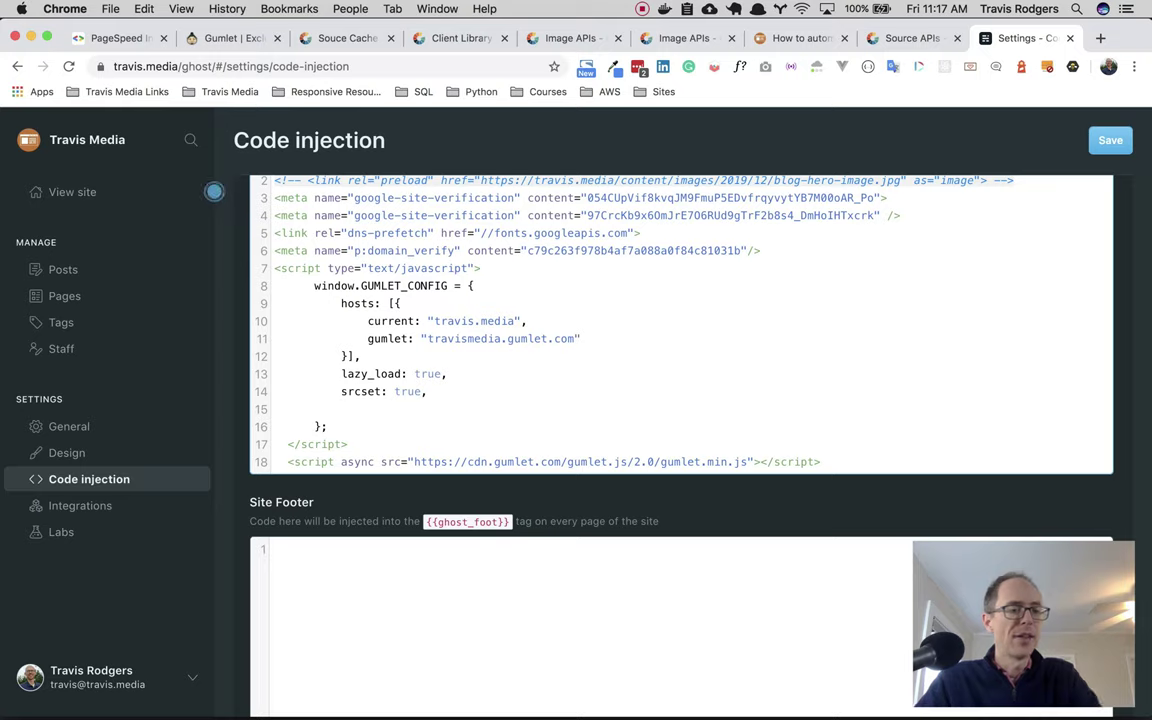
pyautogui.moveTo(327, 426); pyautogui.dragTo(335, 409)
pyautogui.doubleClick(341, 409)
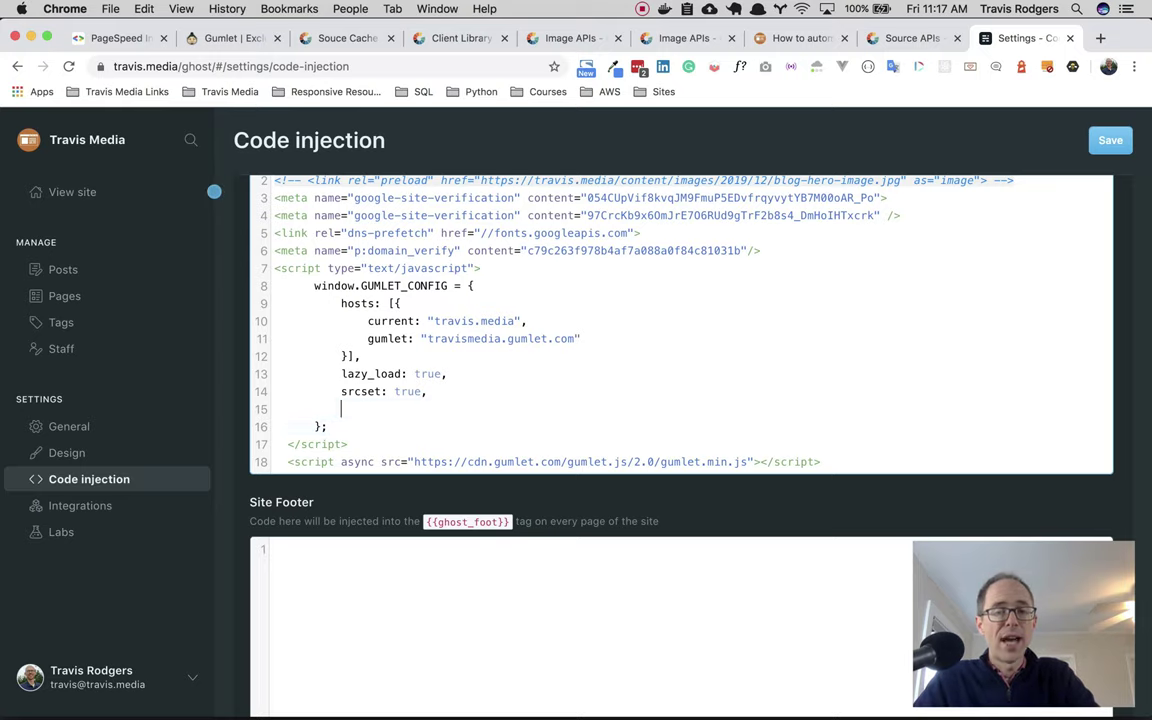
pyautogui.hotkey('shift', 'Up')
pyautogui.press('BackSpace')
pyautogui.press('BackSpace')
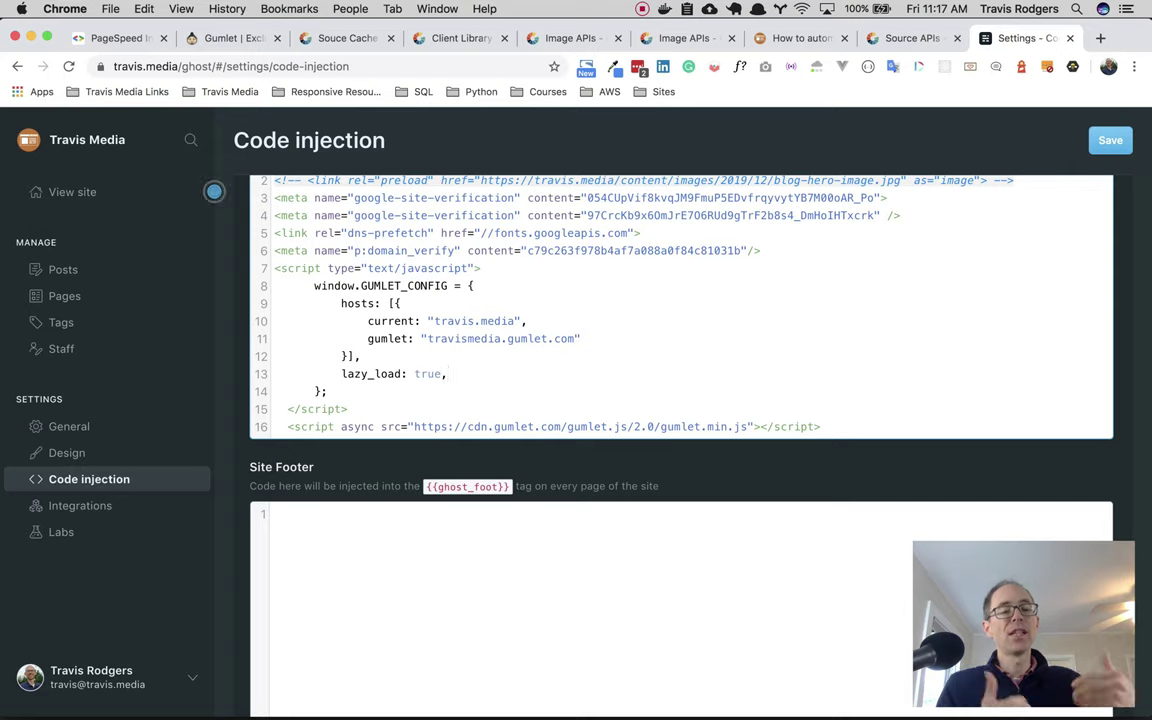
# - Review the mobile PageSpeed Insights report for travis.media, including lab data, opportunities and diagnostics, and return to the desktop report
pyautogui.click(118, 38)
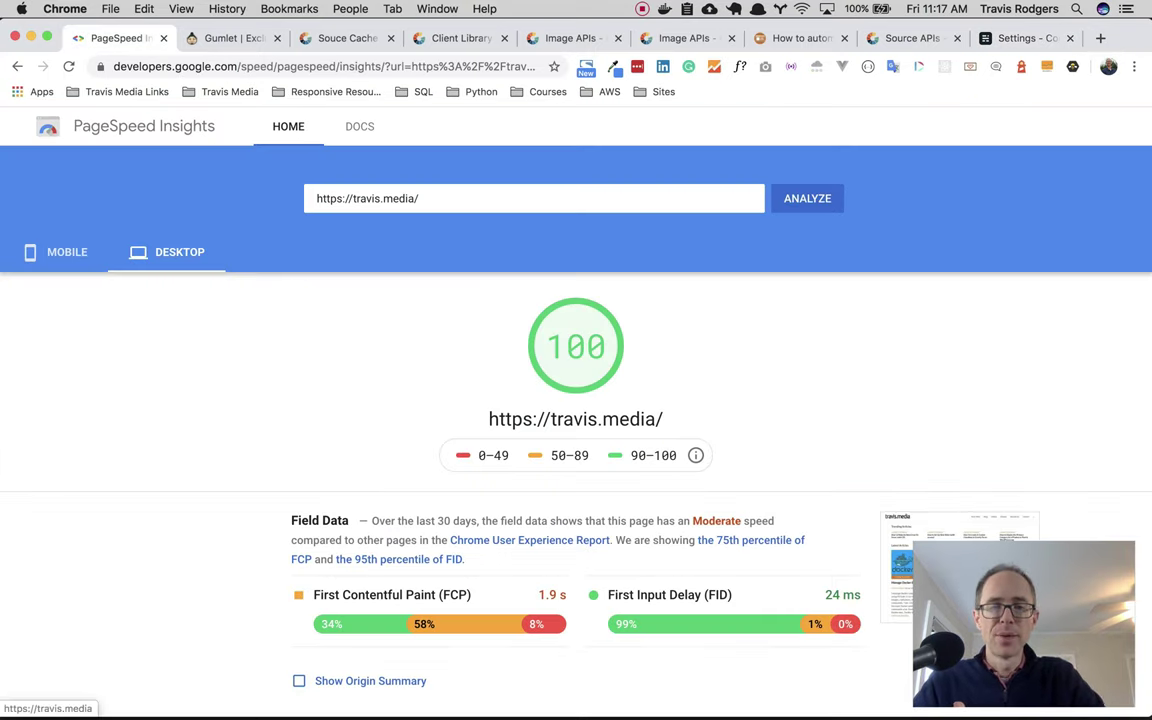
pyautogui.click(56, 252)
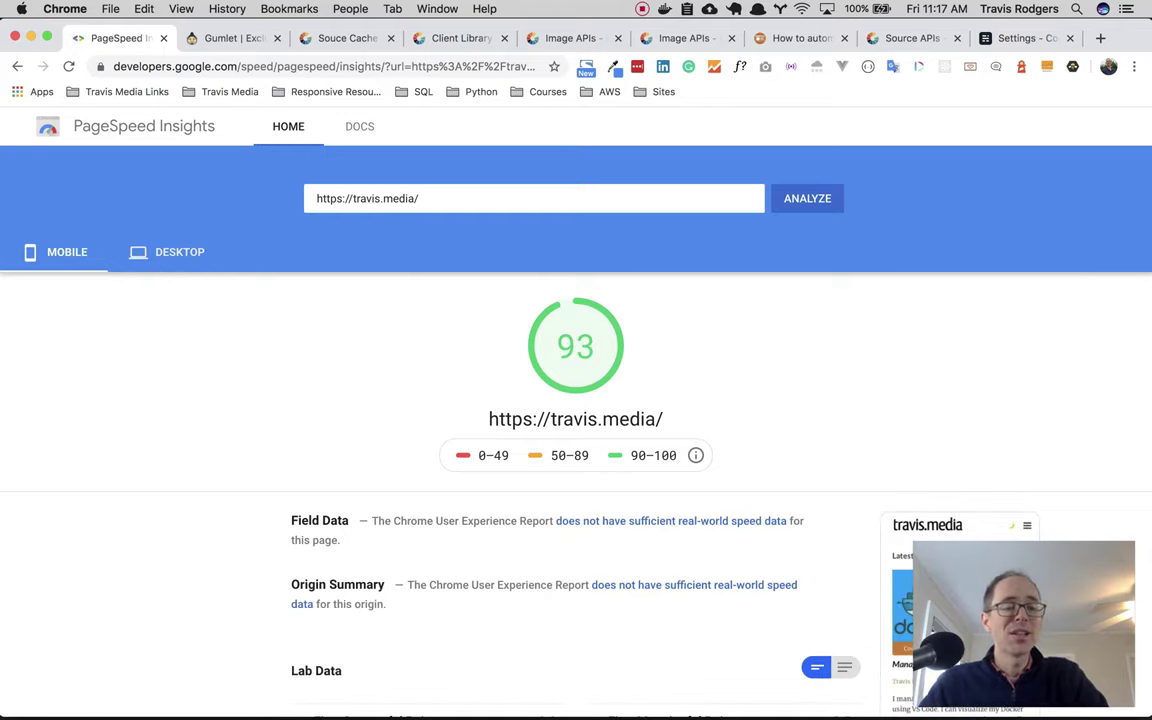
pyautogui.scroll(-10, 576, 450)
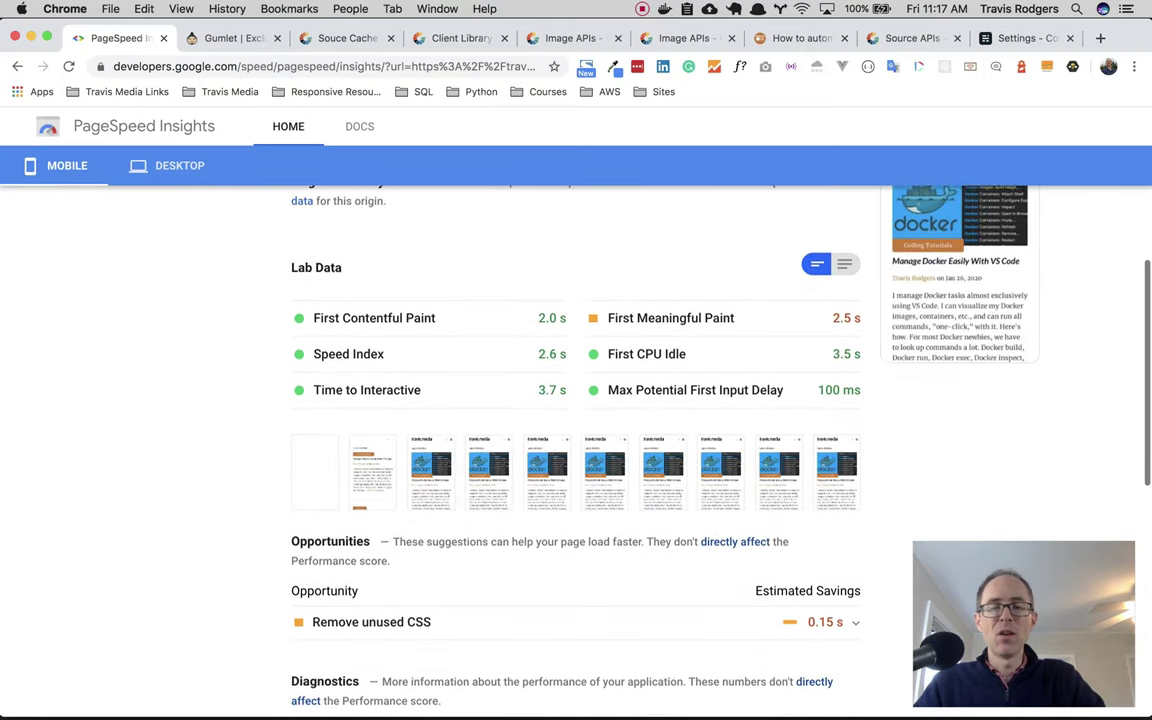
pyautogui.scroll(5, 576, 450)
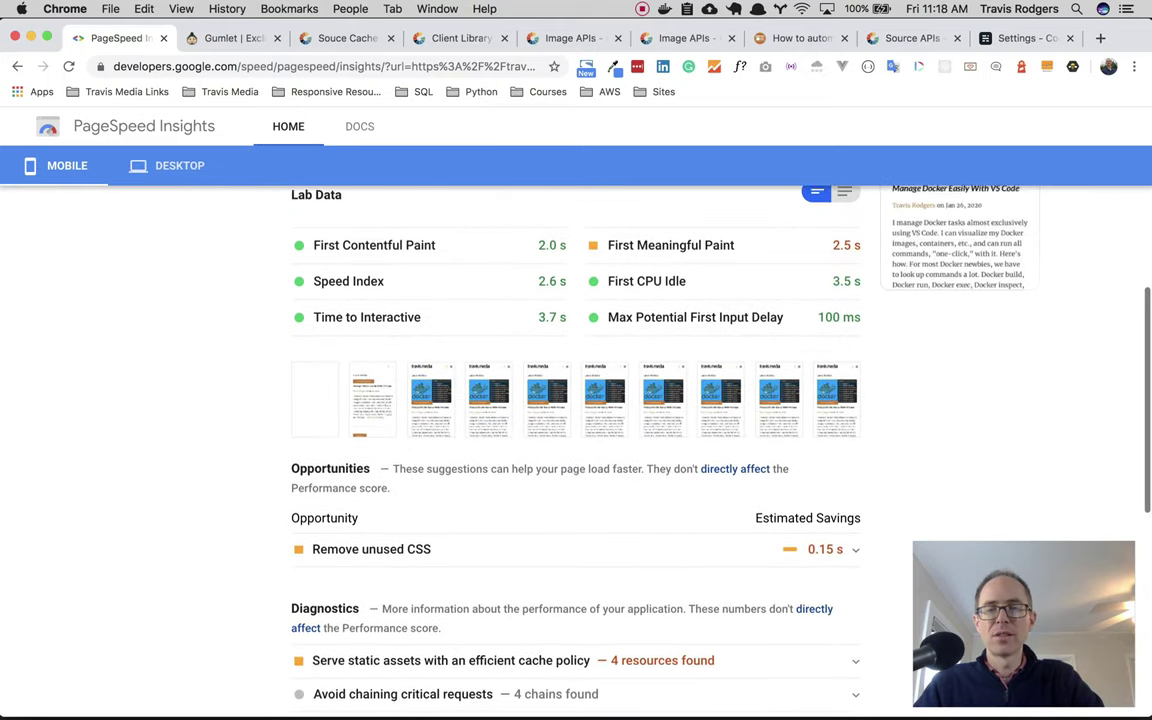
pyautogui.scroll(-4, 576, 450)
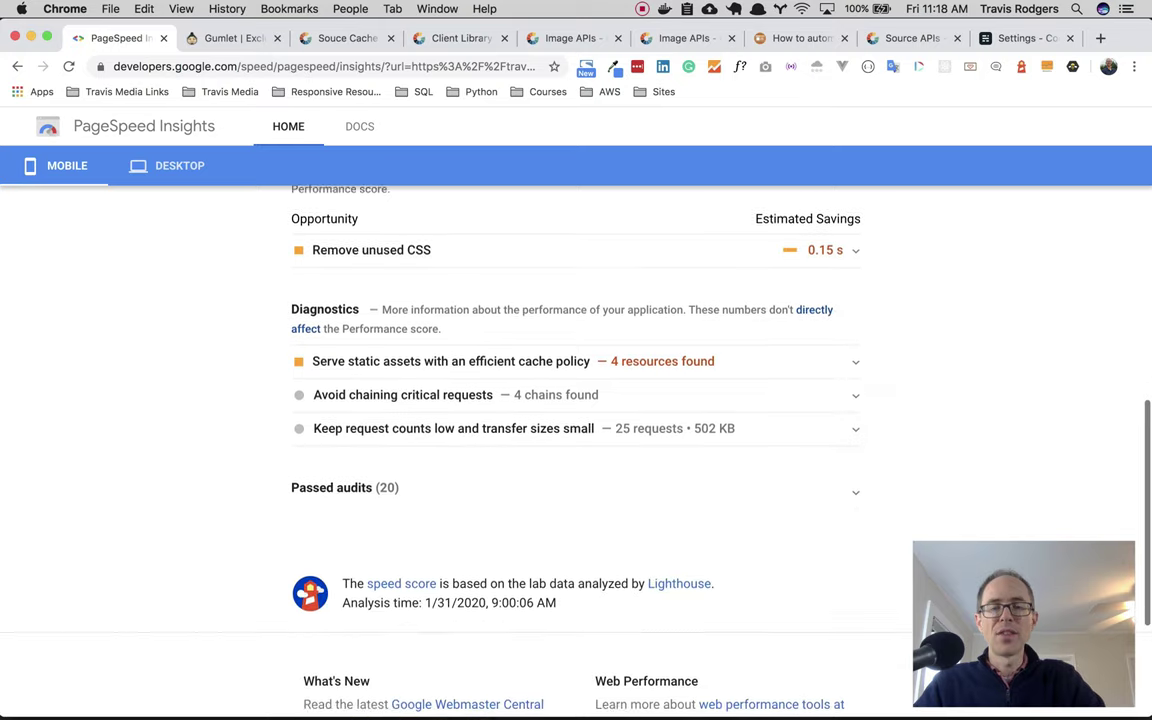
pyautogui.scroll(4, 576, 450)
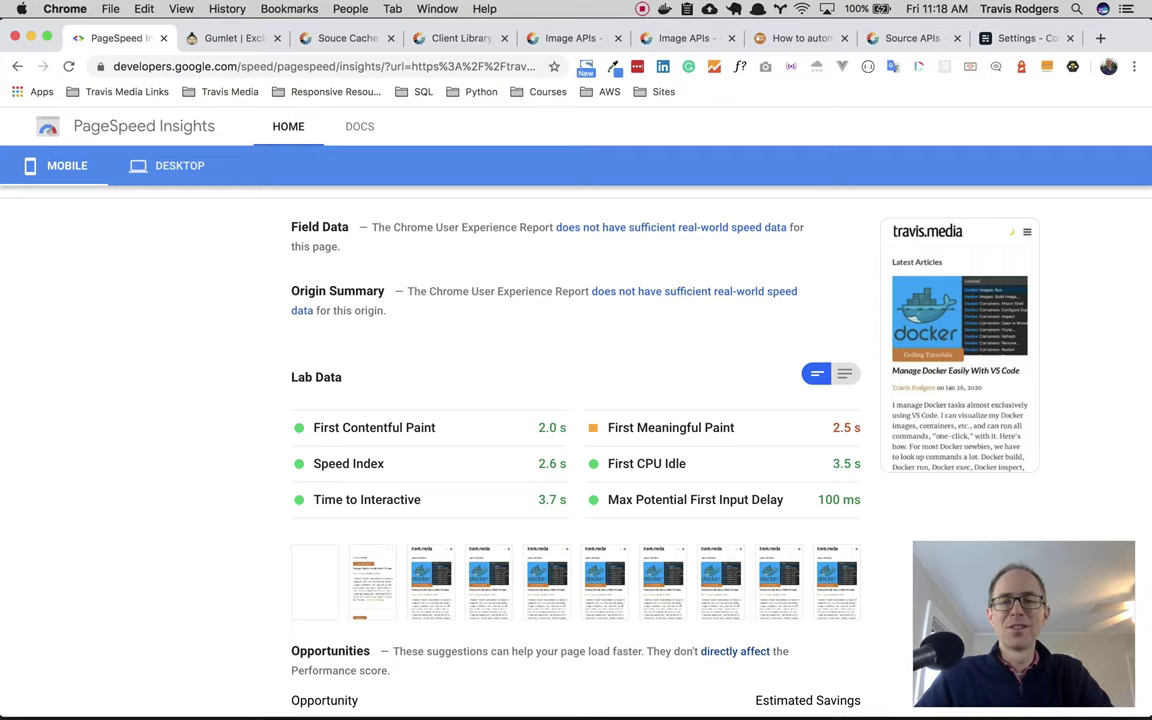
pyautogui.scroll(3, 576, 450)
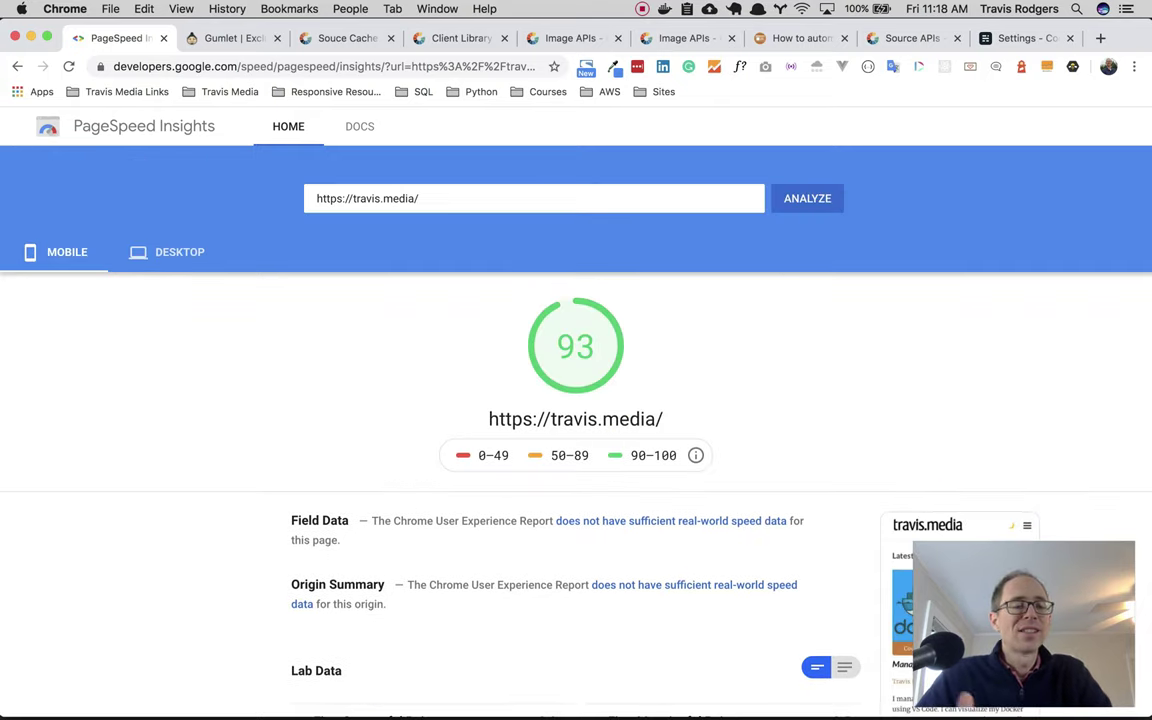
pyautogui.click(167, 252)
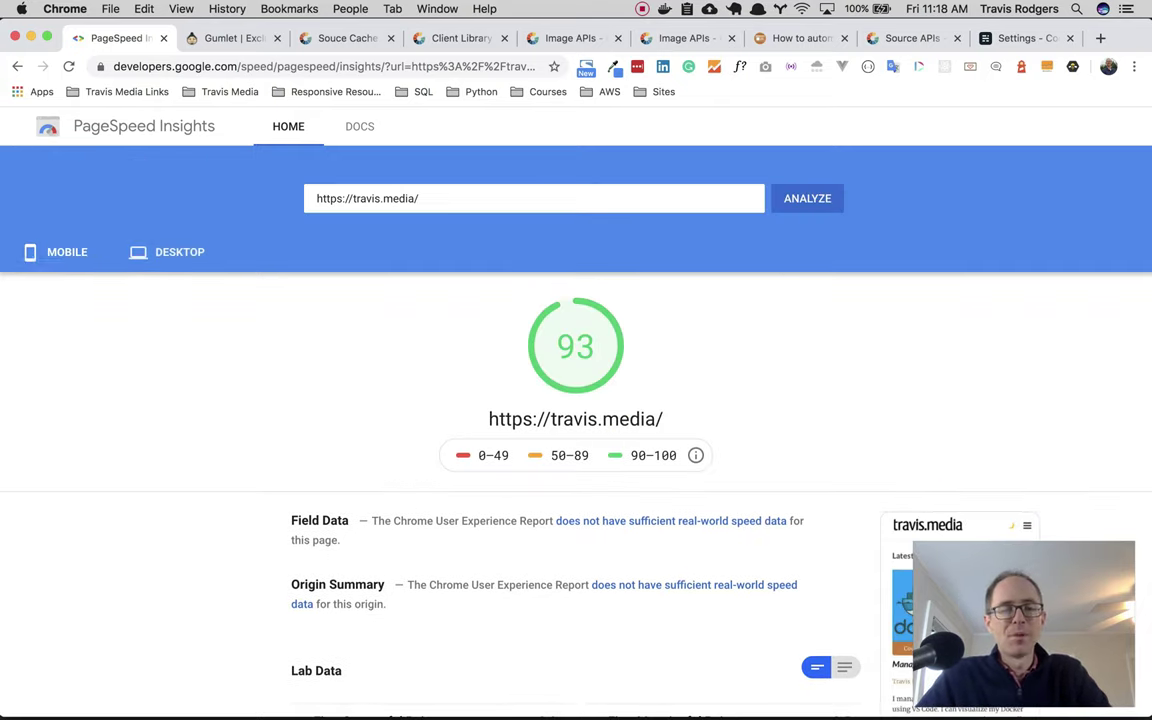
# - Open the blog post on automating the psql password, close its developer tools and view its featured image
pyautogui.click(800, 38)
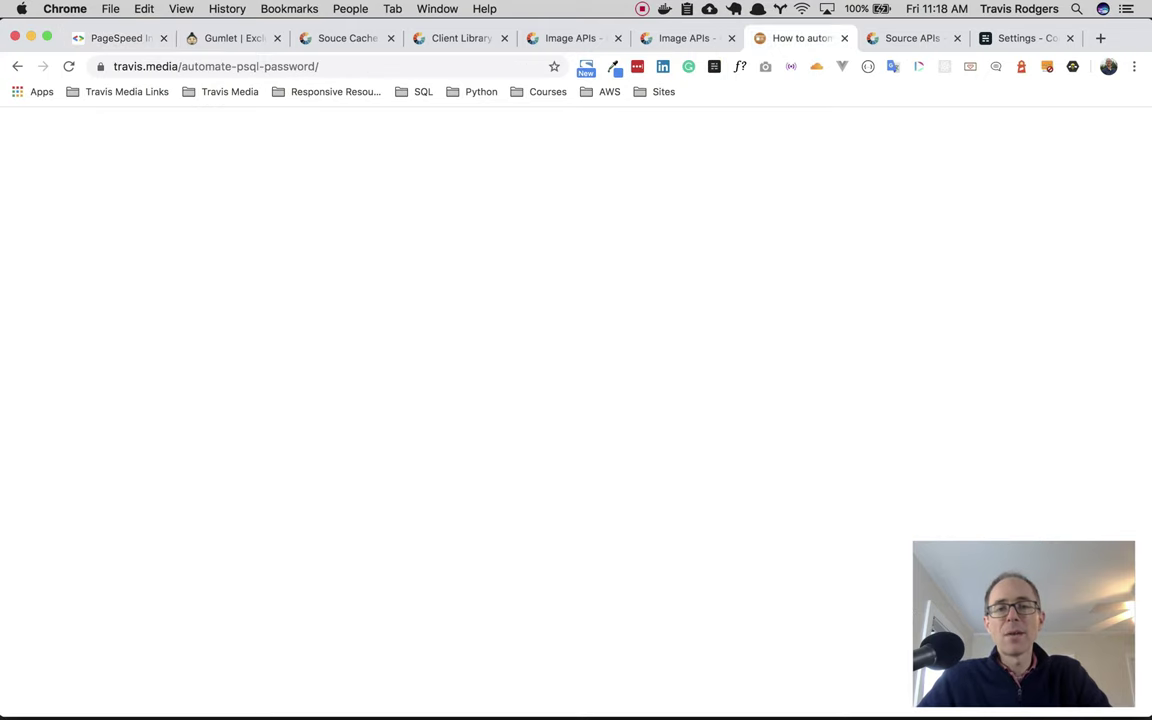
pyautogui.scroll(-5, 576, 281)
pyautogui.scroll(-2, 576, 281)
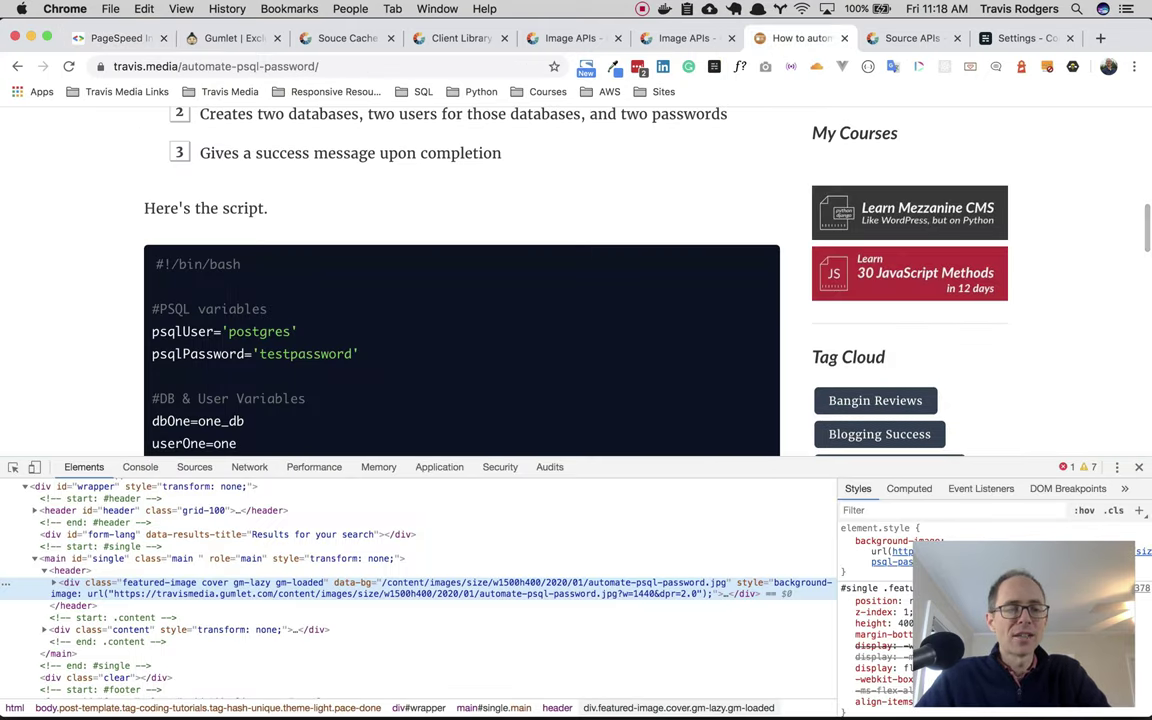
pyautogui.click(1138, 467)
pyautogui.scroll(4, 576, 410)
pyautogui.scroll(4, 576, 410)
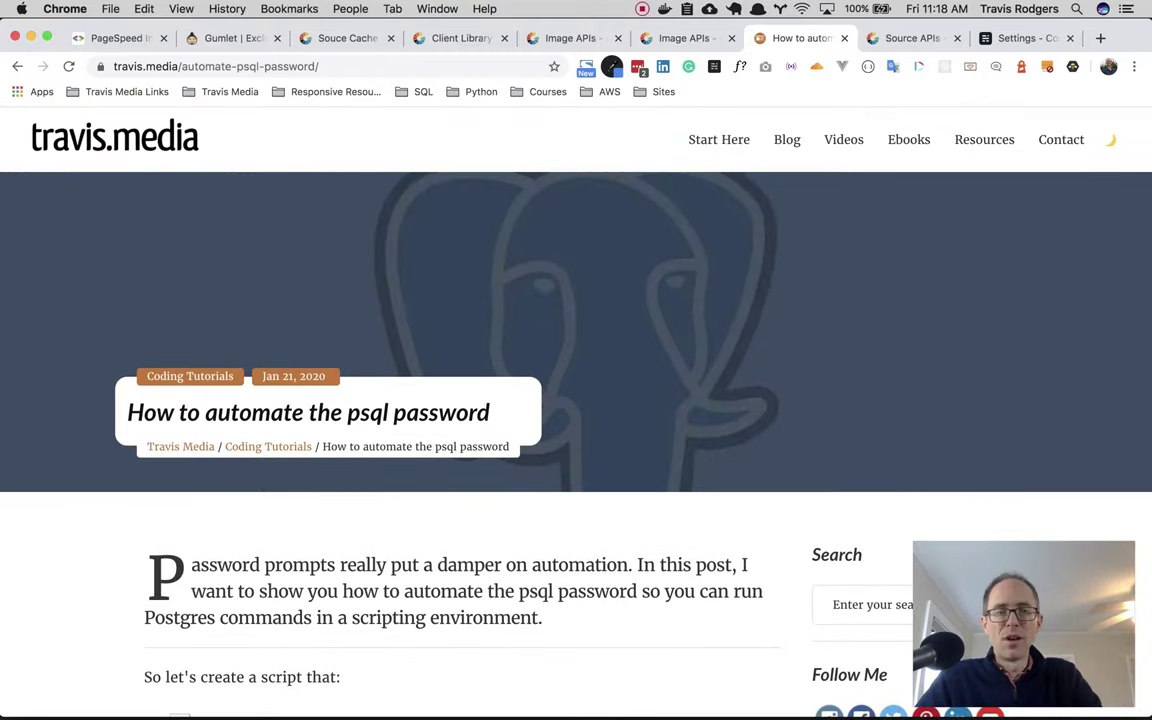
# - Review the resize modes in the Image APIs reference and the config options and methods in the client library documentation
pyautogui.click(548, 40)
pyautogui.scroll(-10, 605, 400)
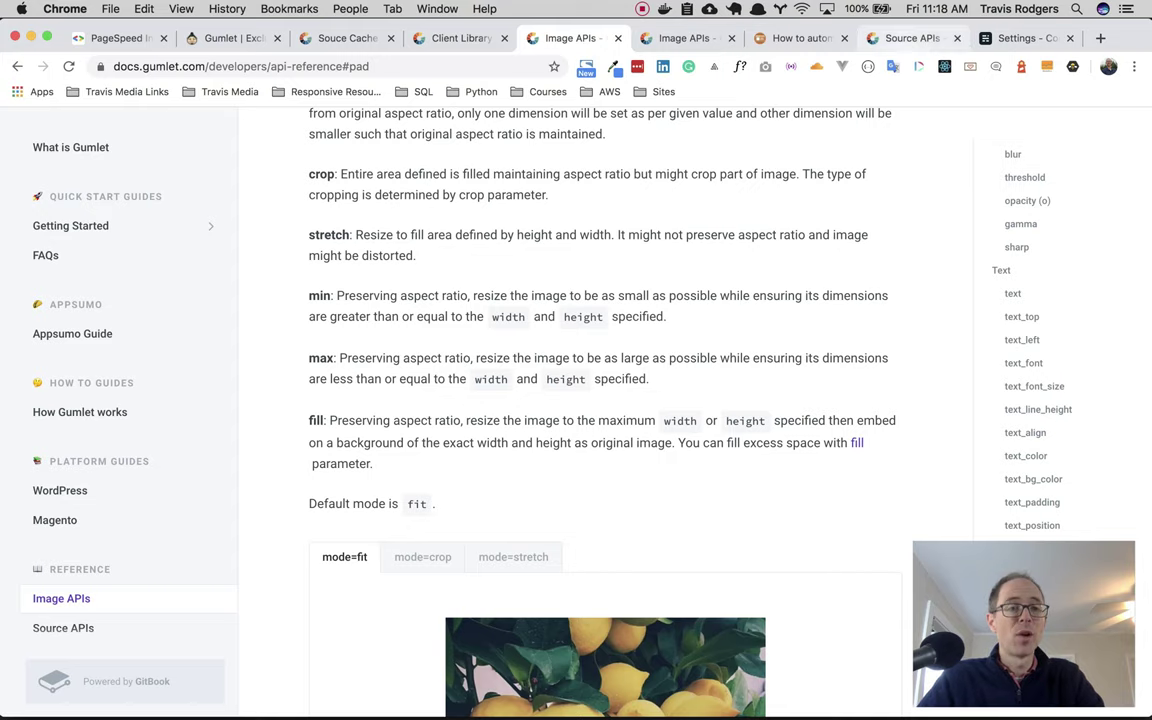
pyautogui.click(455, 38)
pyautogui.scroll(-12, 605, 400)
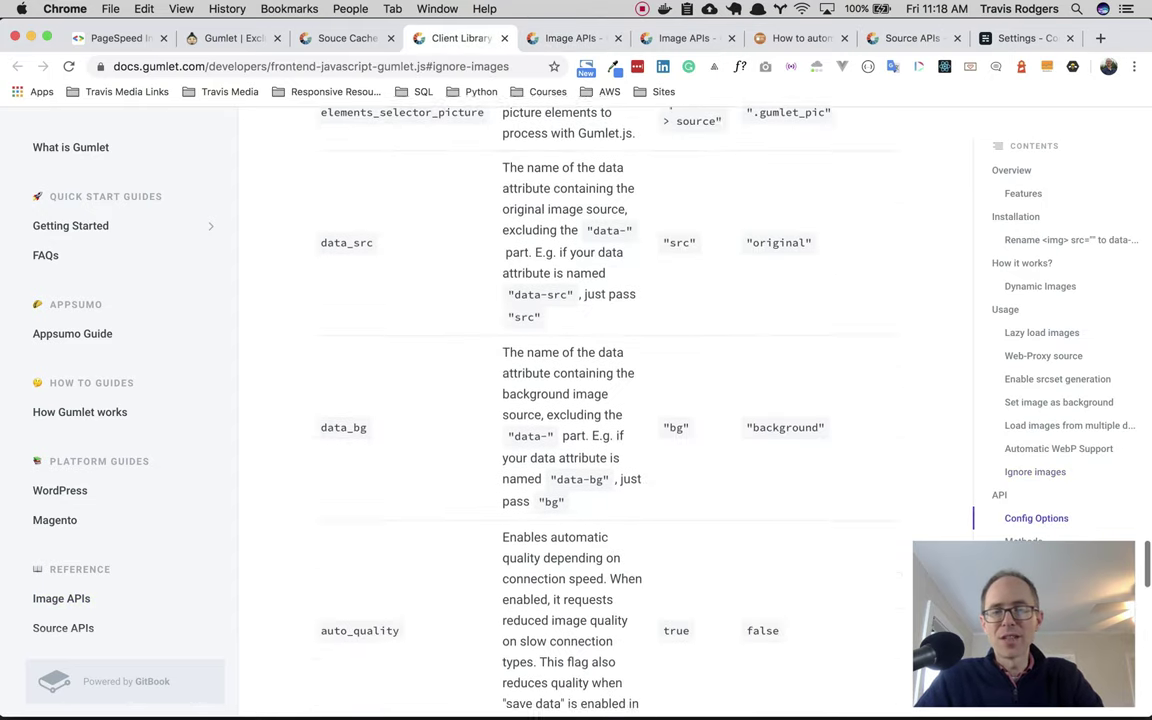
pyautogui.scroll(-3, 605, 400)
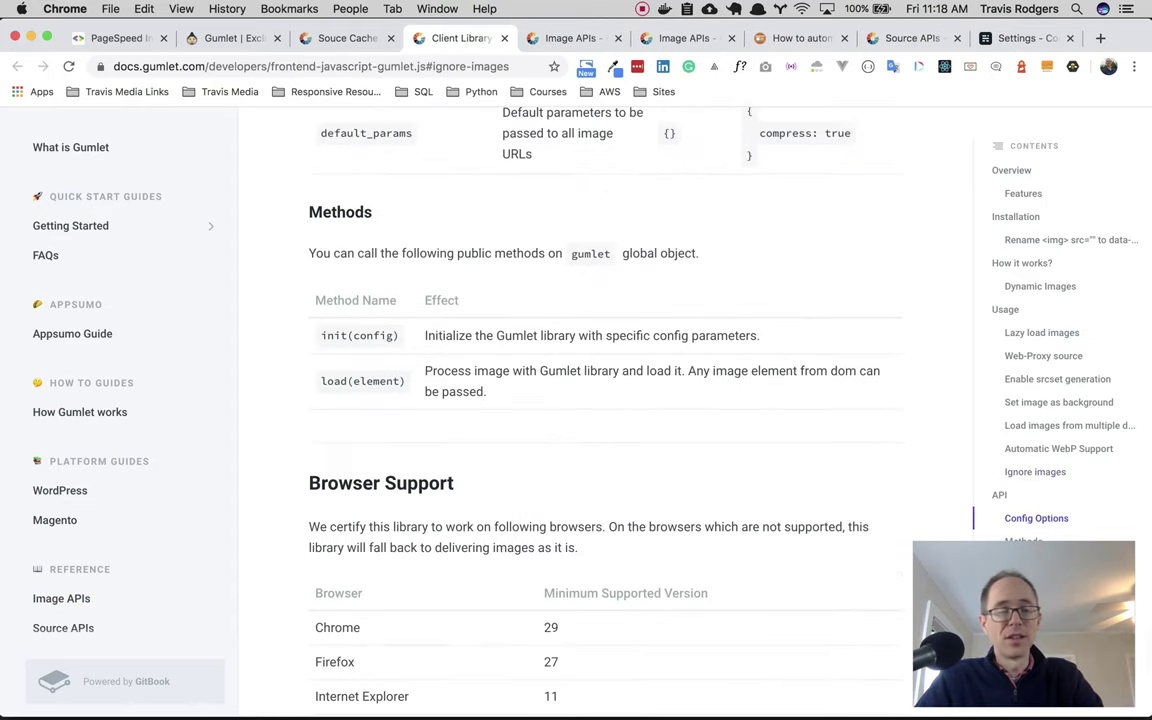